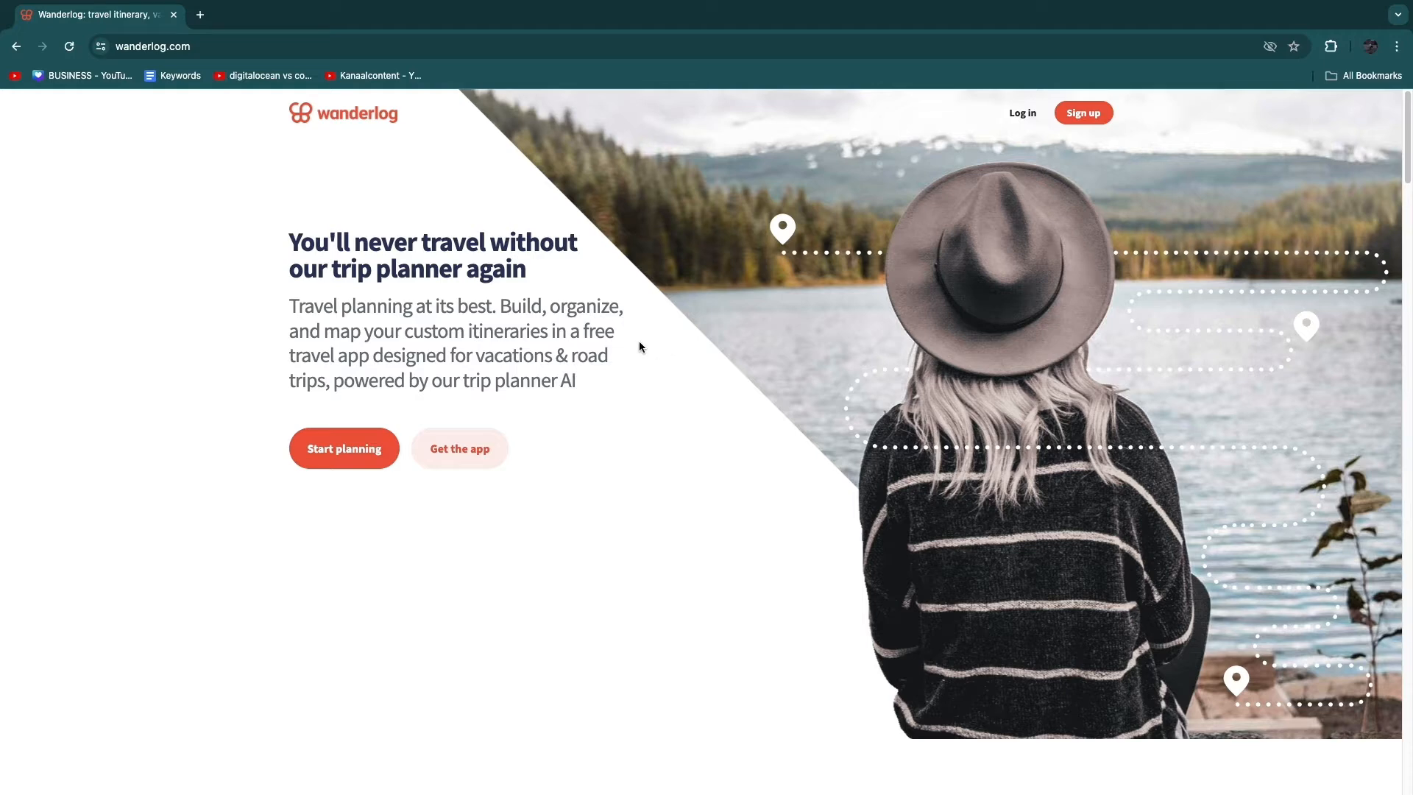
# - Start planning a new trip and set its destination to Paris, France
pyautogui.click(343, 453)
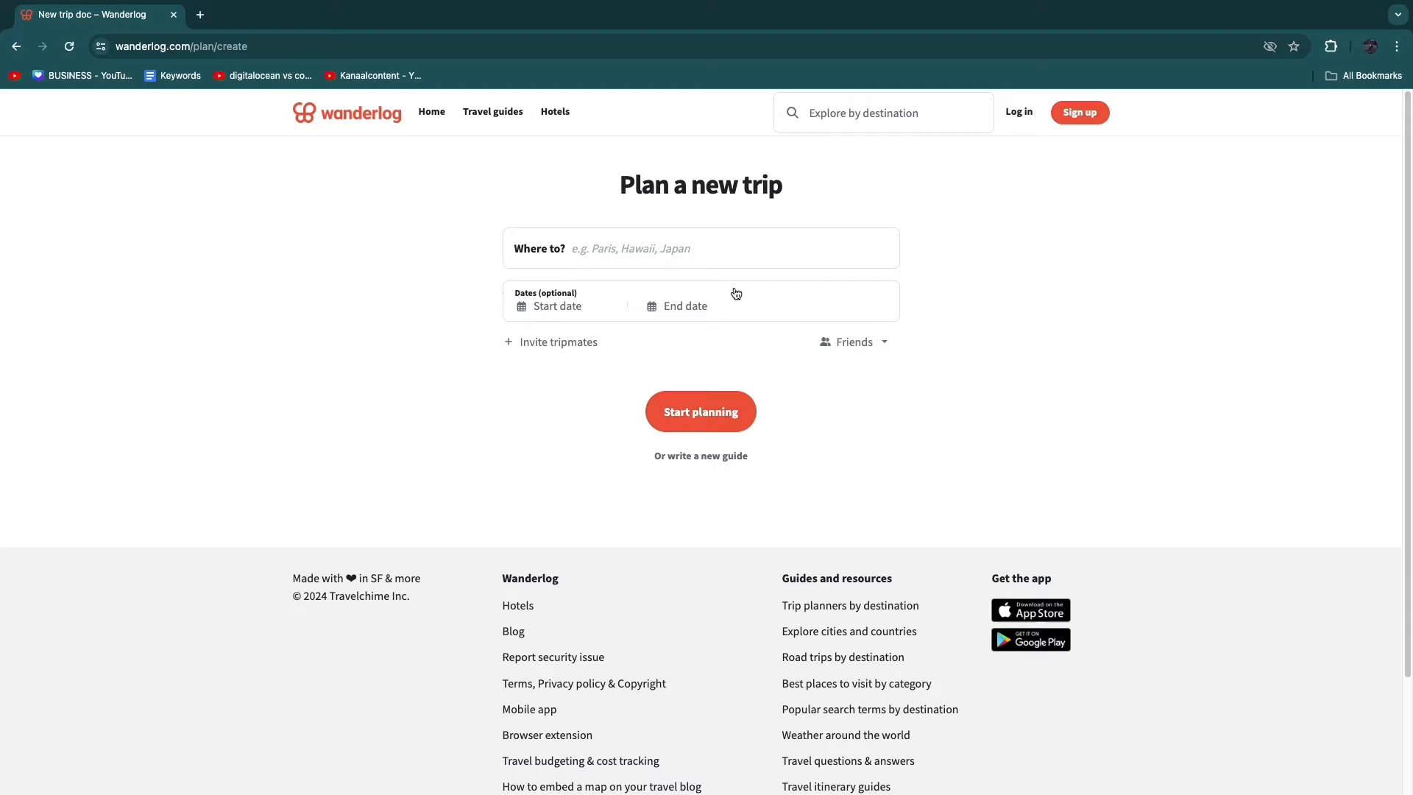
pyautogui.moveTo(603, 188); pyautogui.dragTo(890, 205)
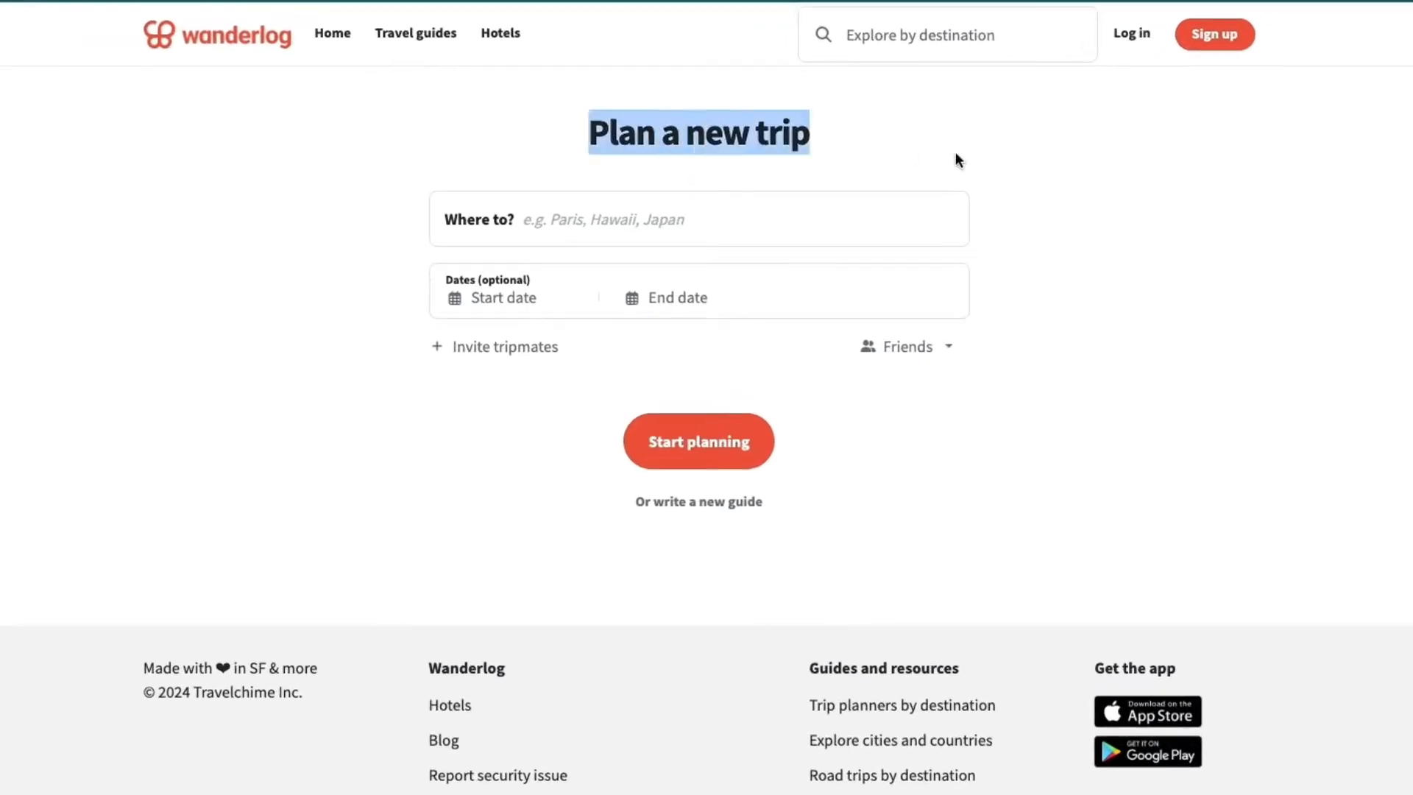
pyautogui.click(958, 160)
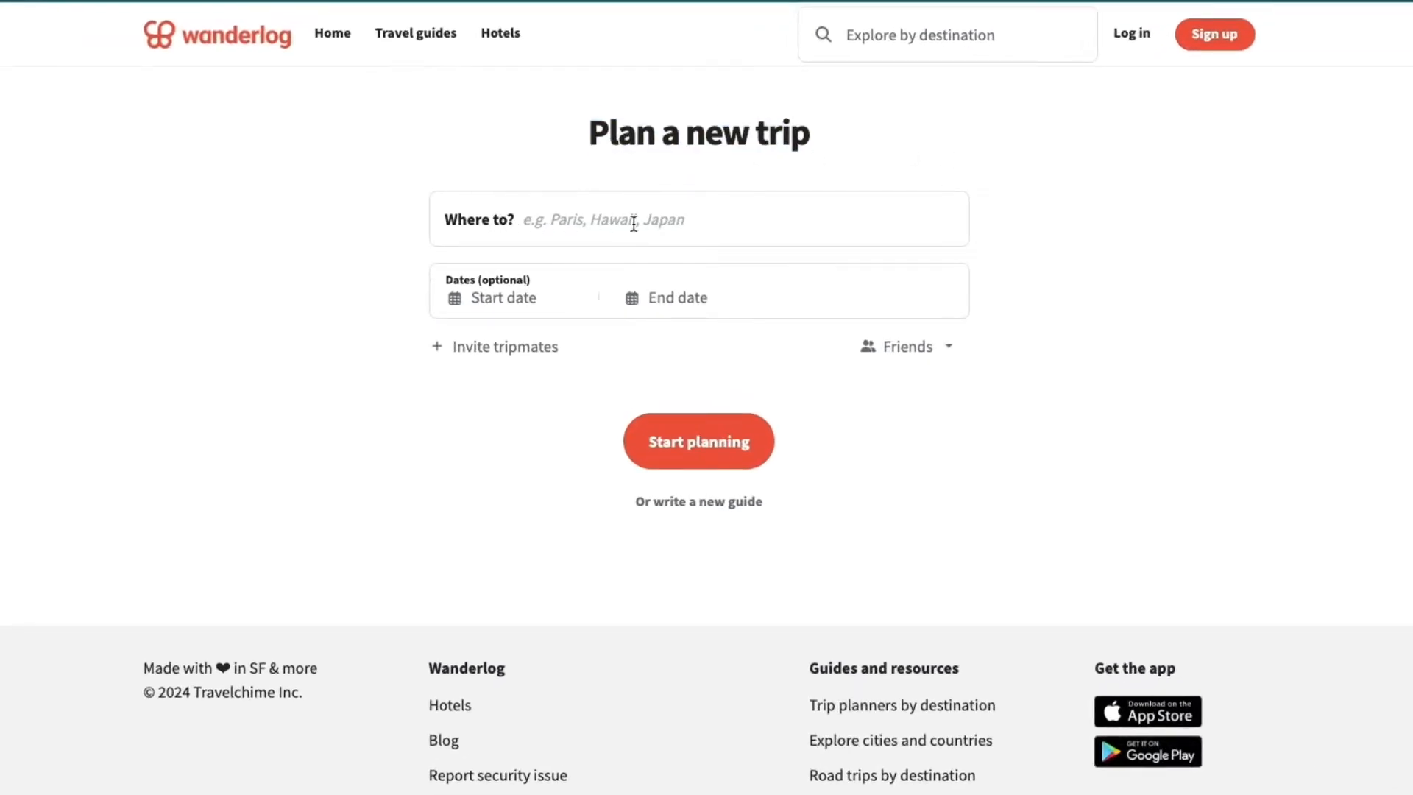
pyautogui.click(237, 252)
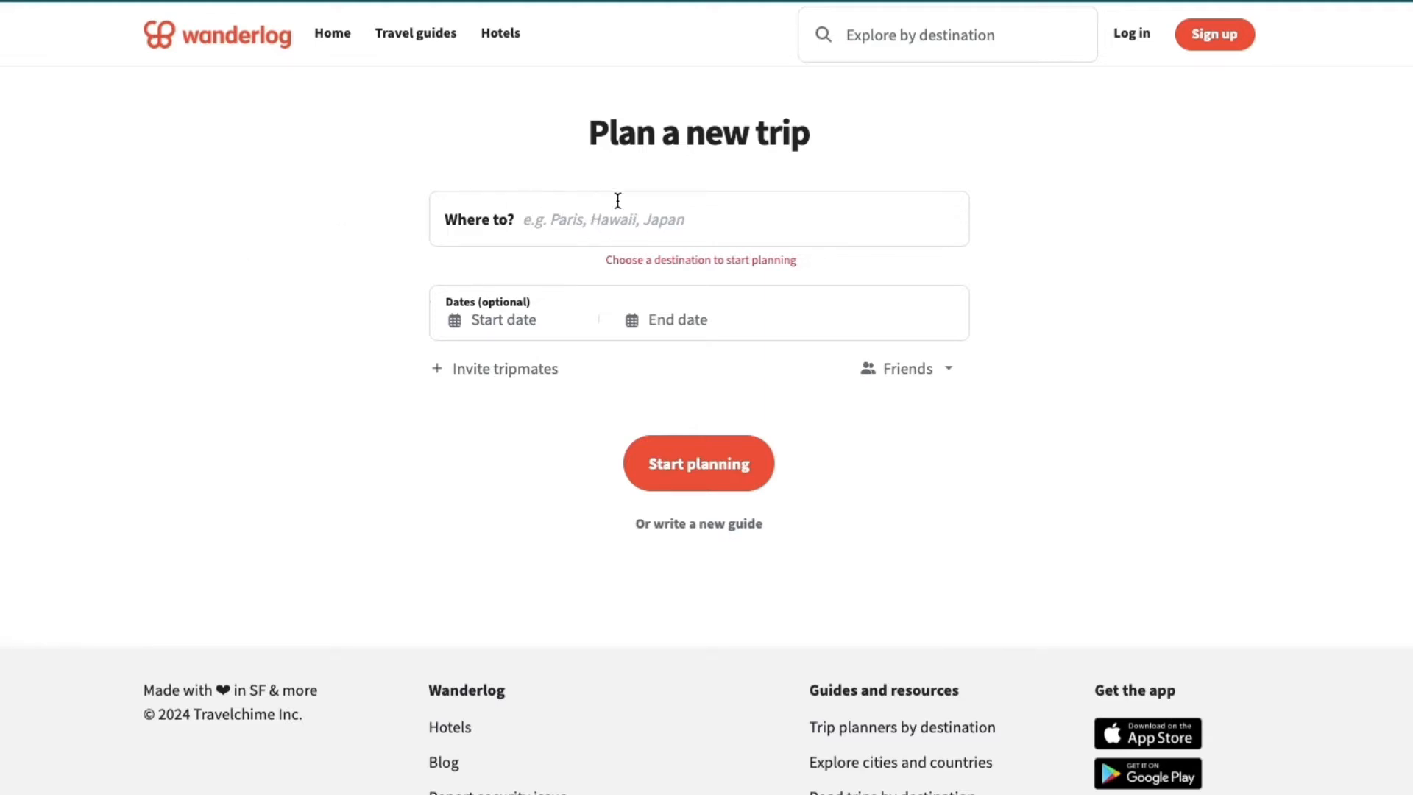
pyautogui.click(593, 221)
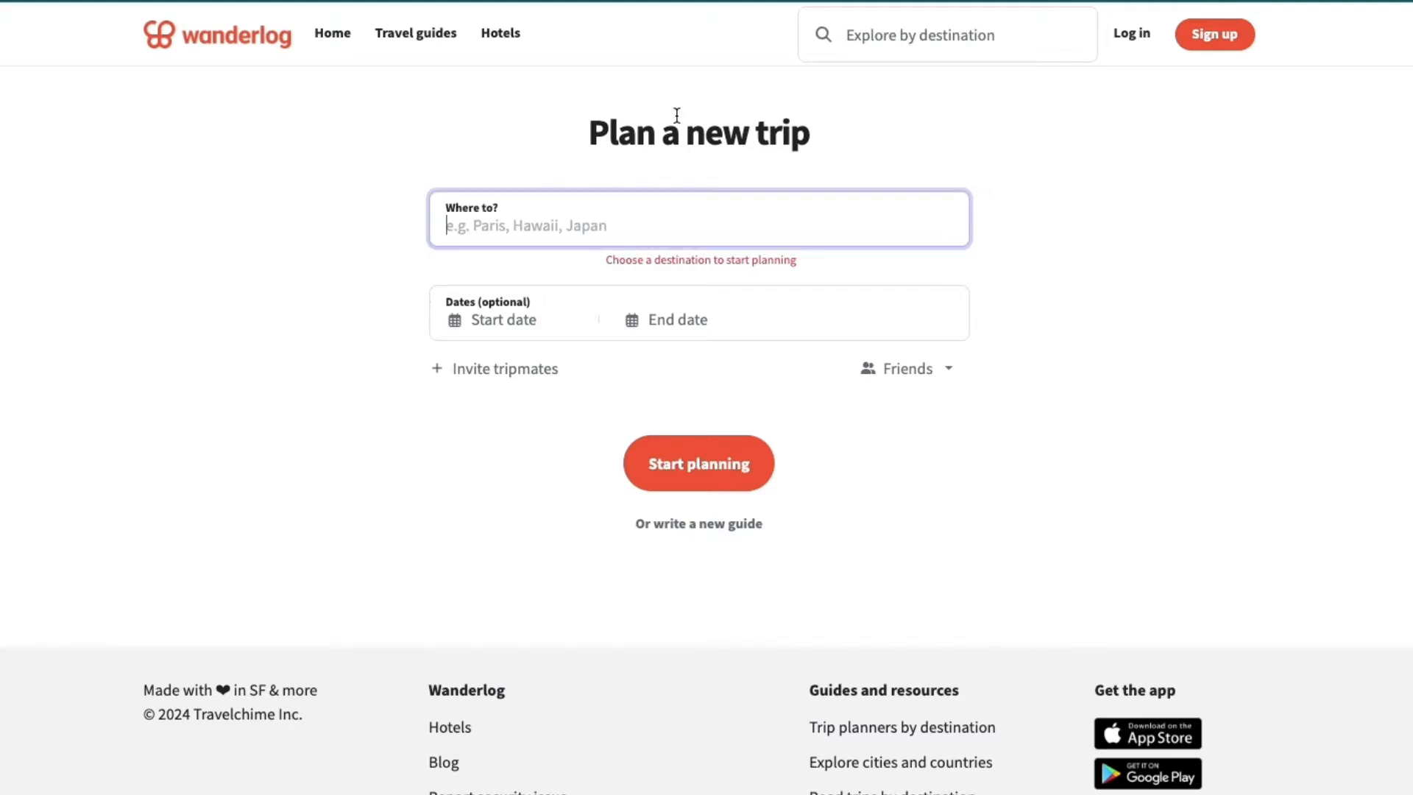
pyautogui.write('Par')
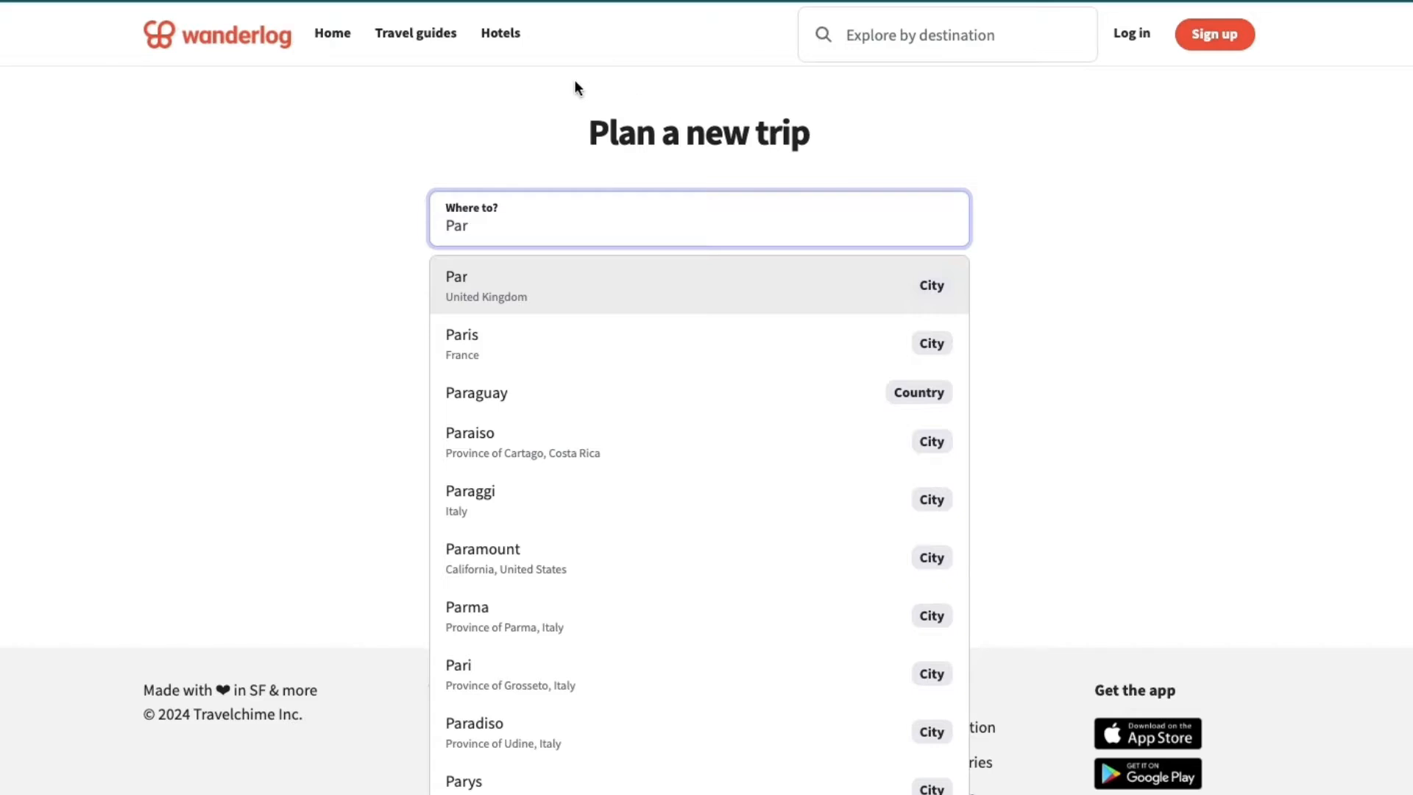
pyautogui.click(471, 340)
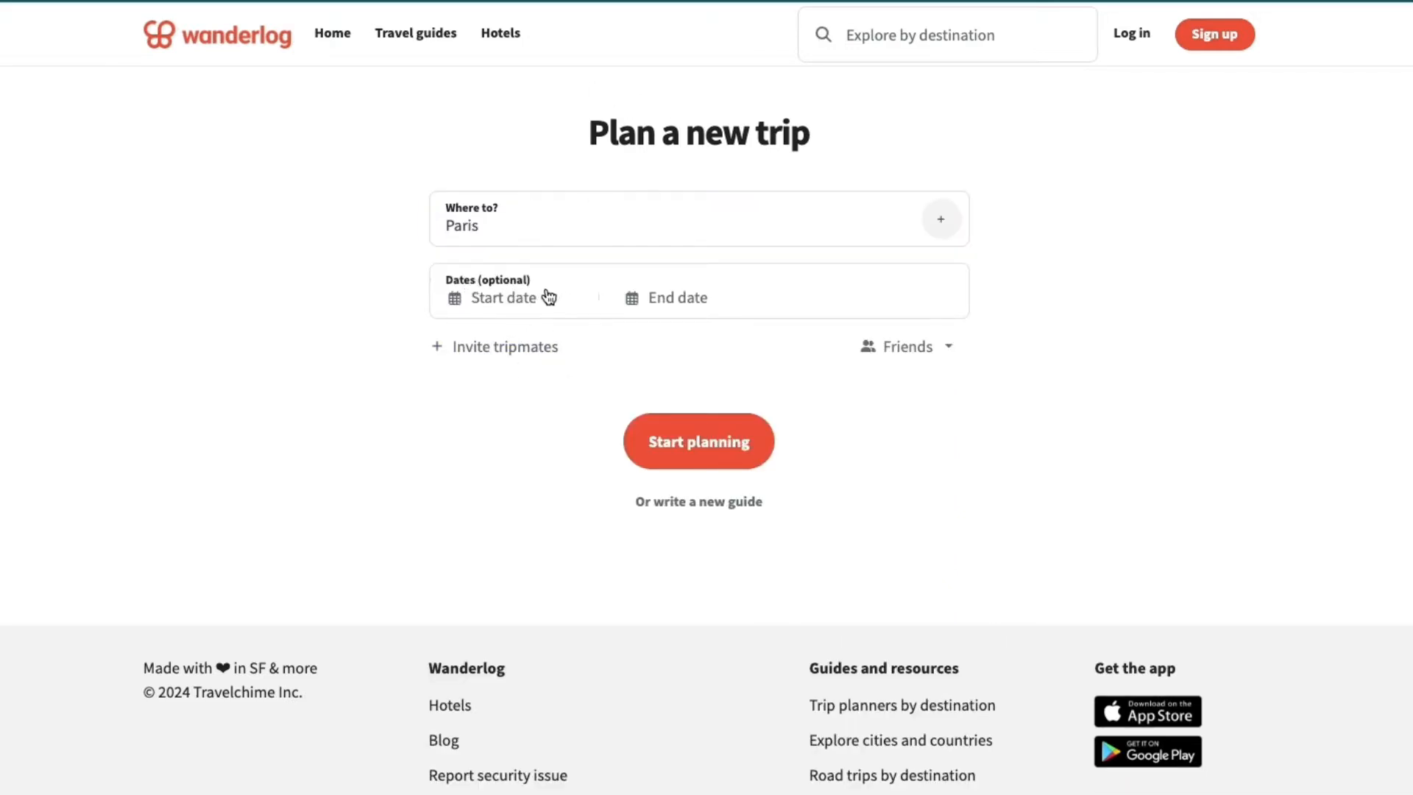
# - Create the Paris trip without inviting tripmates or setting dates, signing up with Google to save it
pyautogui.click(456, 354)
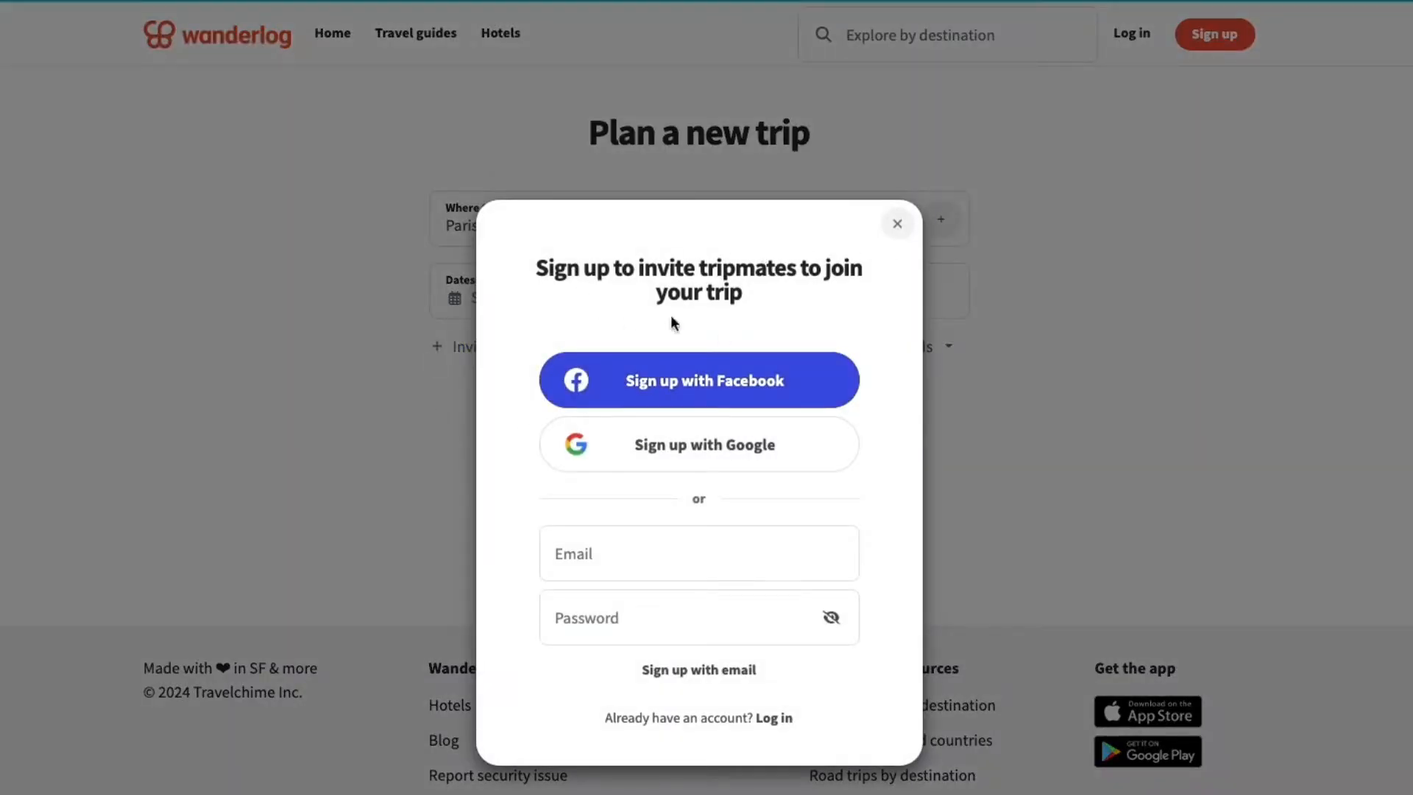
pyautogui.press('Escape')
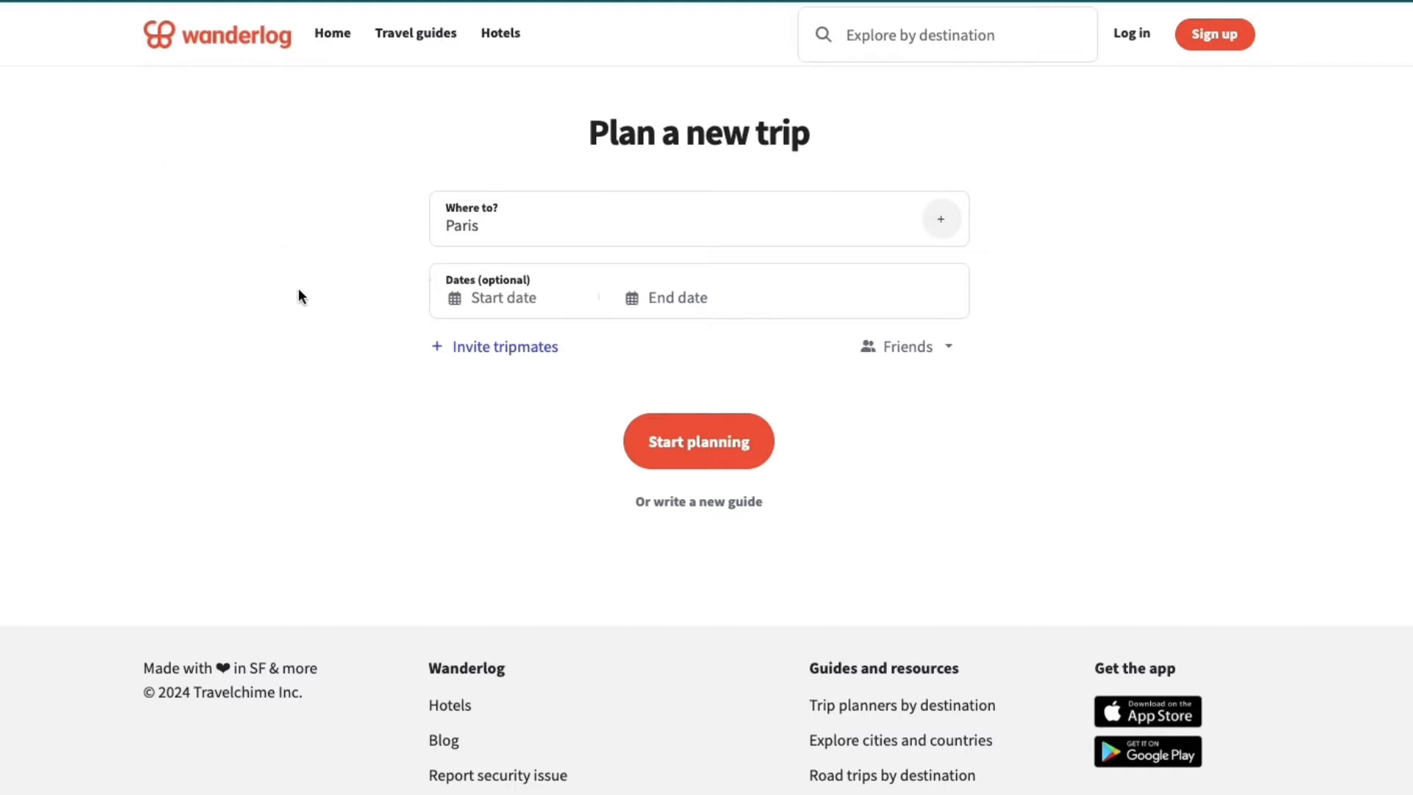
pyautogui.click(708, 448)
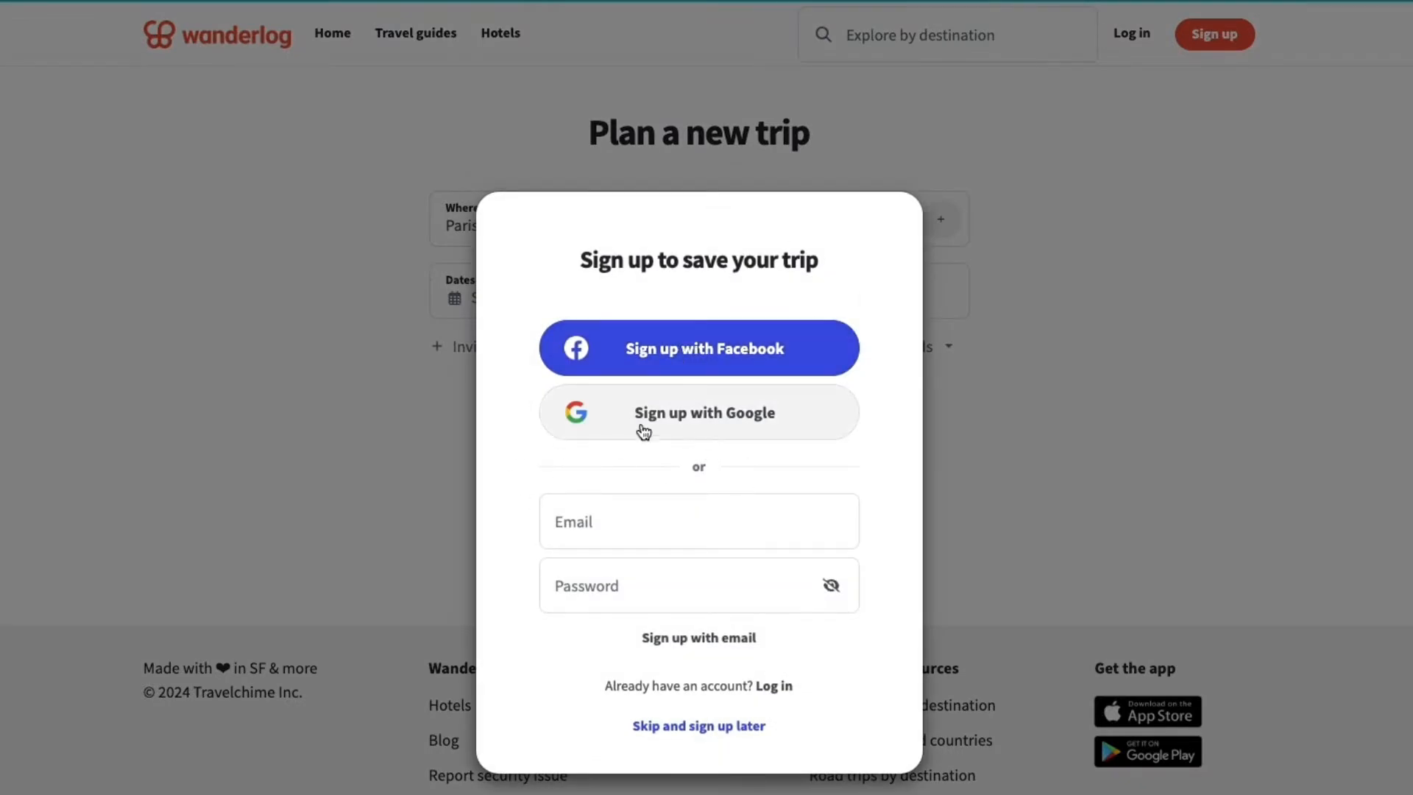
pyautogui.click(709, 414)
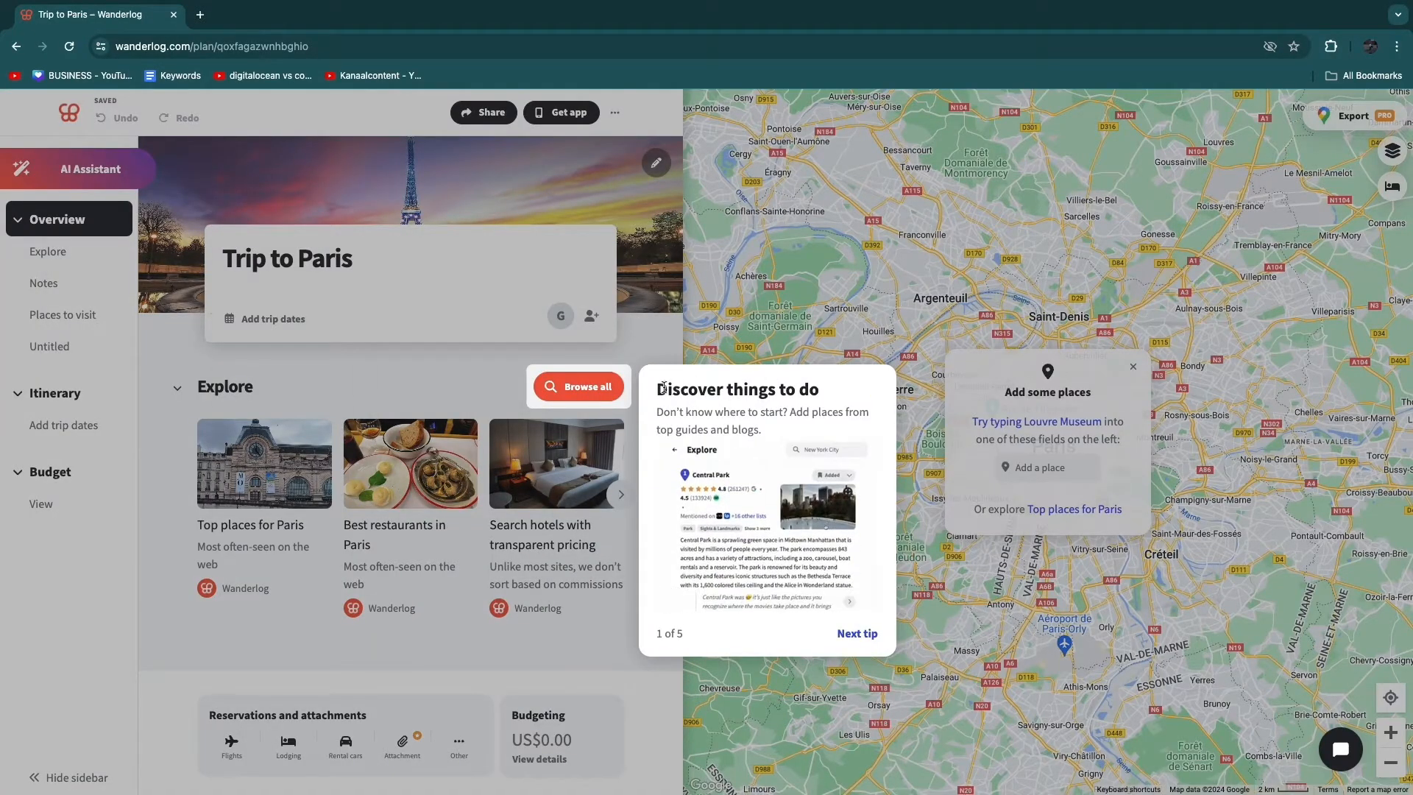
# - Go through all five introductory tips of the trip planner and dismiss the last one
pyautogui.click(857, 635)
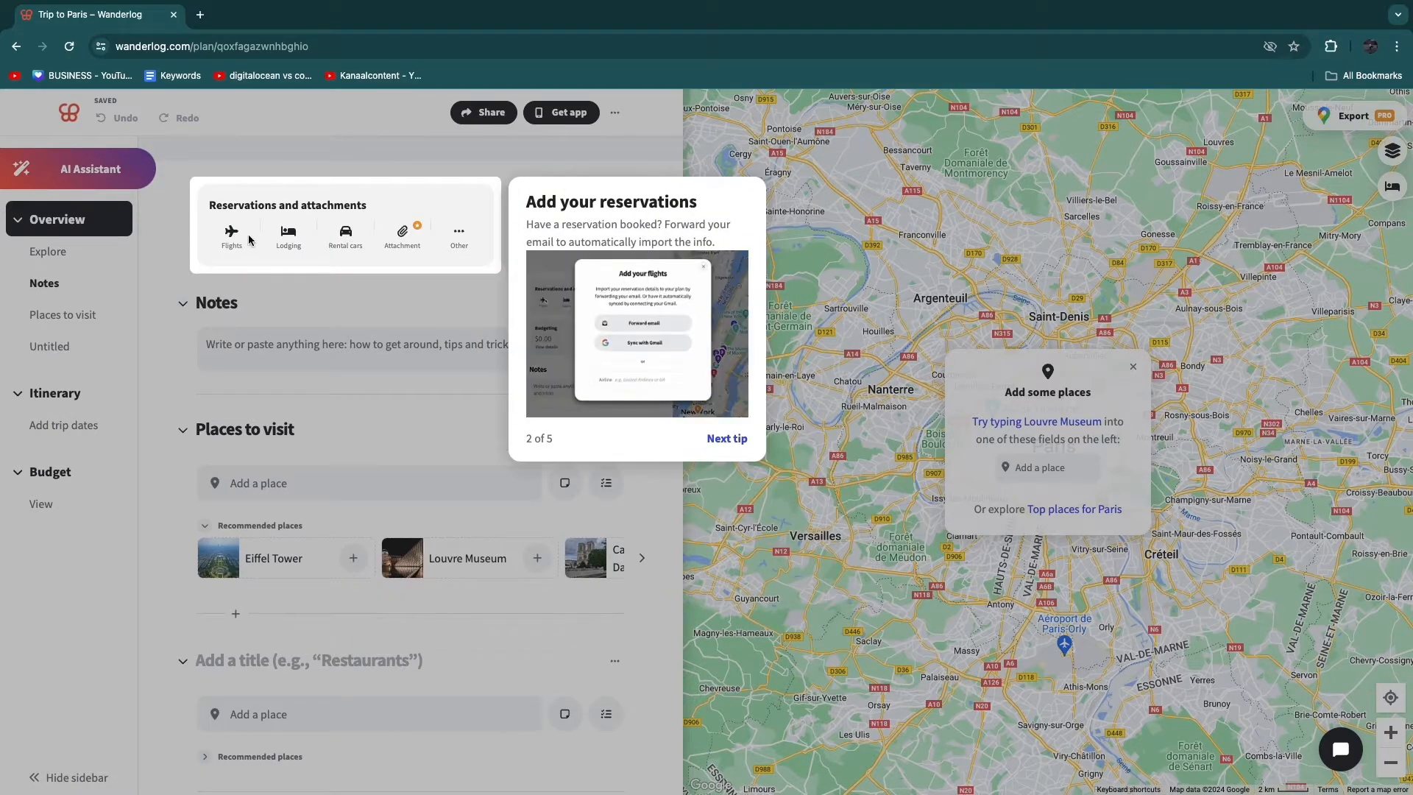
pyautogui.click(726, 440)
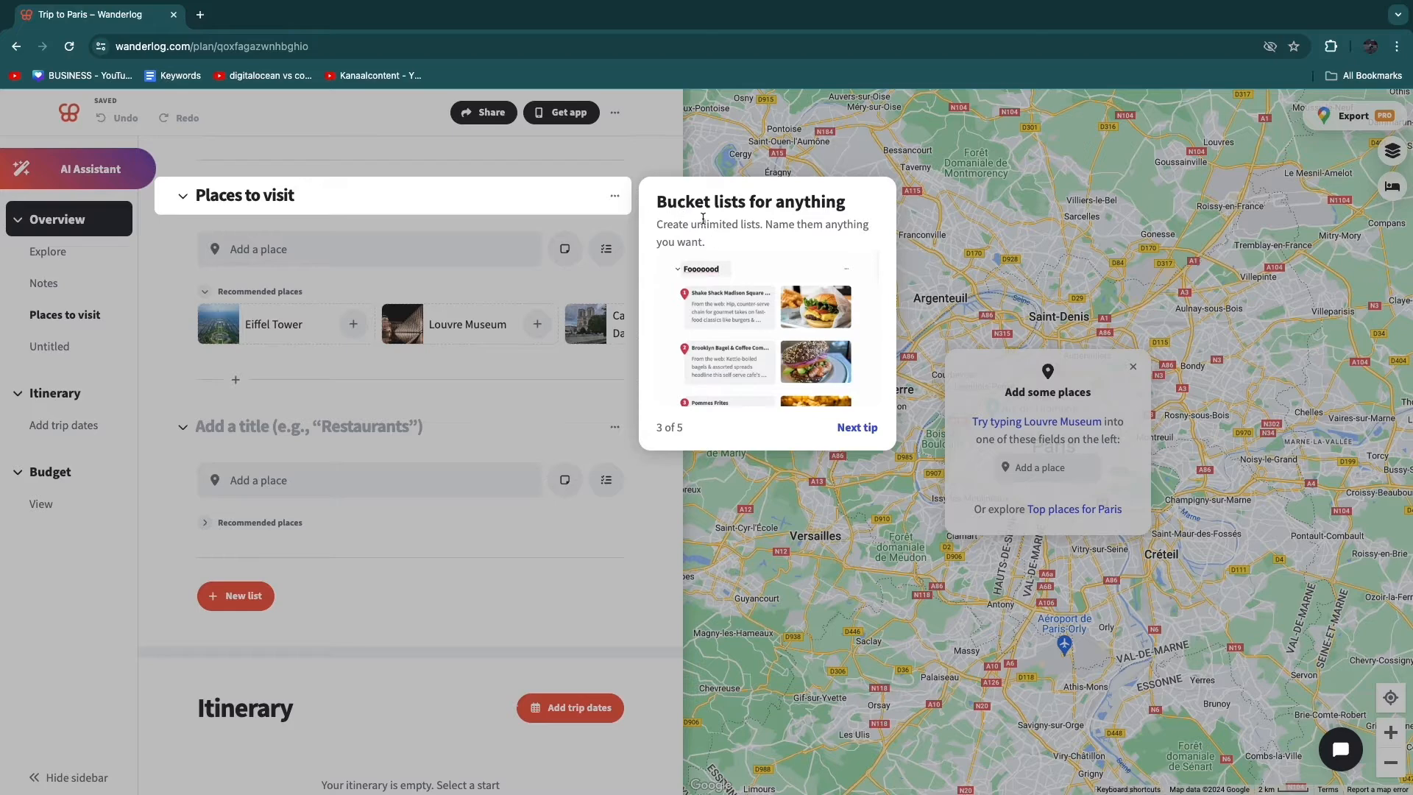
pyautogui.click(847, 421)
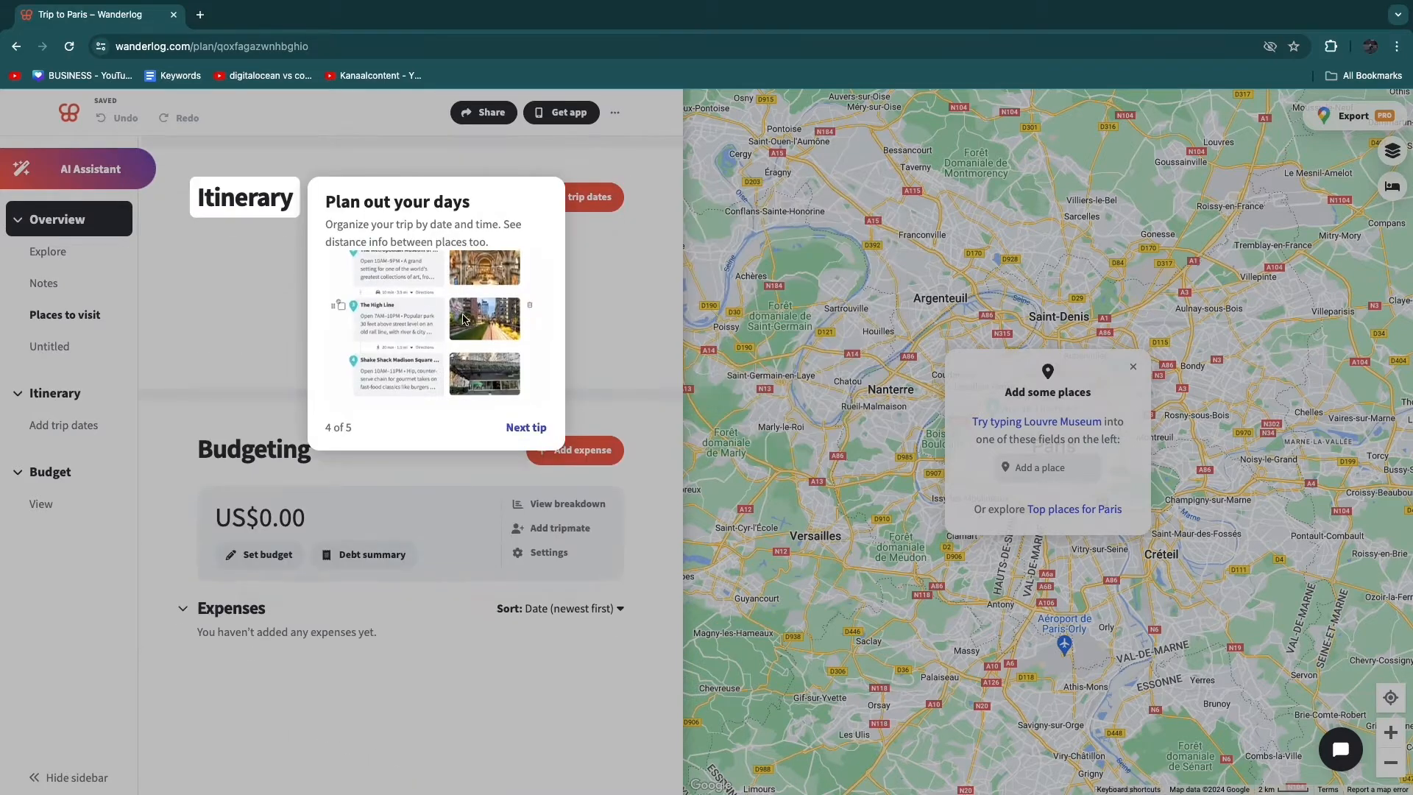
pyautogui.click(532, 425)
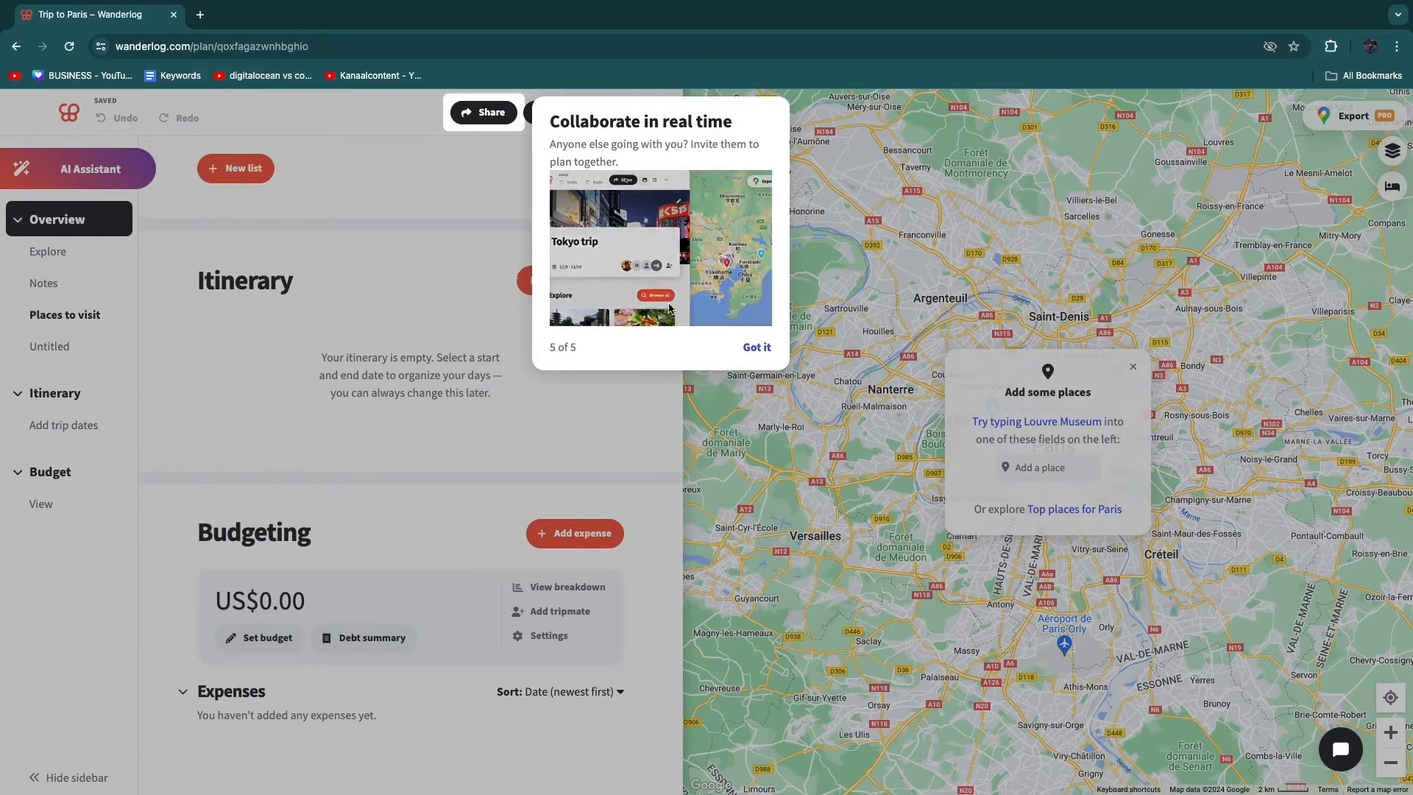
pyautogui.click(744, 347)
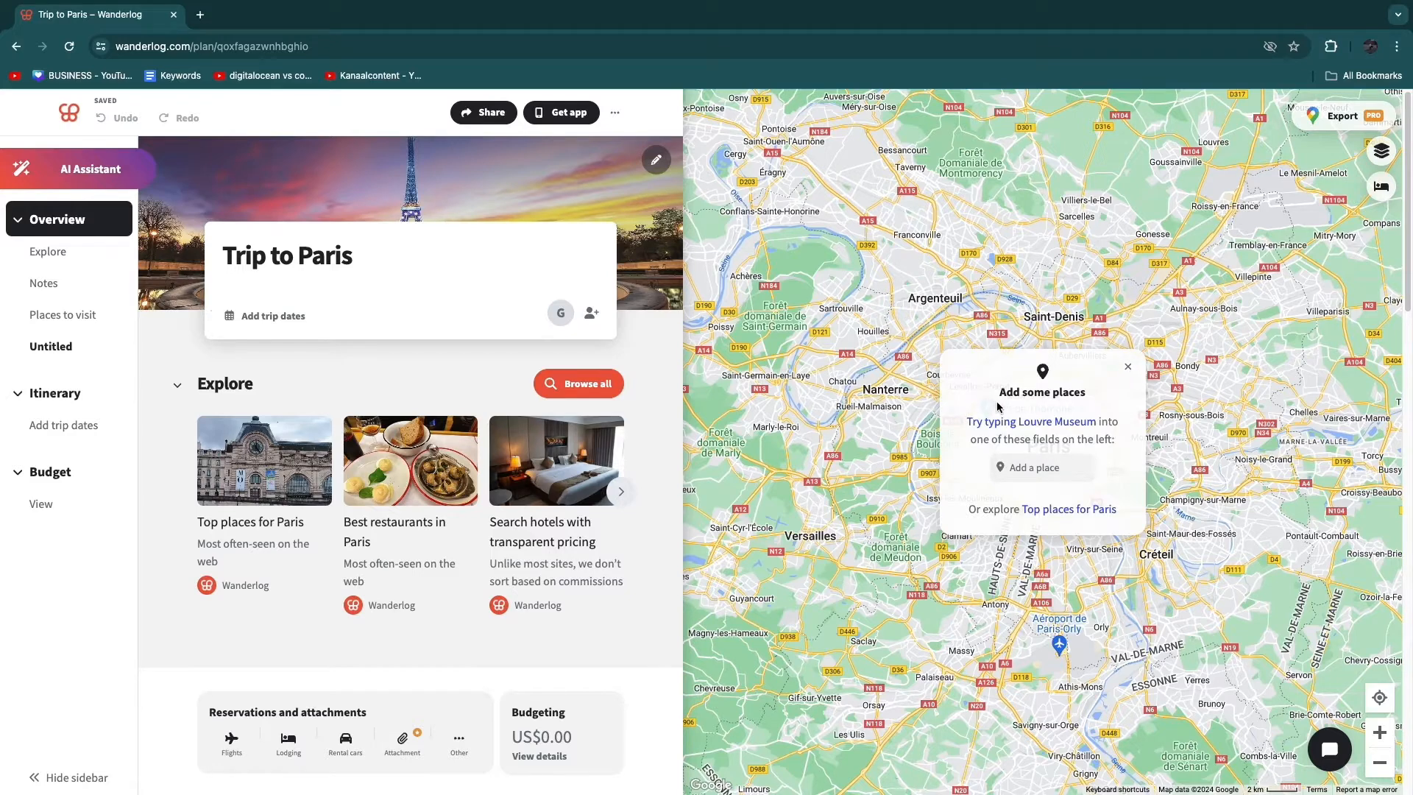
# - Search for "louvre" and add the Louvre Museum to the trip's Places to visit list
pyautogui.moveTo(999, 407); pyautogui.dragTo(1086, 407)
pyautogui.click(1088, 408)
pyautogui.click(1031, 468)
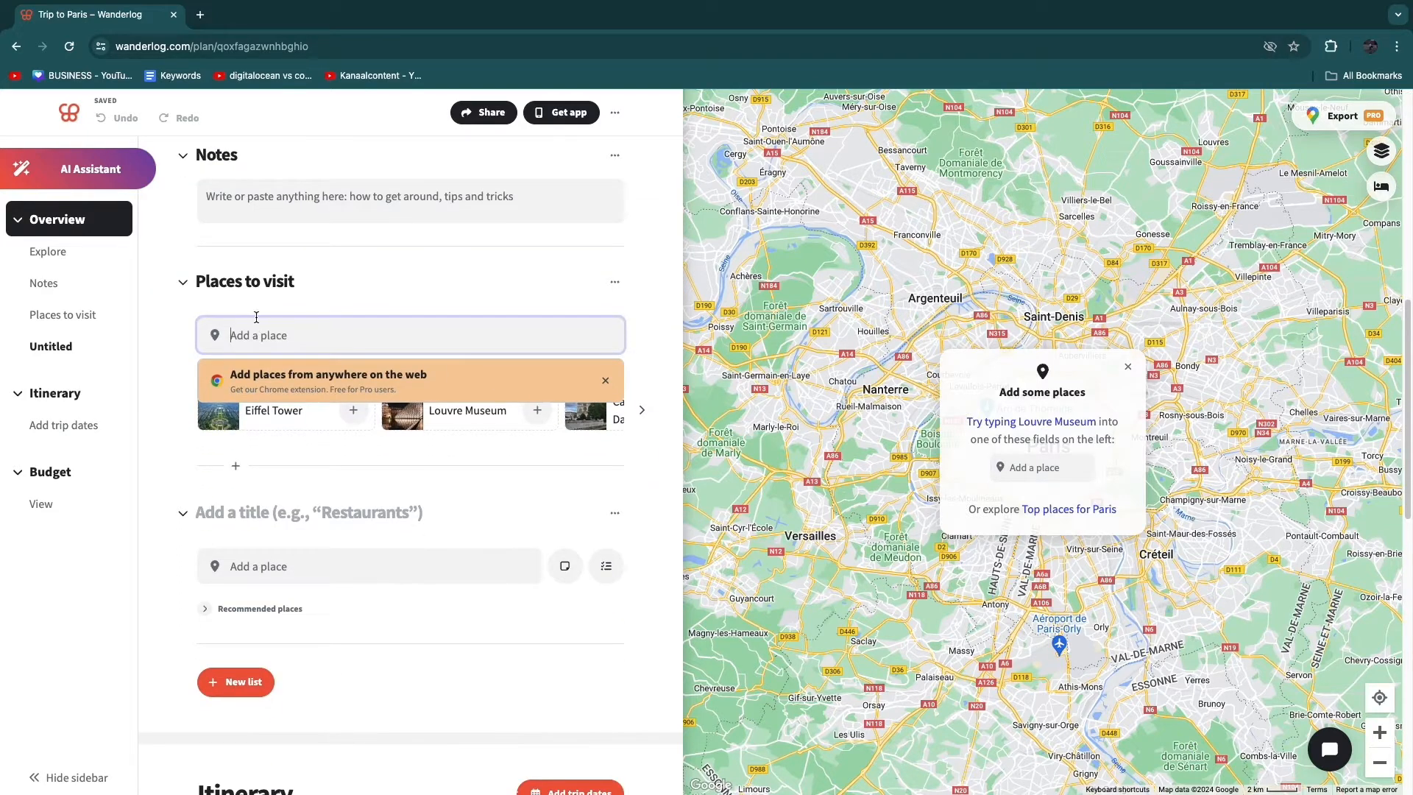
pyautogui.write('louvre')
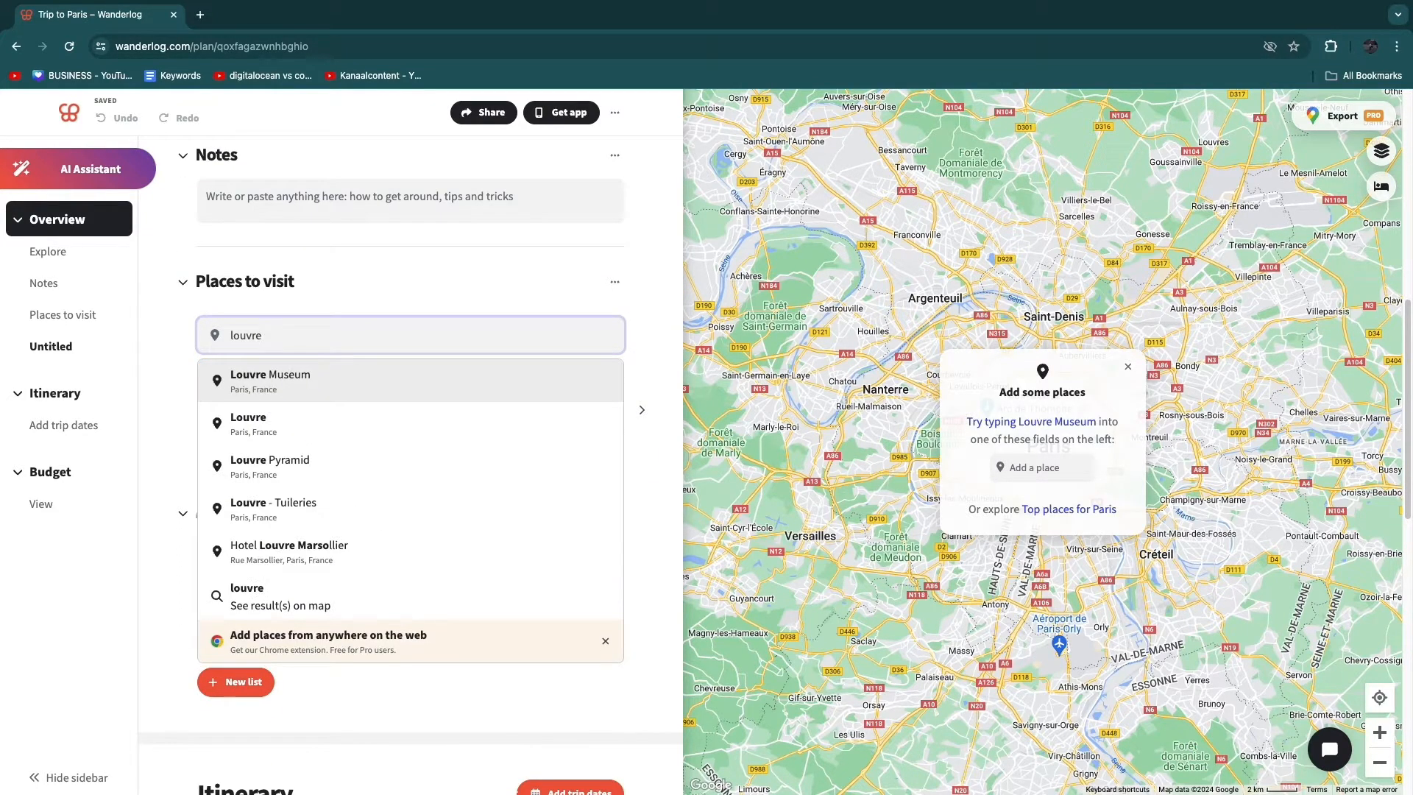
pyautogui.click(316, 375)
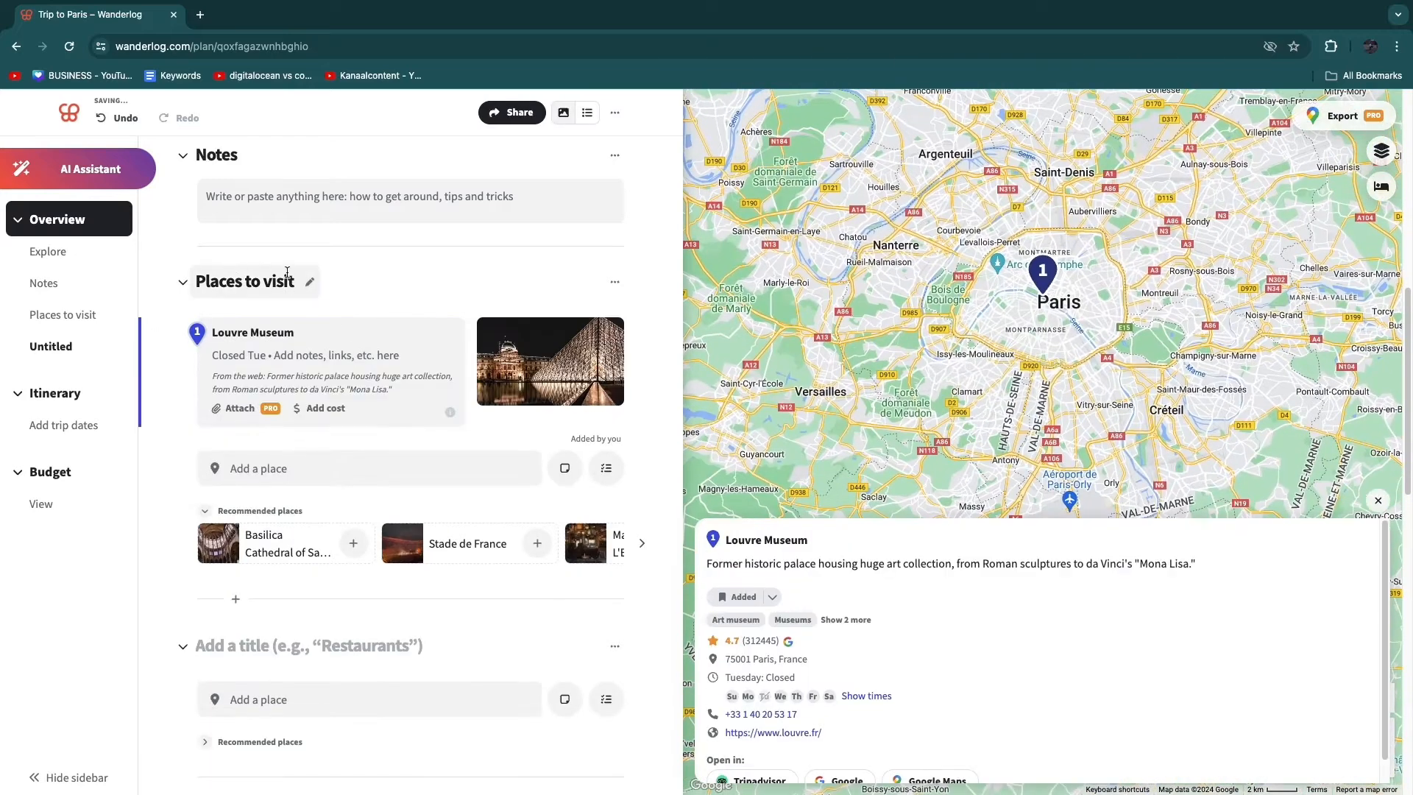
# - Add a cost of 50 US dollars to the Louvre Museum, paid by yourself, and save the expense
pyautogui.click(316, 408)
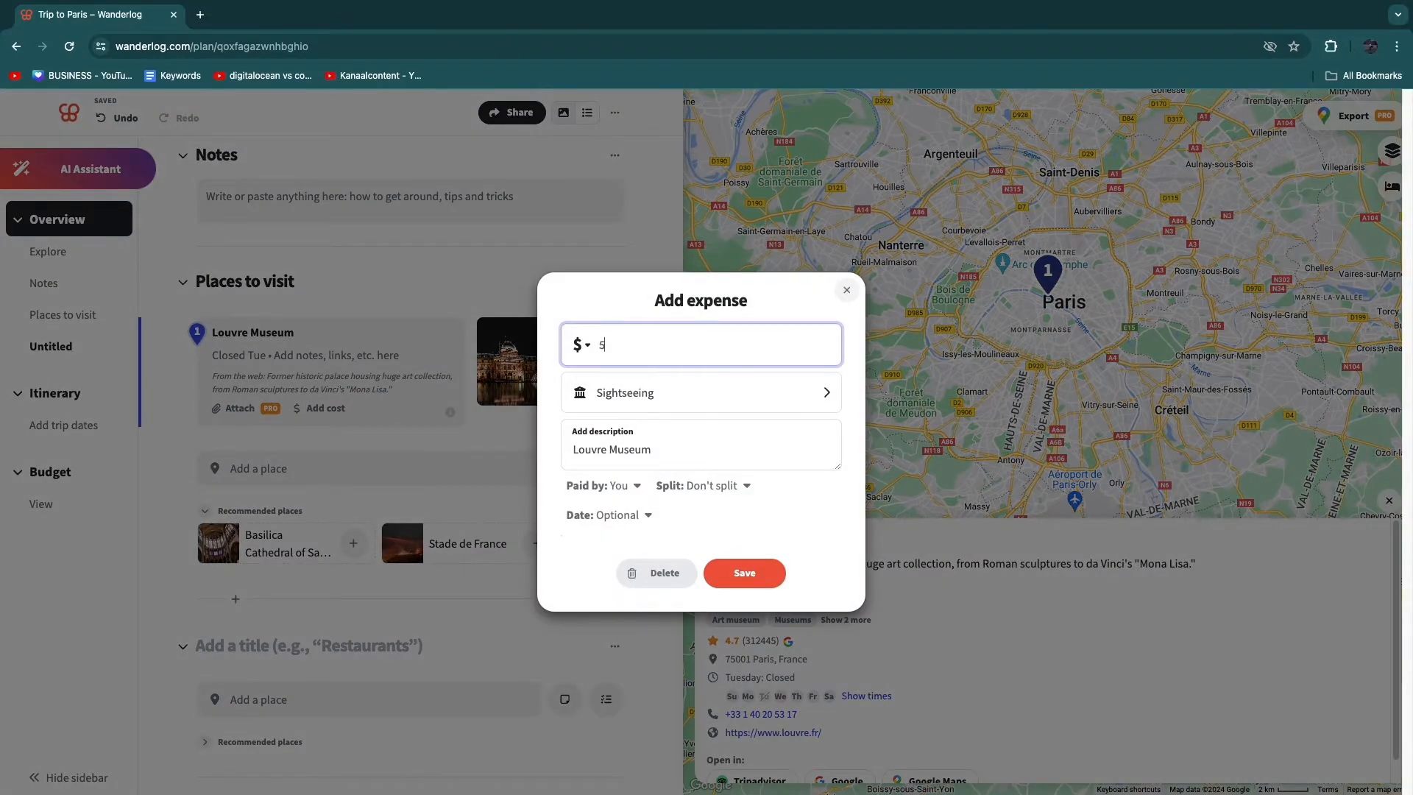
pyautogui.click(582, 346)
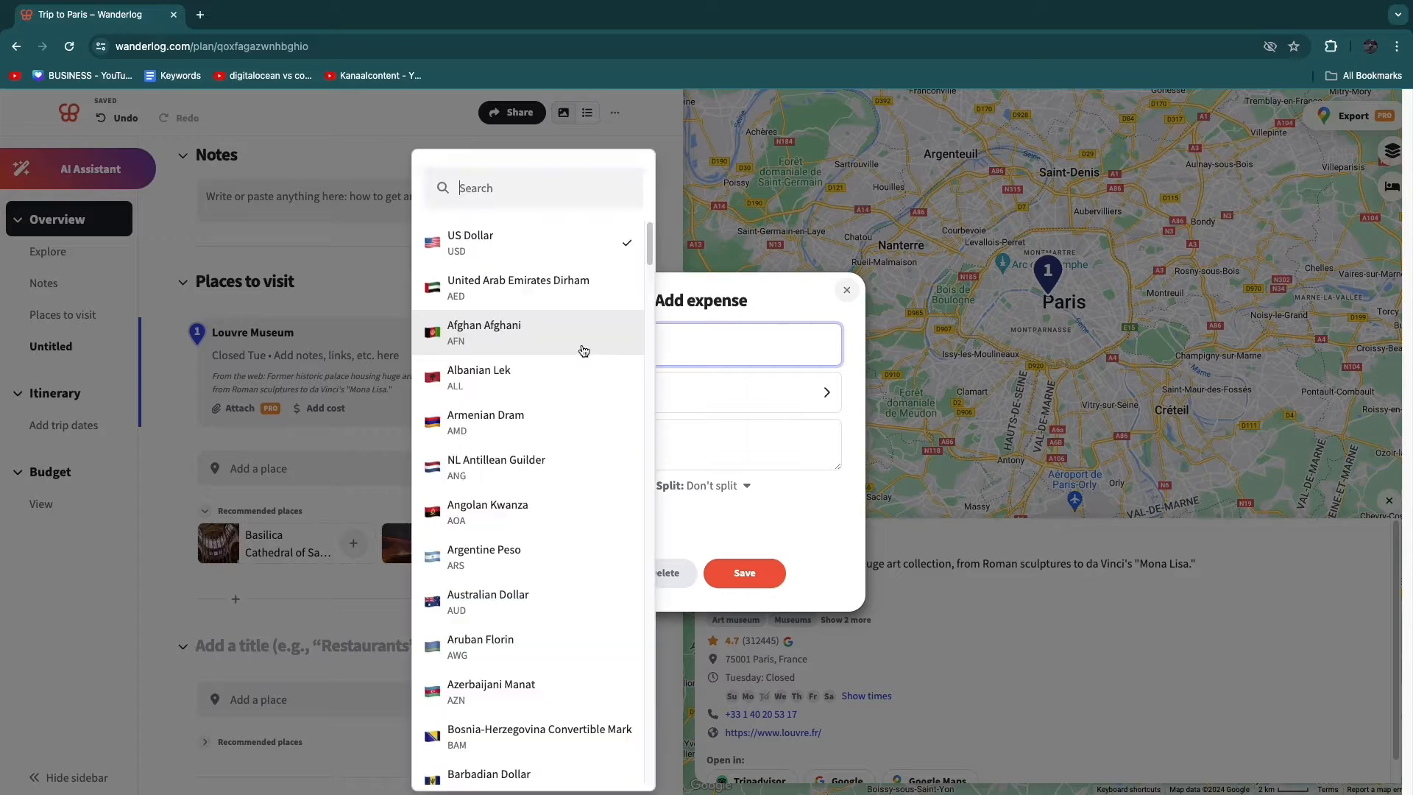
pyautogui.scroll(-1, 530, 456)
pyautogui.click(720, 303)
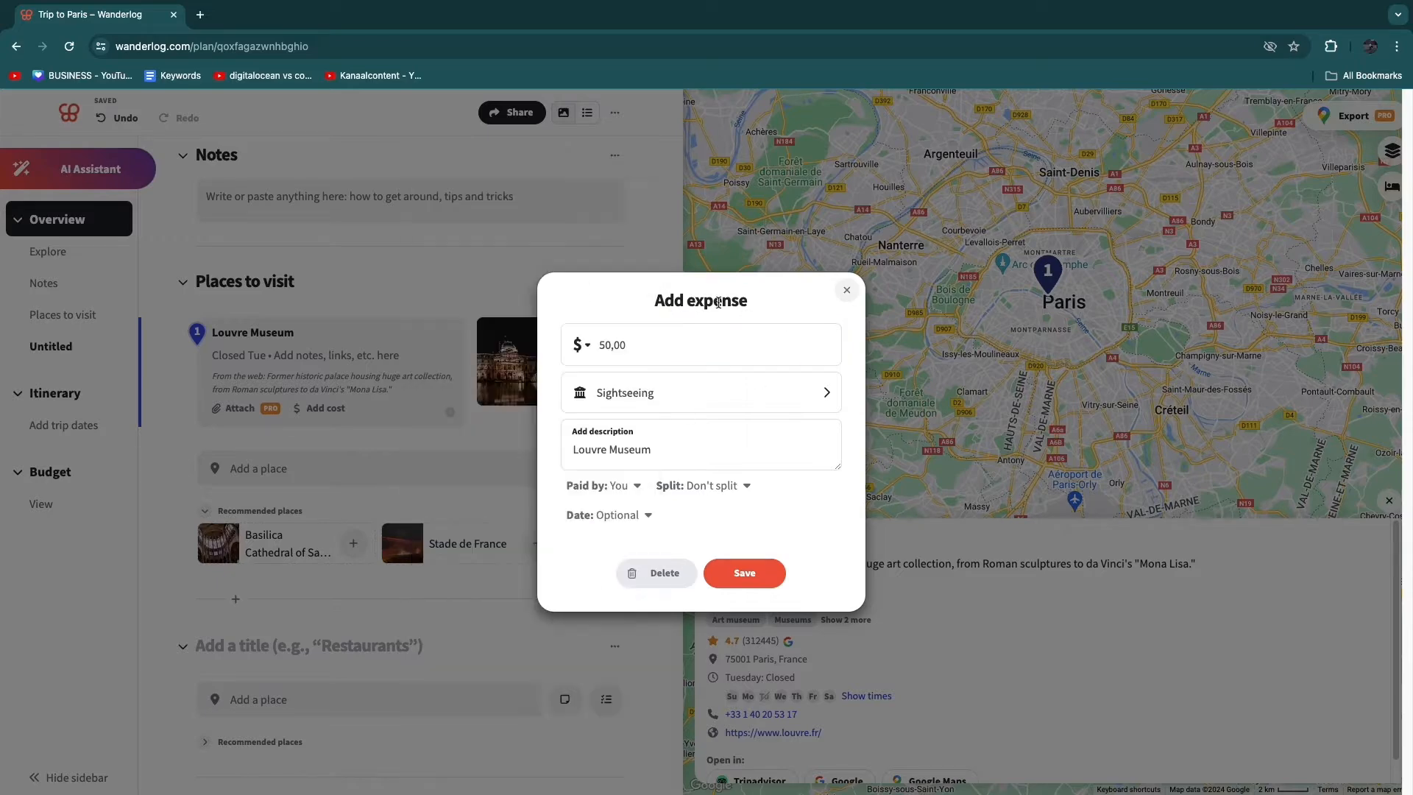
pyautogui.click(625, 395)
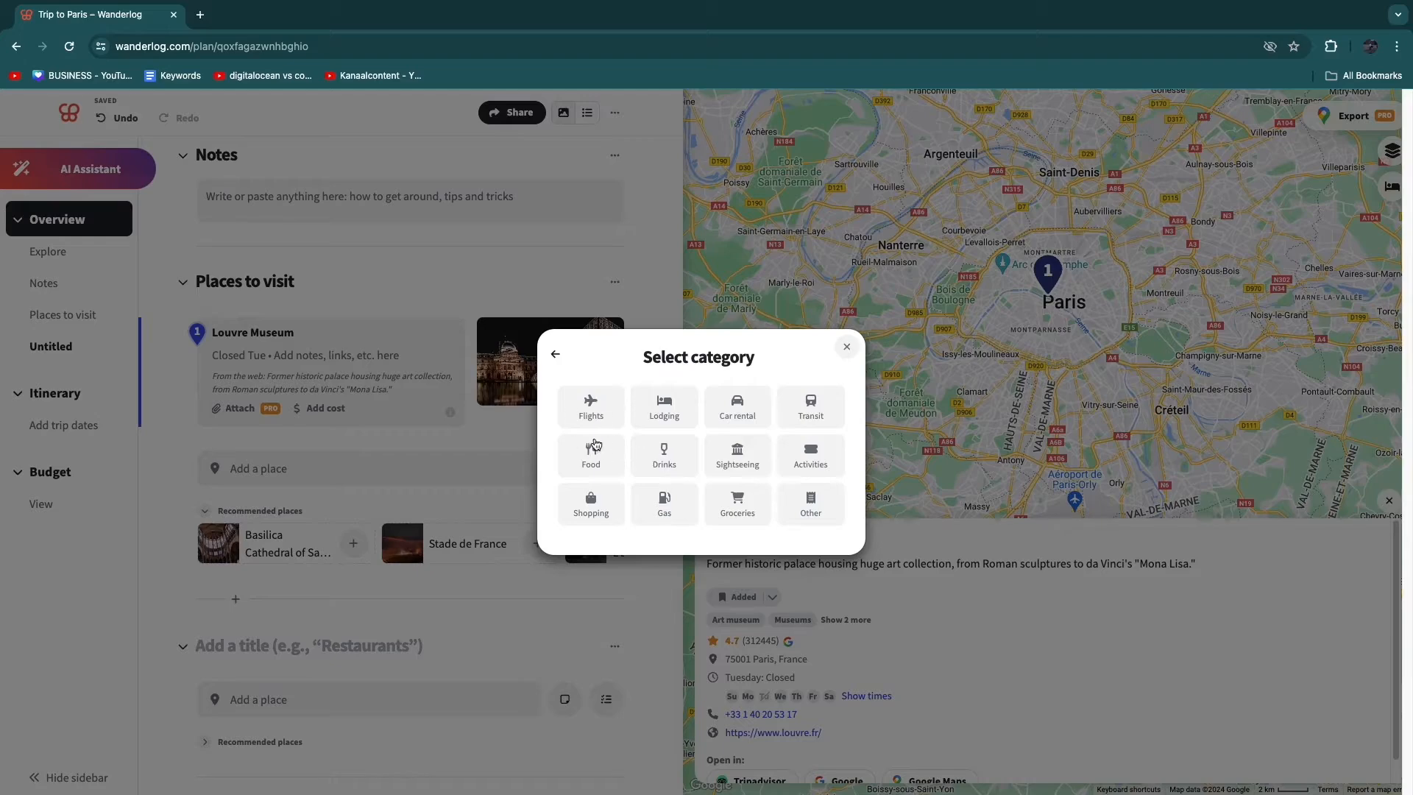
pyautogui.click(556, 354)
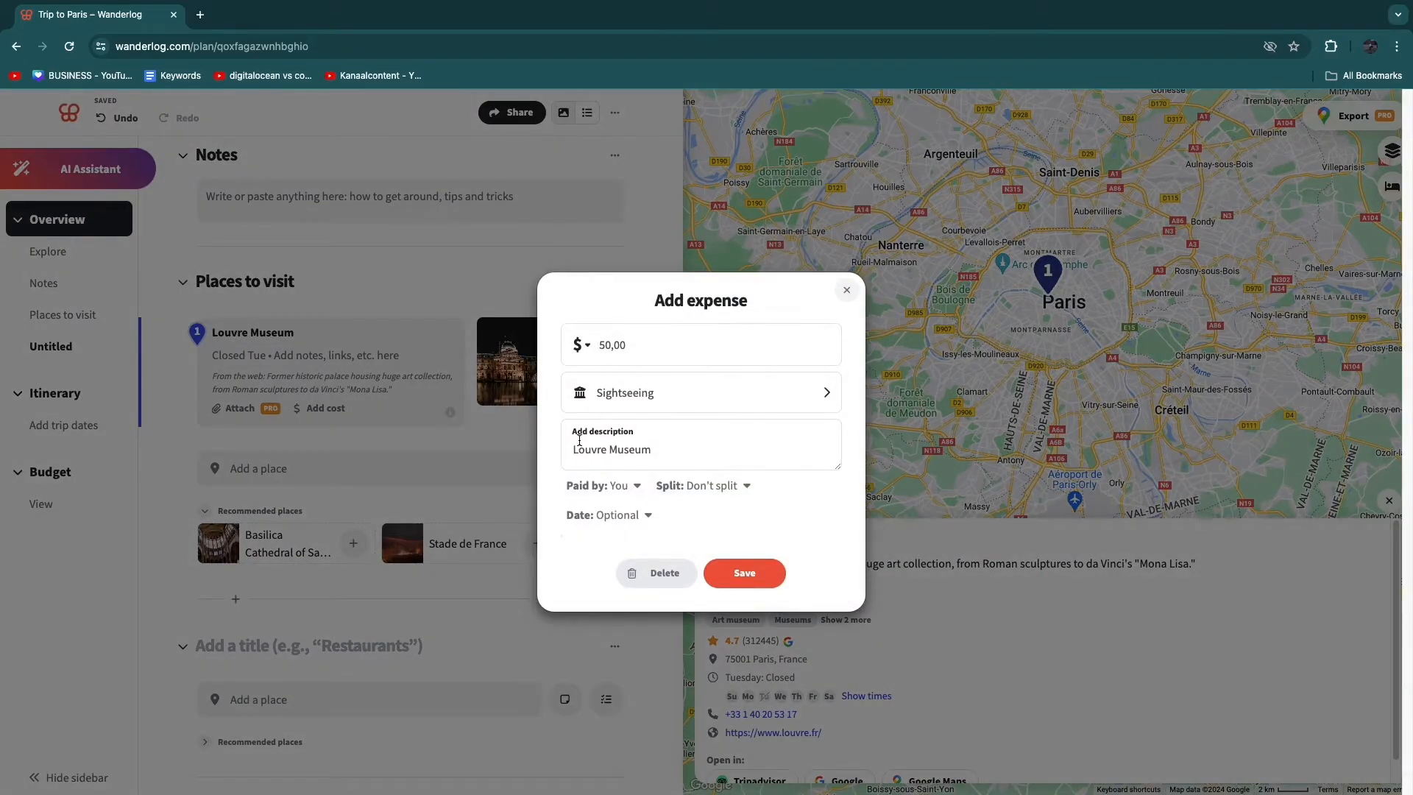
pyautogui.click(618, 485)
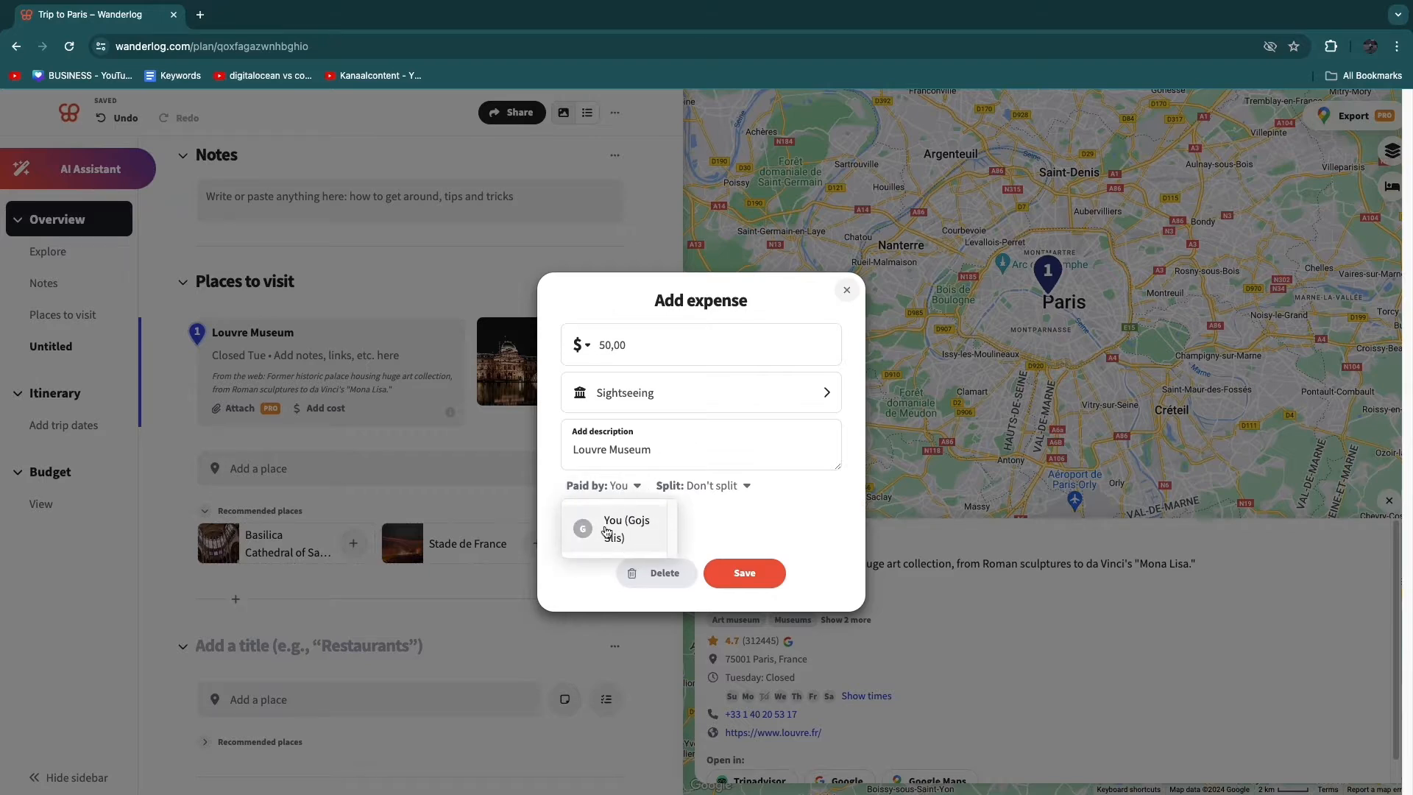
pyautogui.click(607, 531)
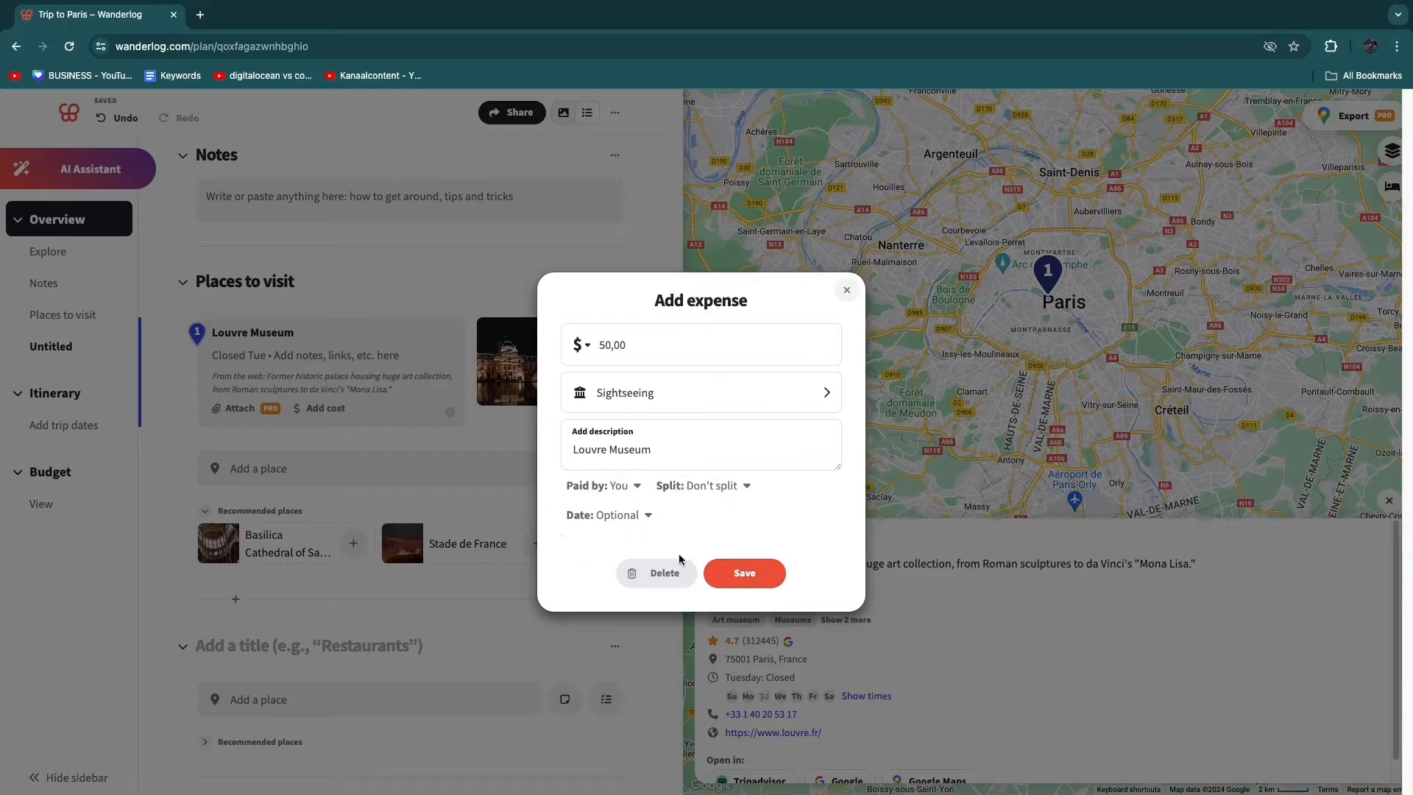
pyautogui.click(745, 573)
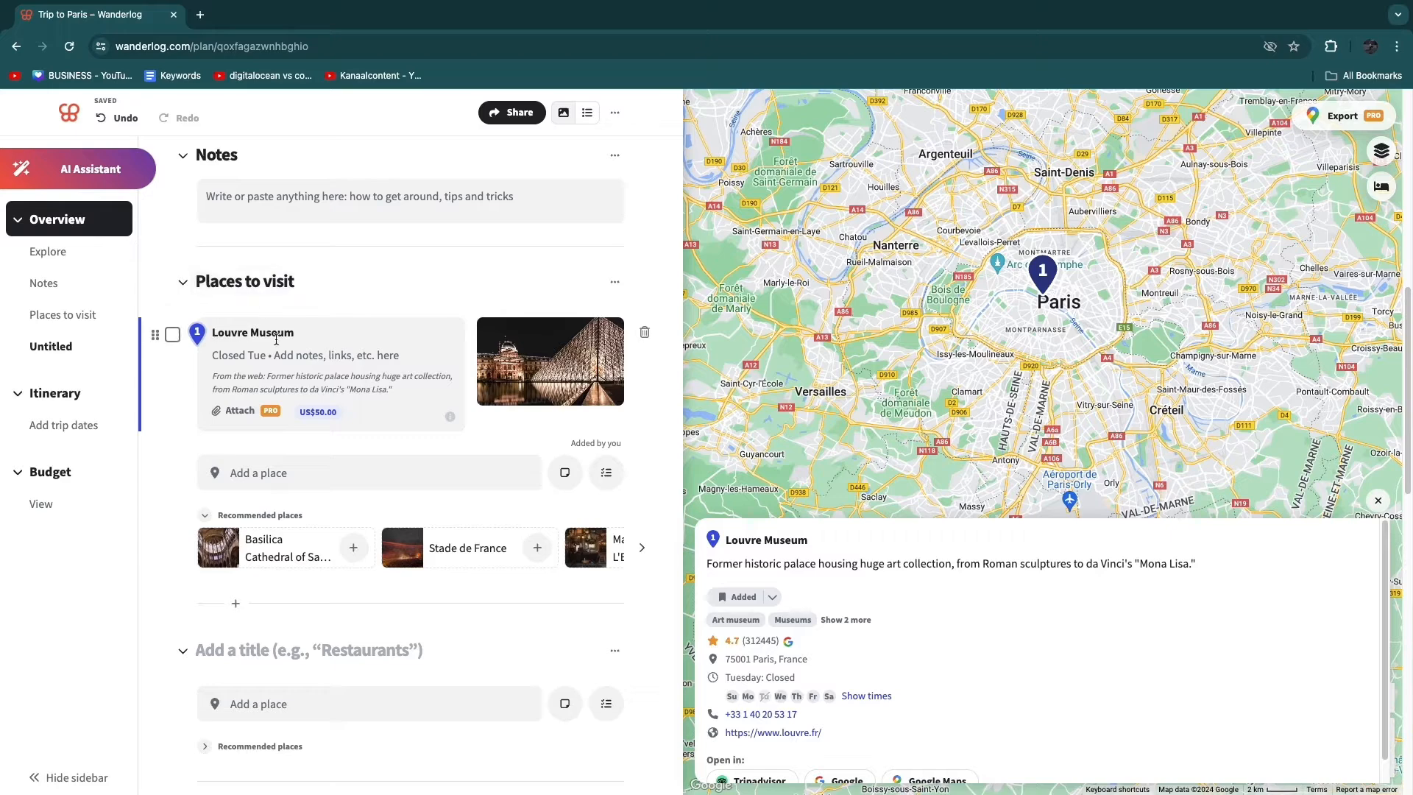
# - Add Hôtel de la Marine as already booked lodging, with check-in on May 1 and check-out on May 6, 2024
pyautogui.scroll(10, 256, 406)
pyautogui.scroll(-5, 293, 393)
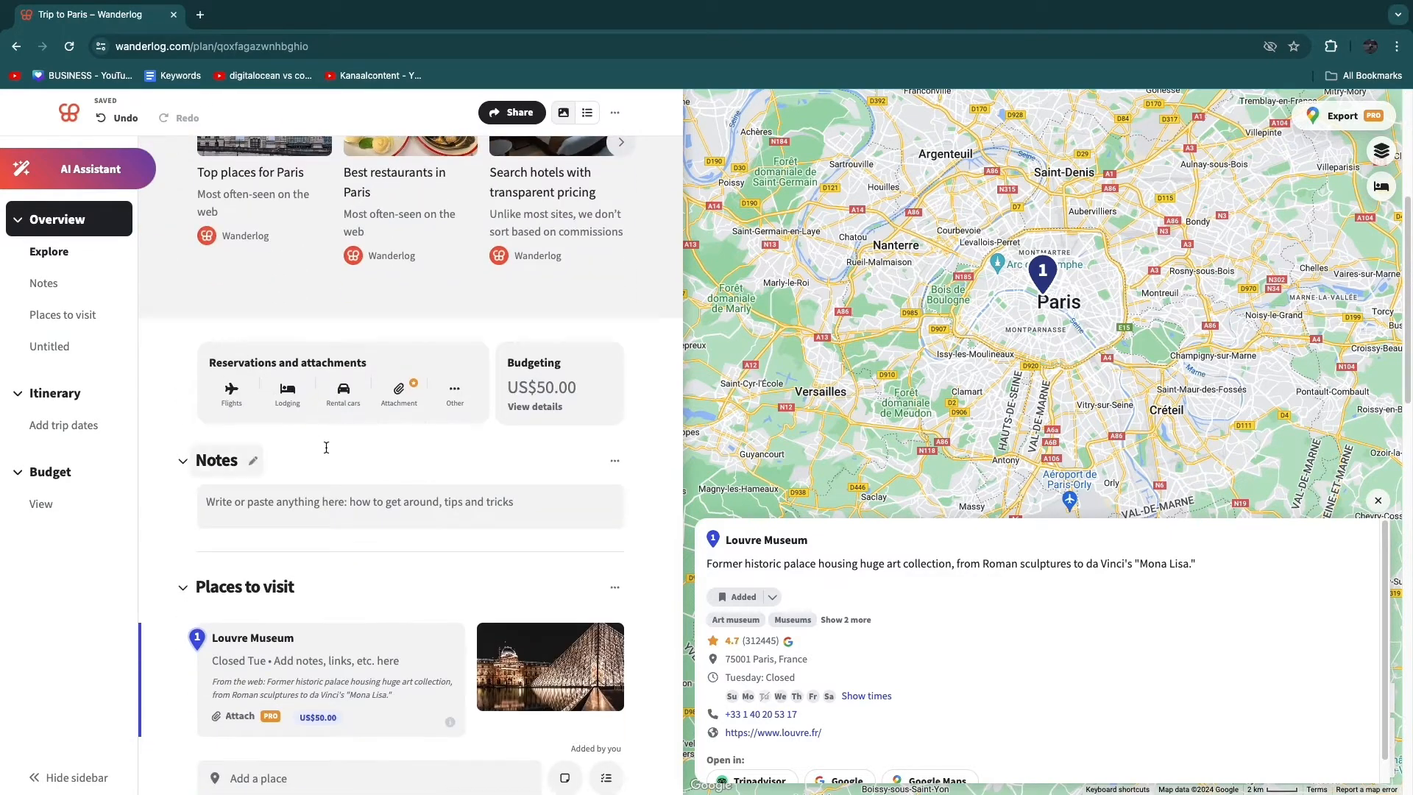
pyautogui.click(286, 394)
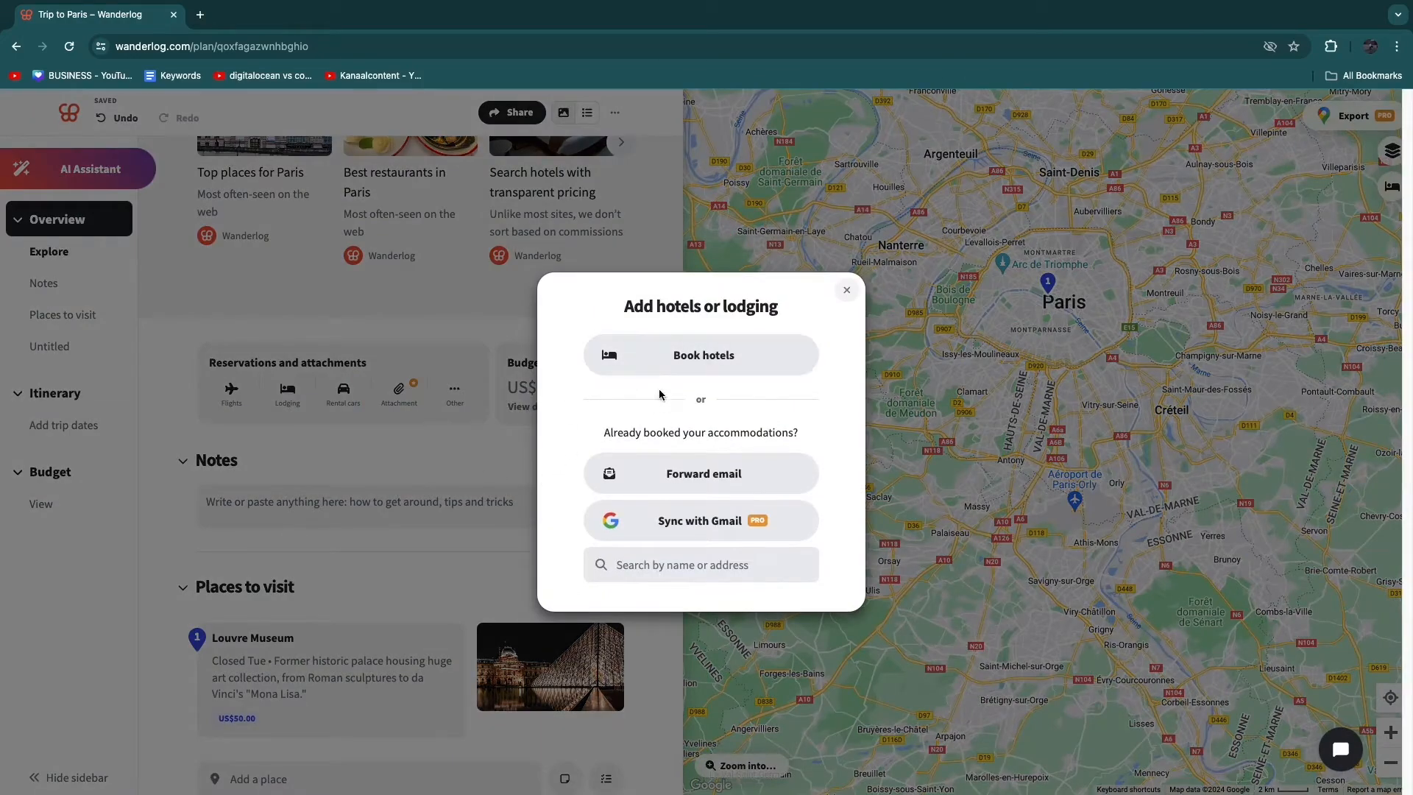
pyautogui.tripleClick(669, 413)
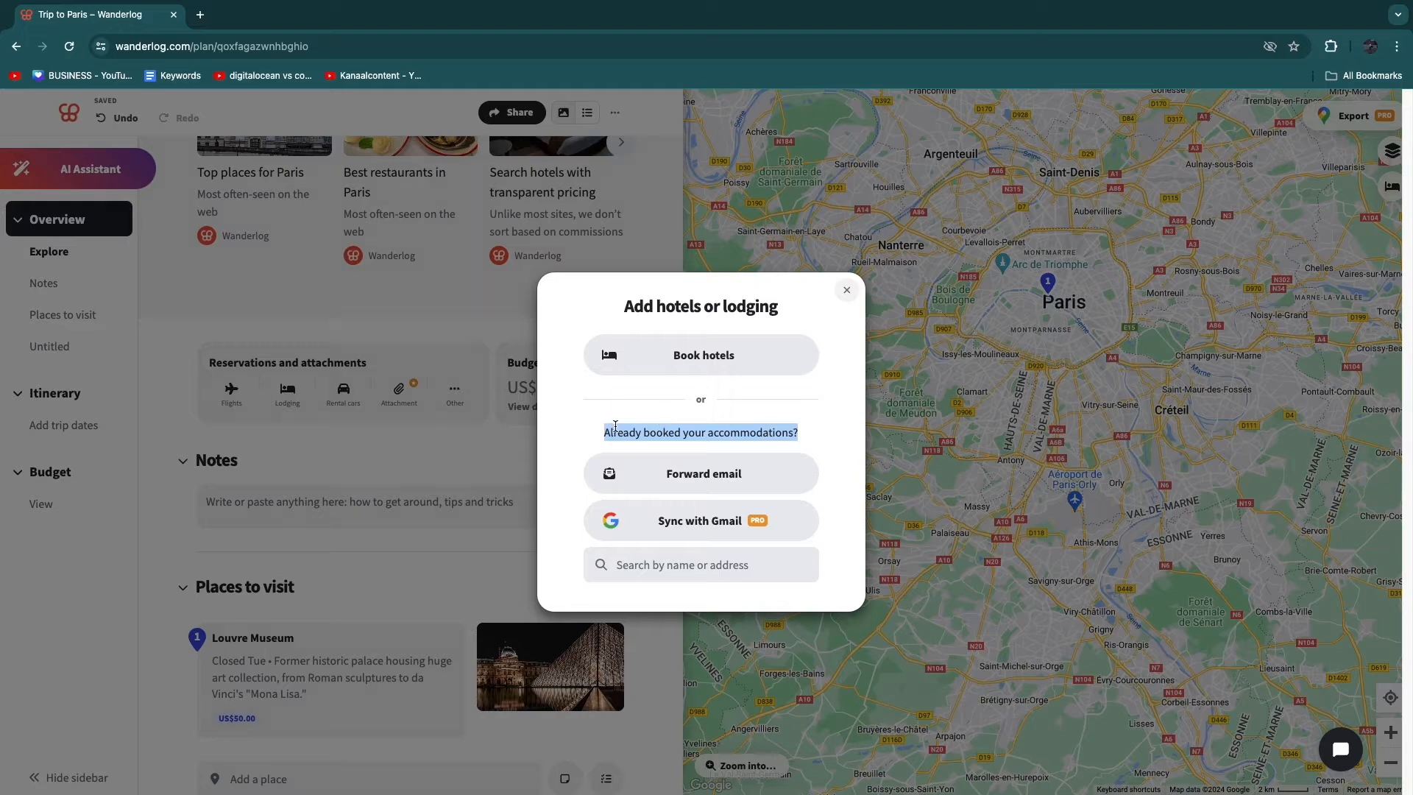
pyautogui.click(747, 414)
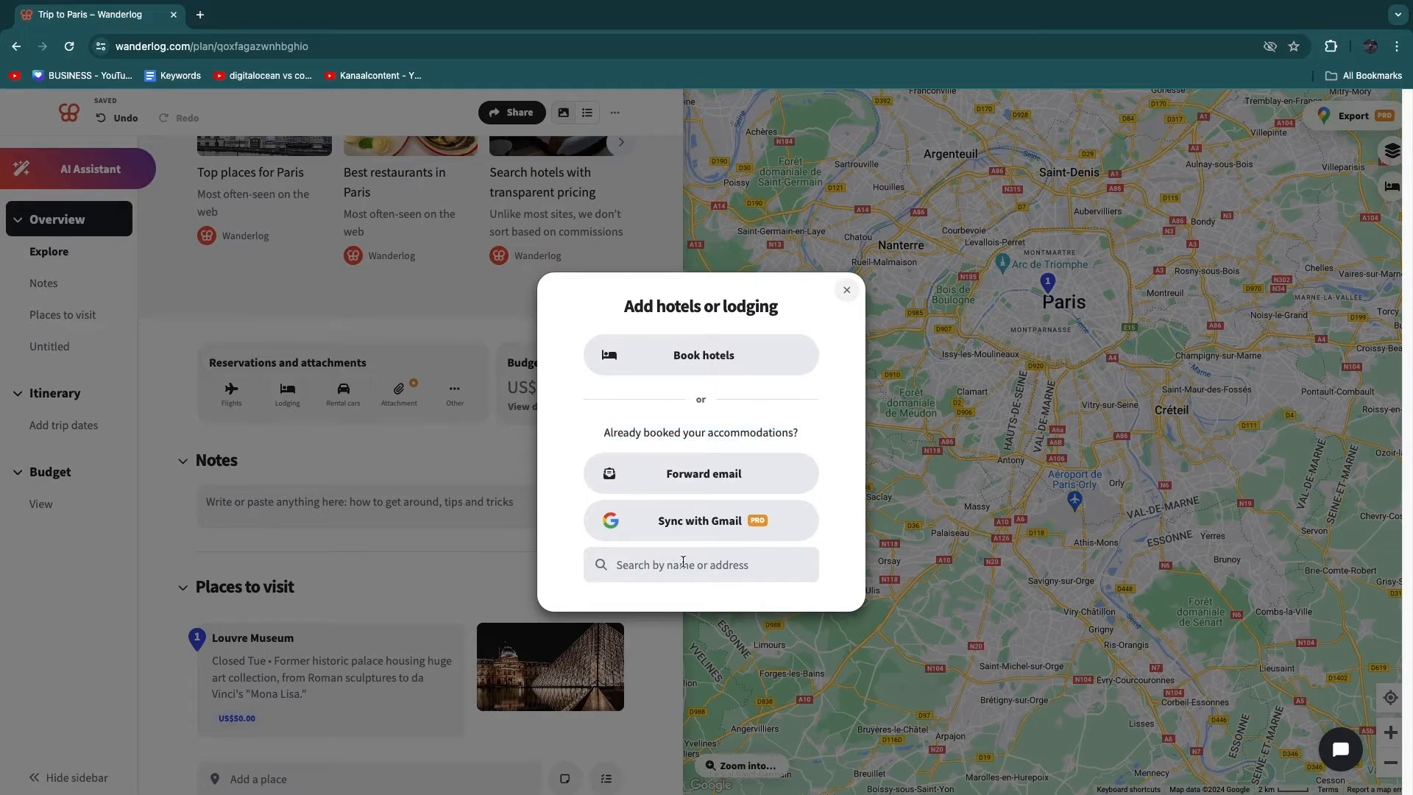
pyautogui.write('hot')
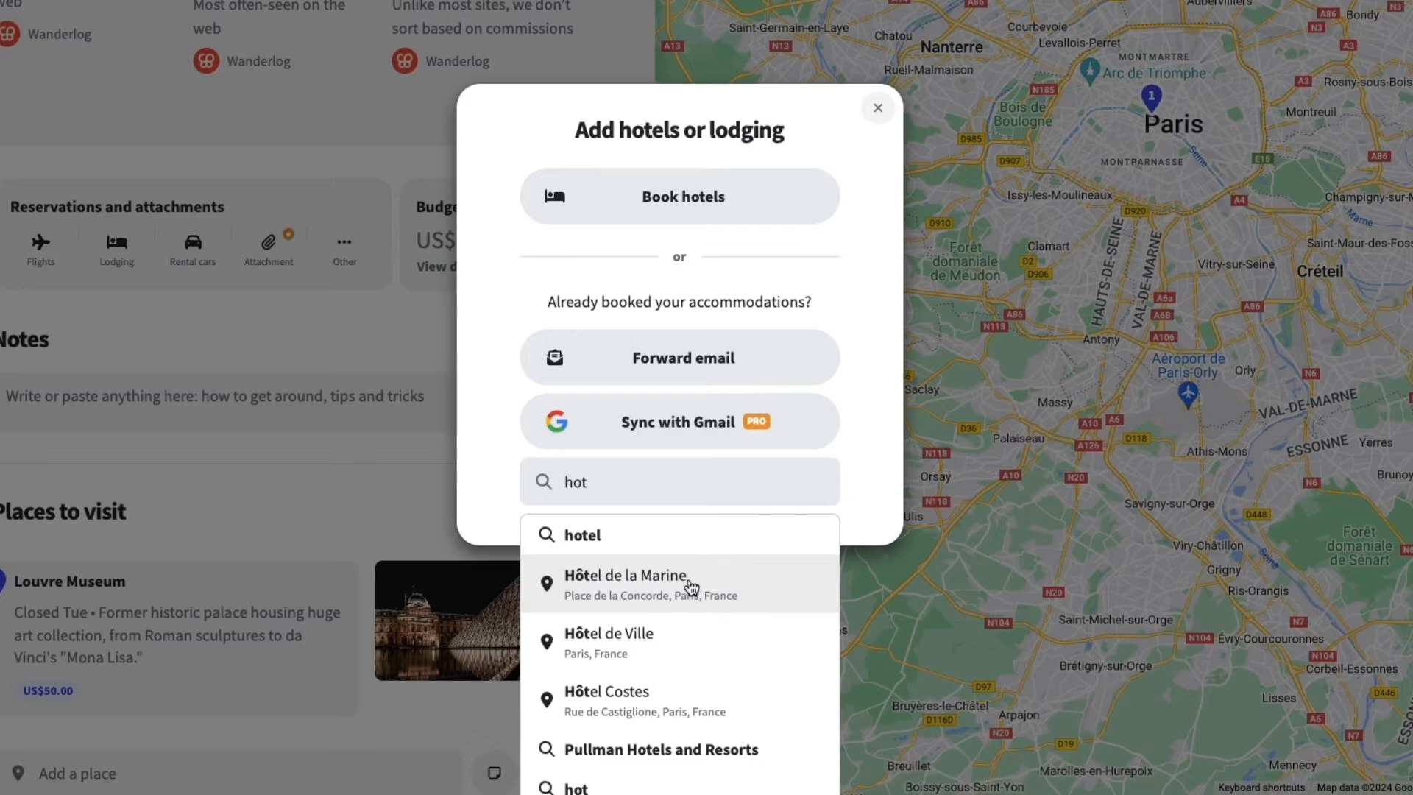
pyautogui.click(666, 580)
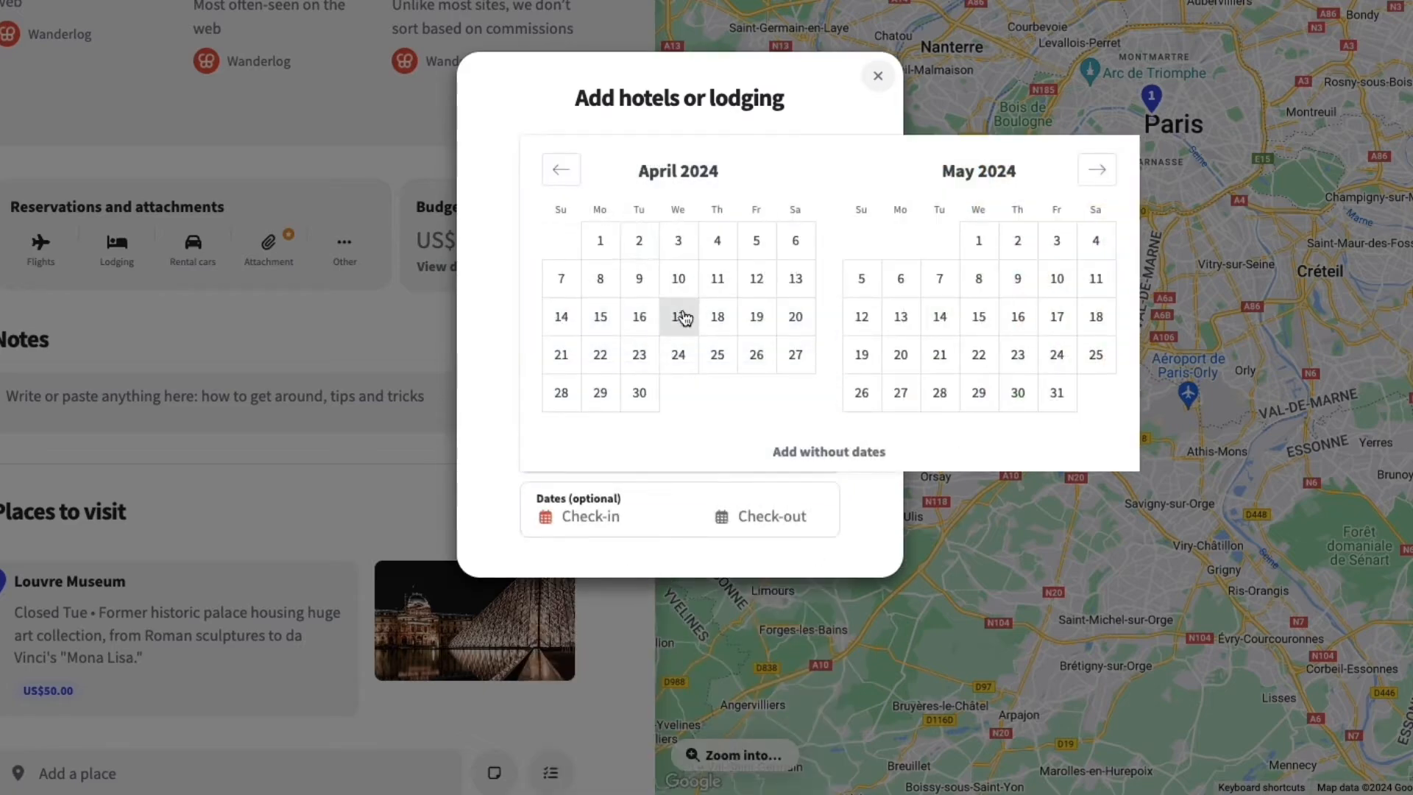
pyautogui.click(980, 240)
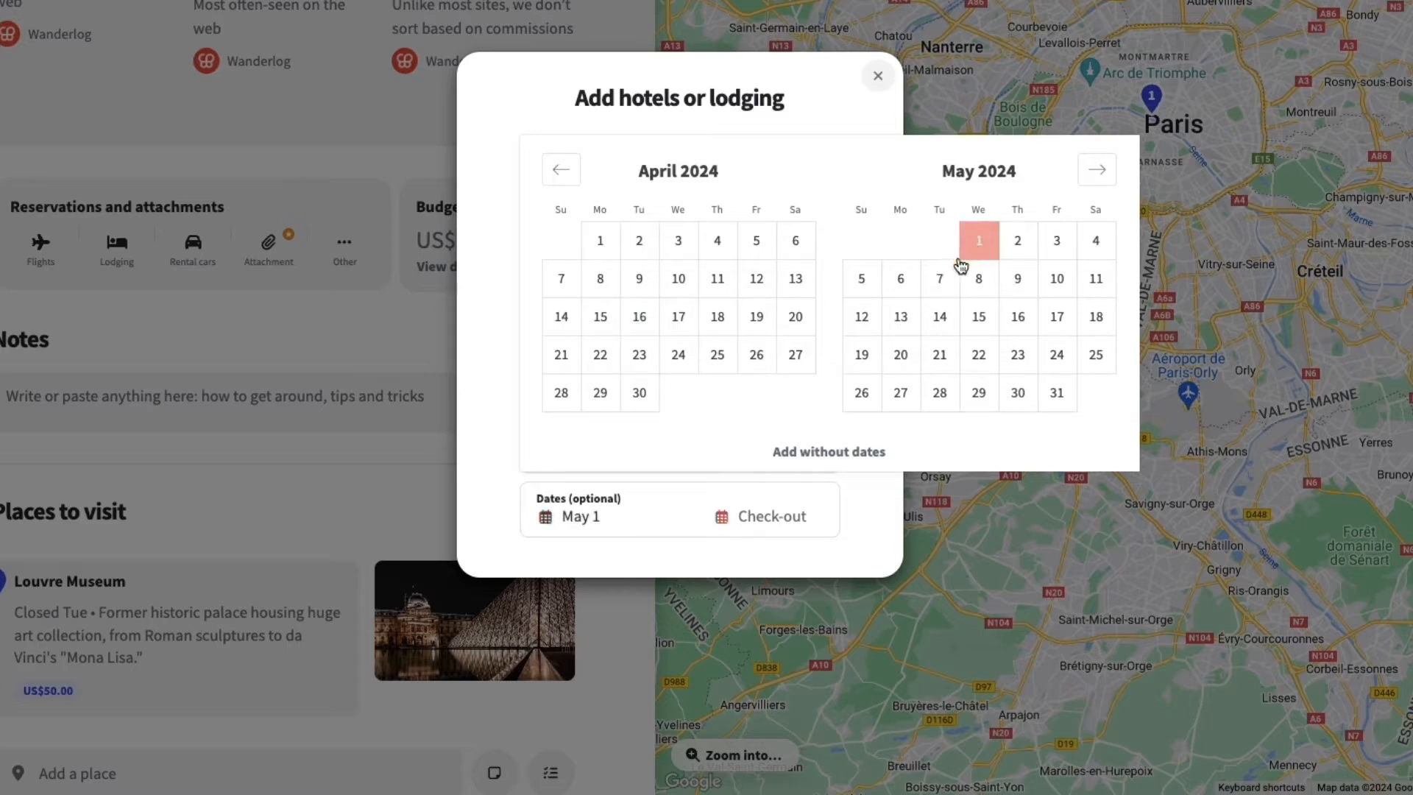
pyautogui.click(900, 280)
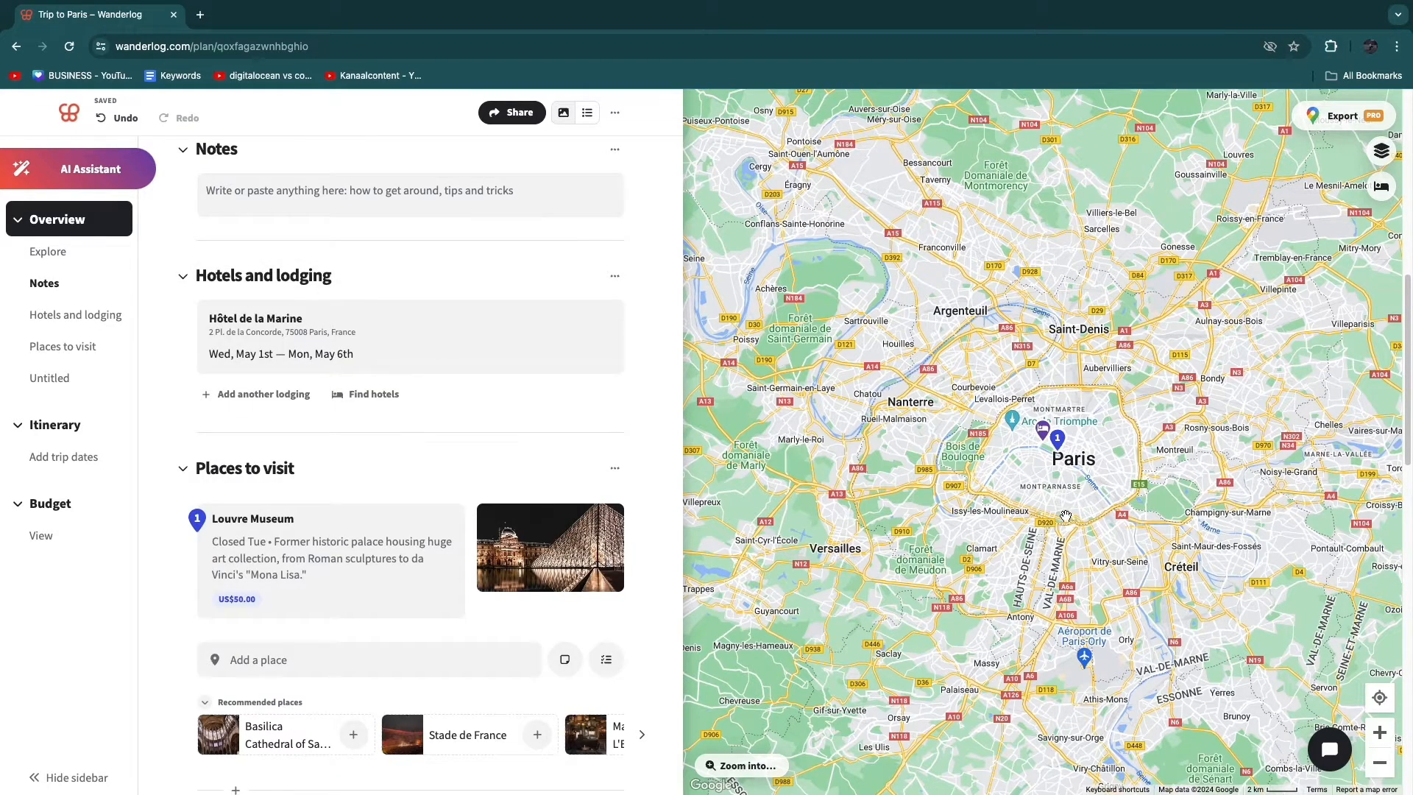
# - Add Hôtel de Ville in Marseille as another already booked lodging, with check-in on May 7 and check-out on May 10, 2024
pyautogui.scroll(-5, 990, 471)
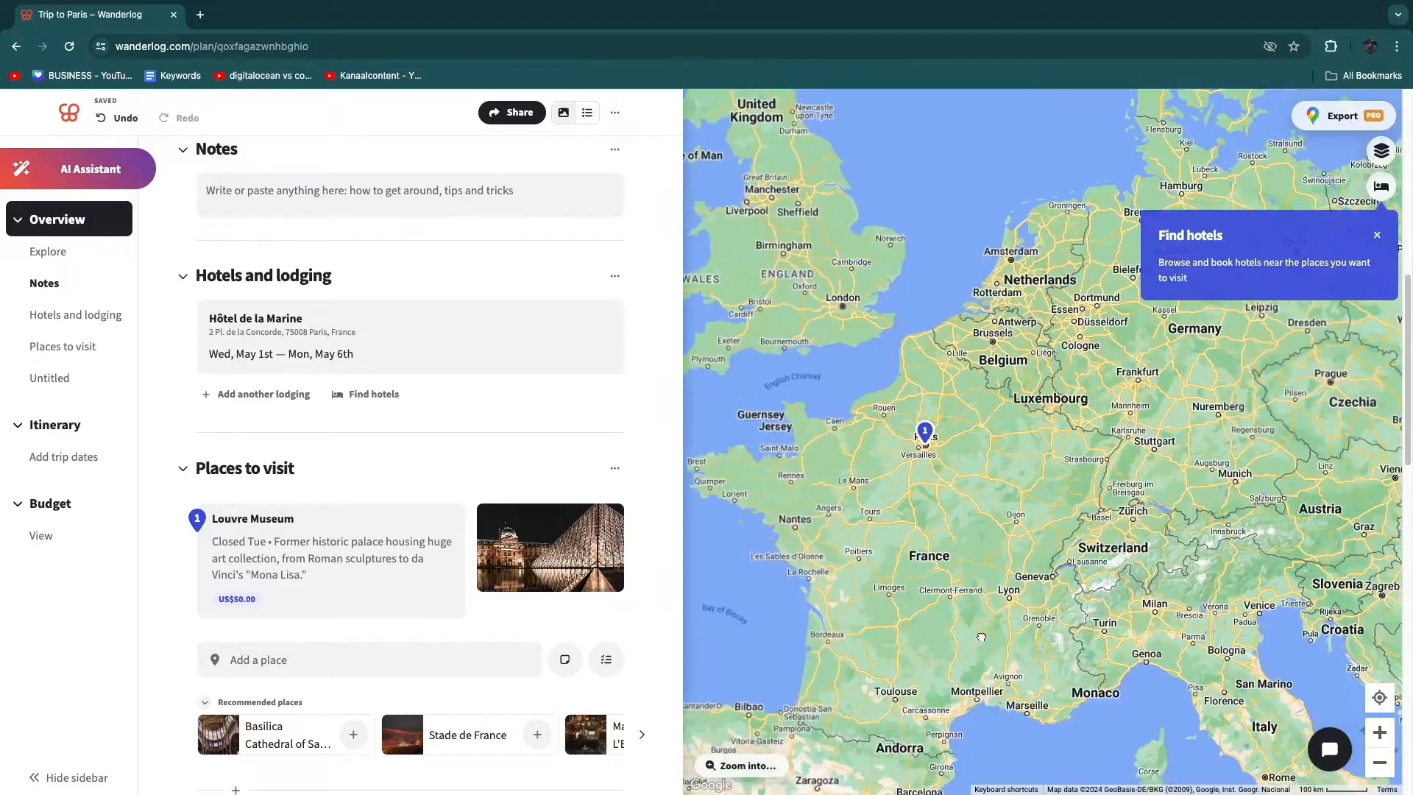
pyautogui.moveTo(981, 638); pyautogui.dragTo(932, 542)
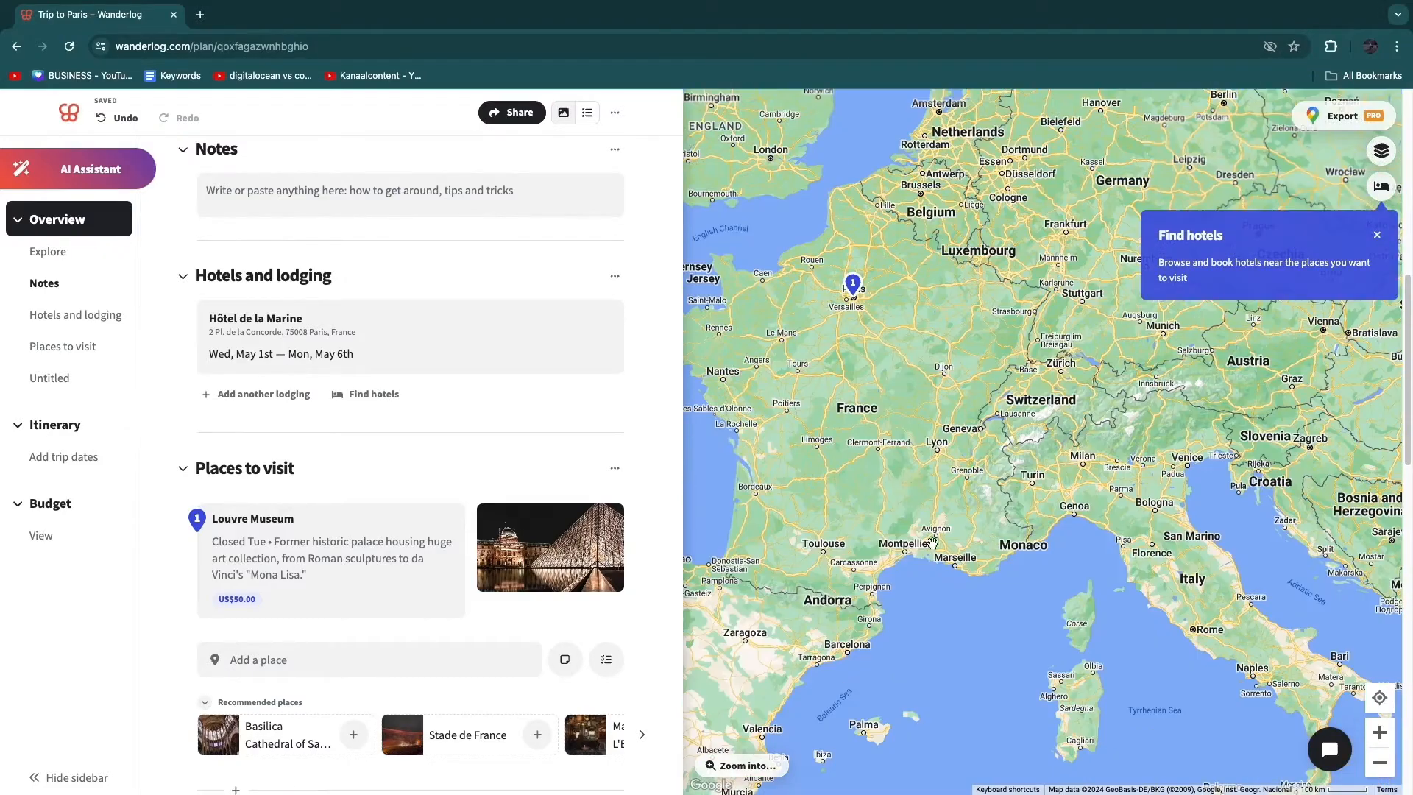
pyautogui.scroll(5, 932, 542)
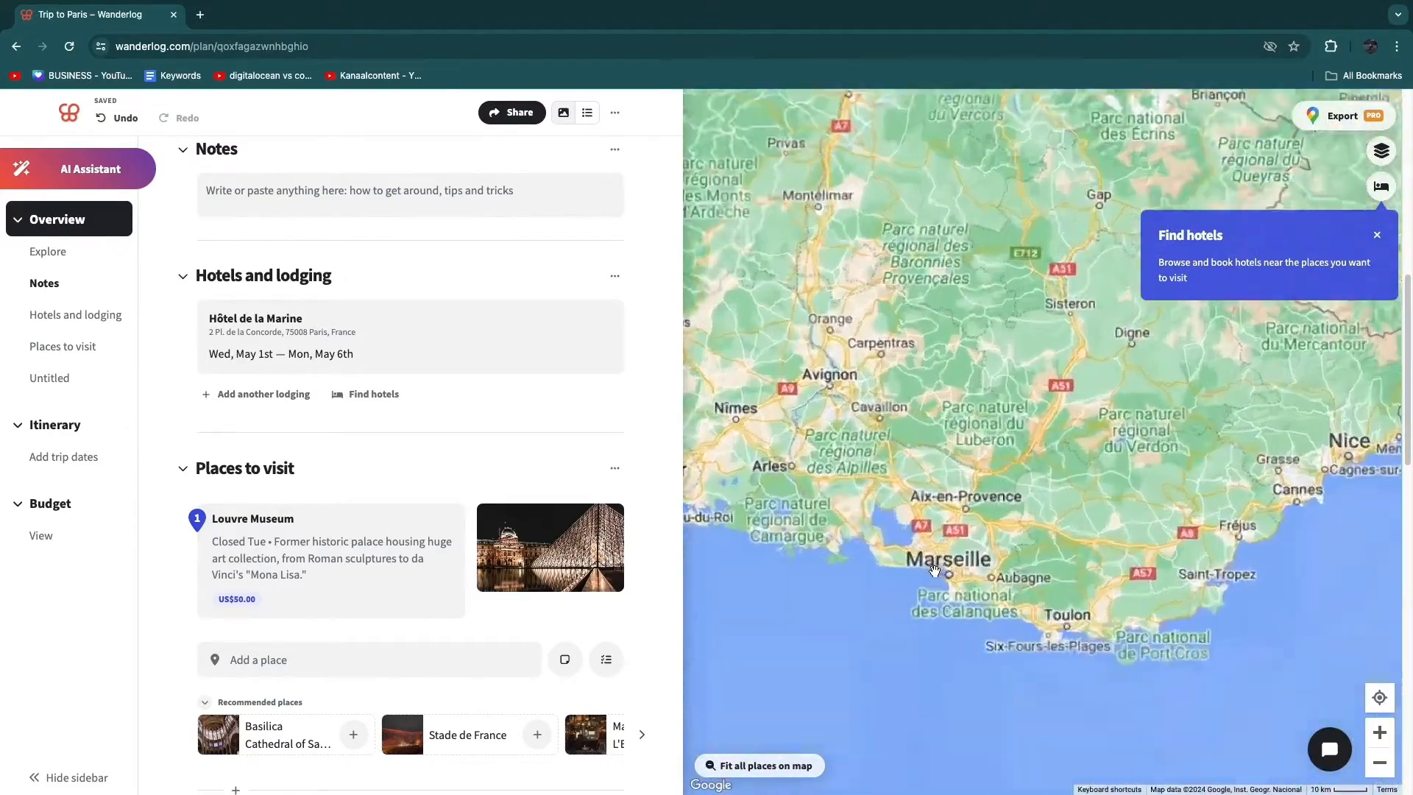
pyautogui.scroll(2, 935, 570)
pyautogui.click(251, 395)
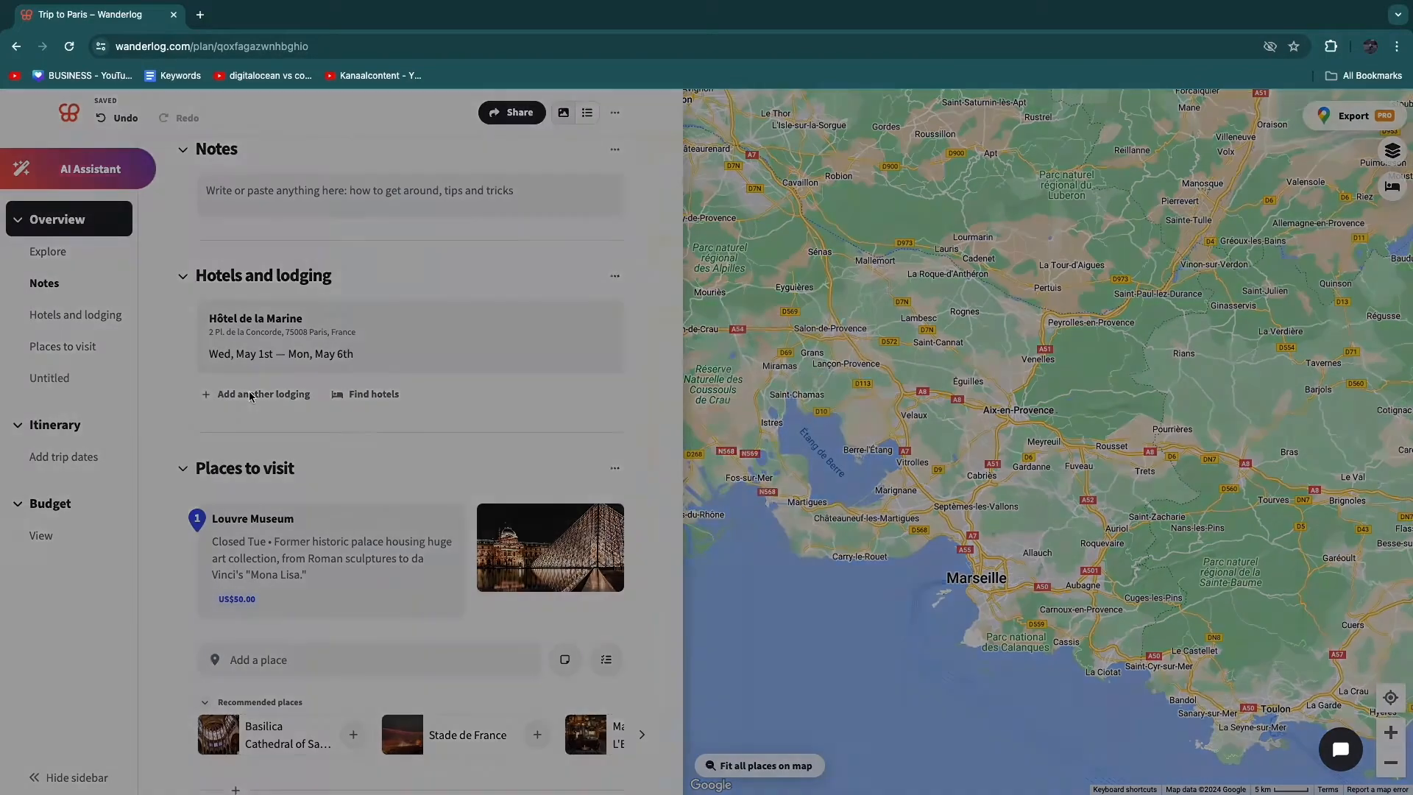
pyautogui.write('marseille hote')
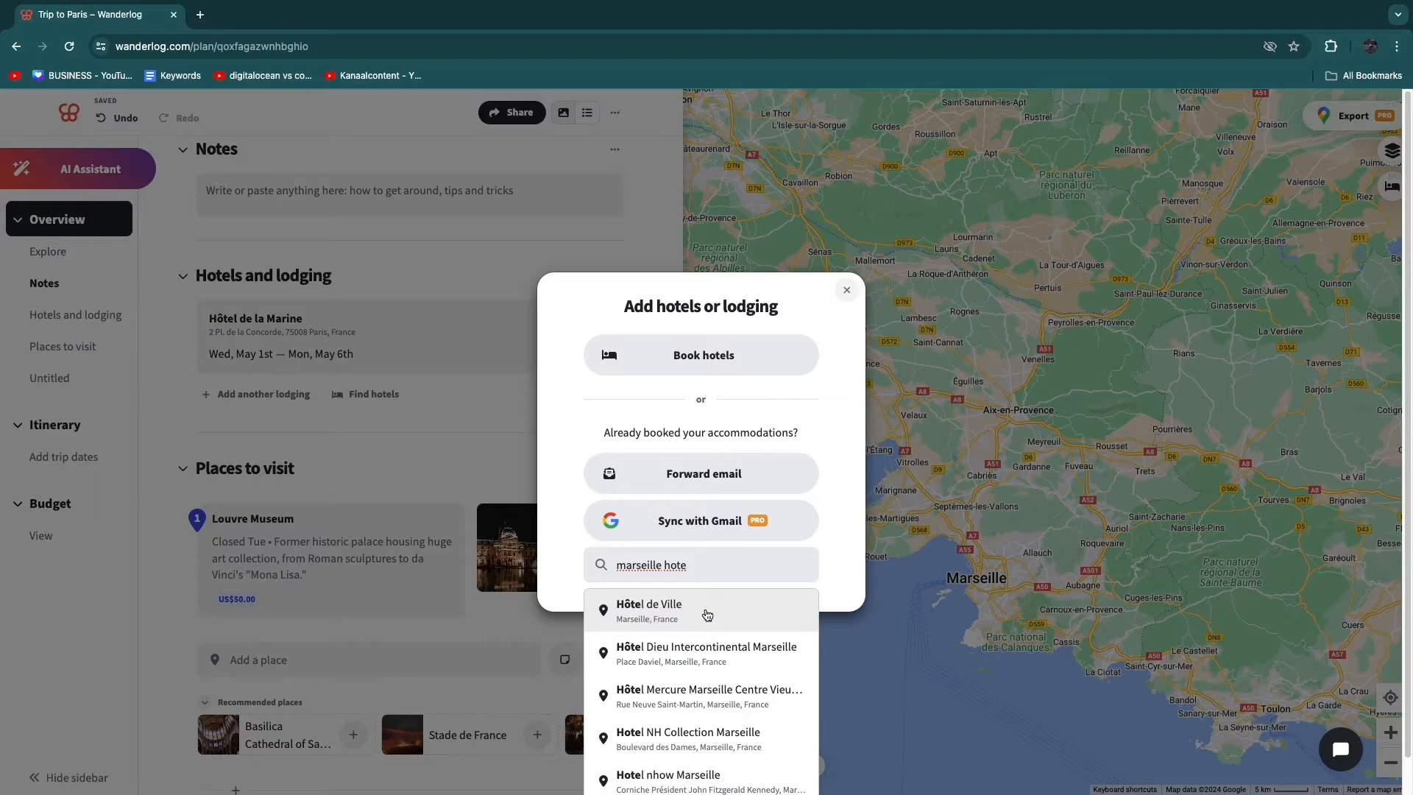
pyautogui.click(660, 612)
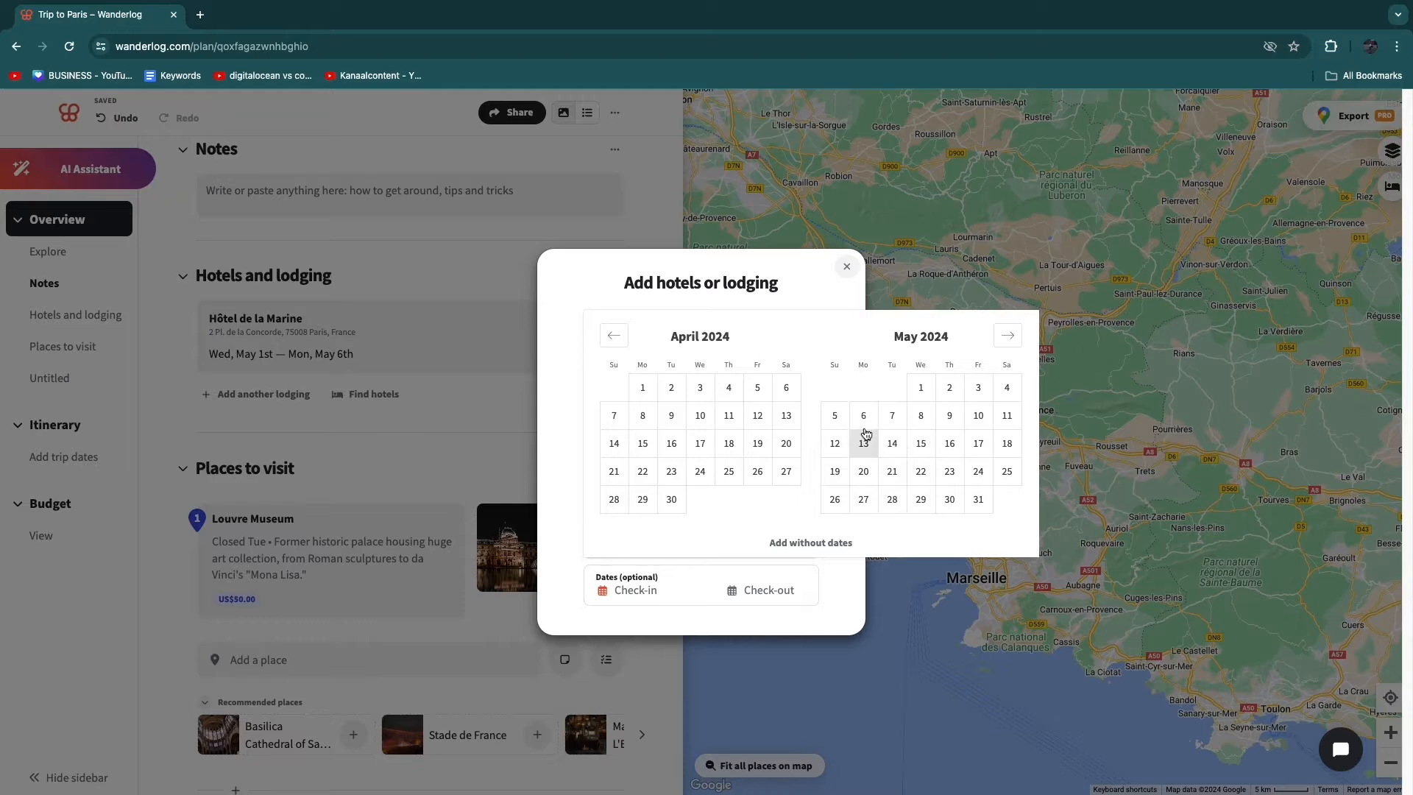
pyautogui.click(893, 418)
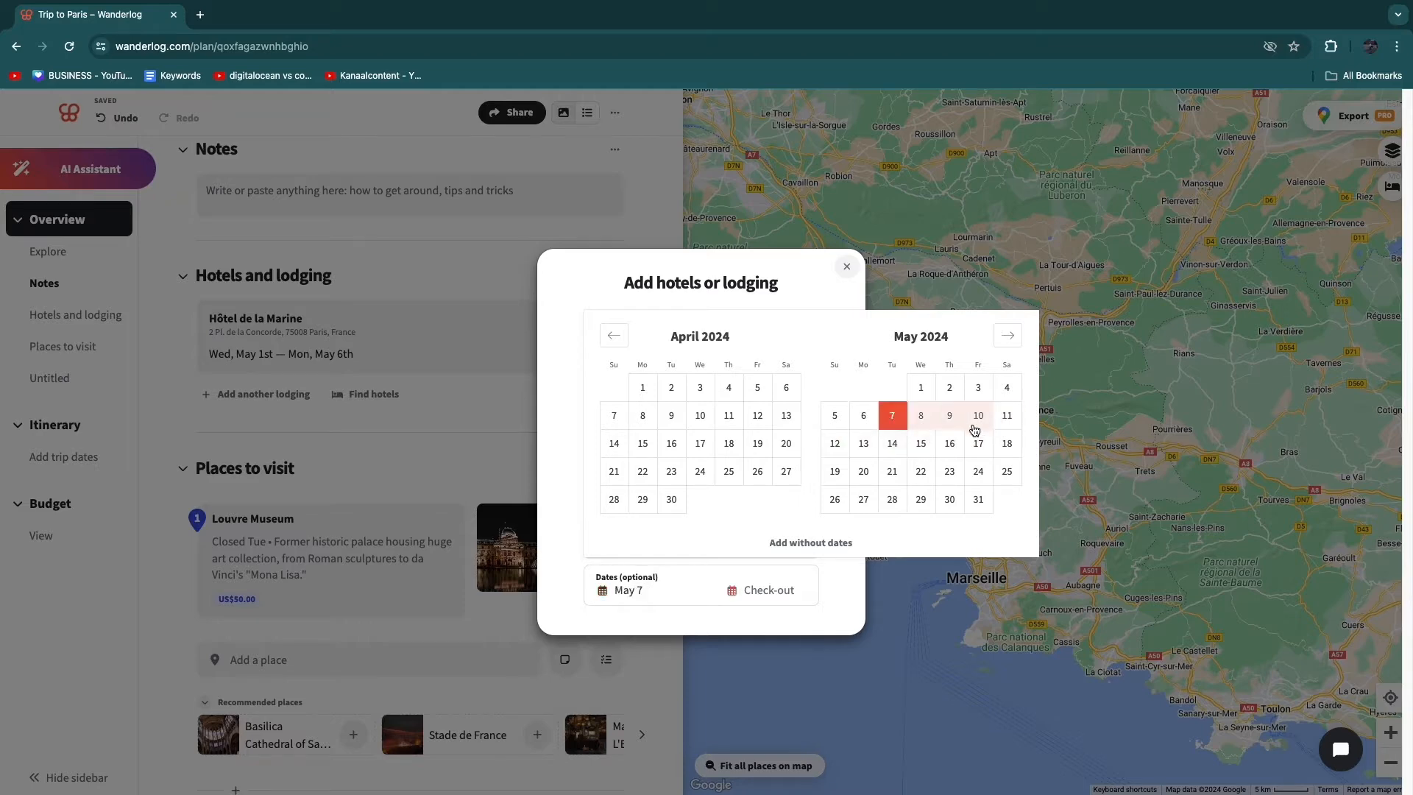
pyautogui.click(978, 417)
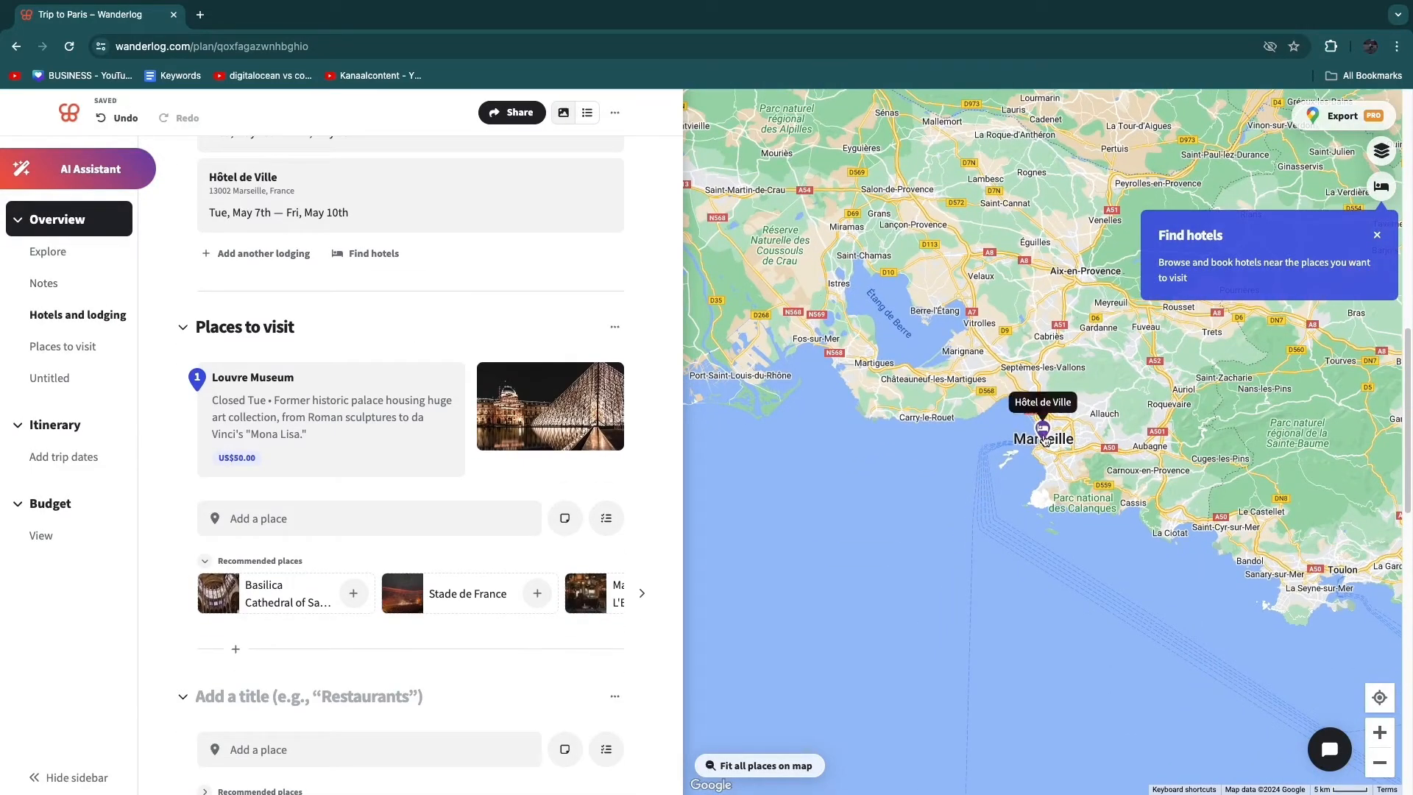
# - Examine the trip's pins on the map from Marseille to Paris, including Tuileries Garden, and dismiss the tip about inviting tripmates
pyautogui.scroll(-5, 1045, 439)
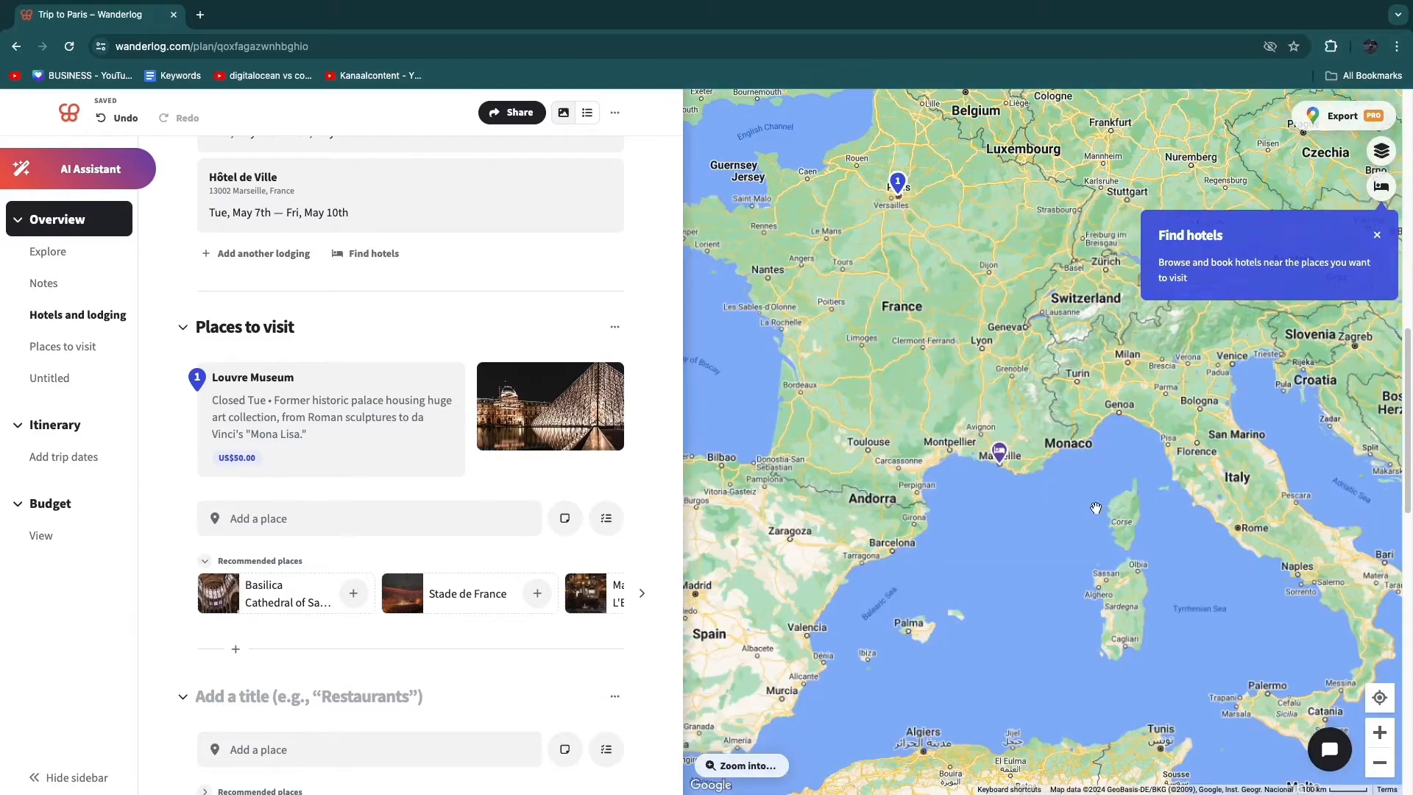
pyautogui.moveTo(1097, 508); pyautogui.dragTo(1069, 586)
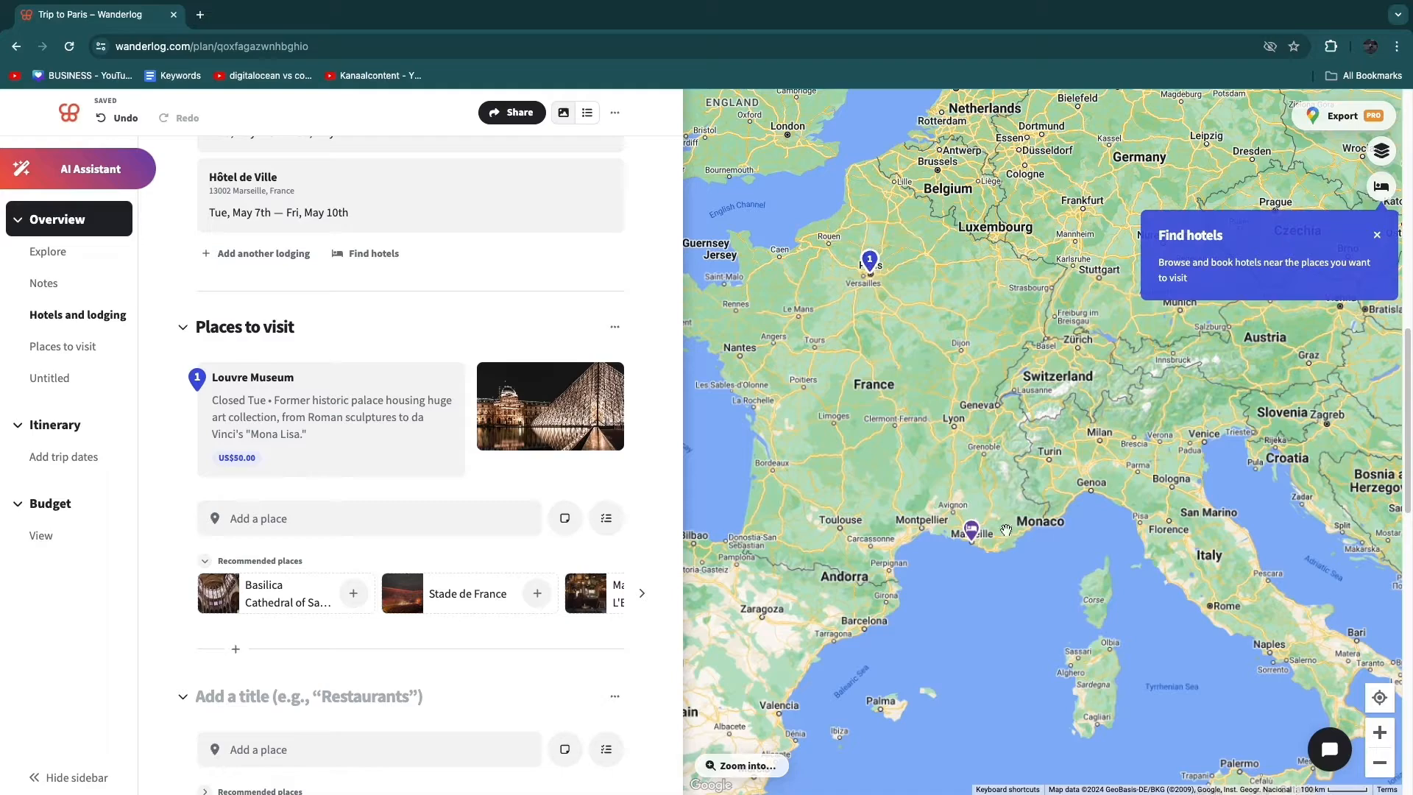
pyautogui.scroll(2, 854, 359)
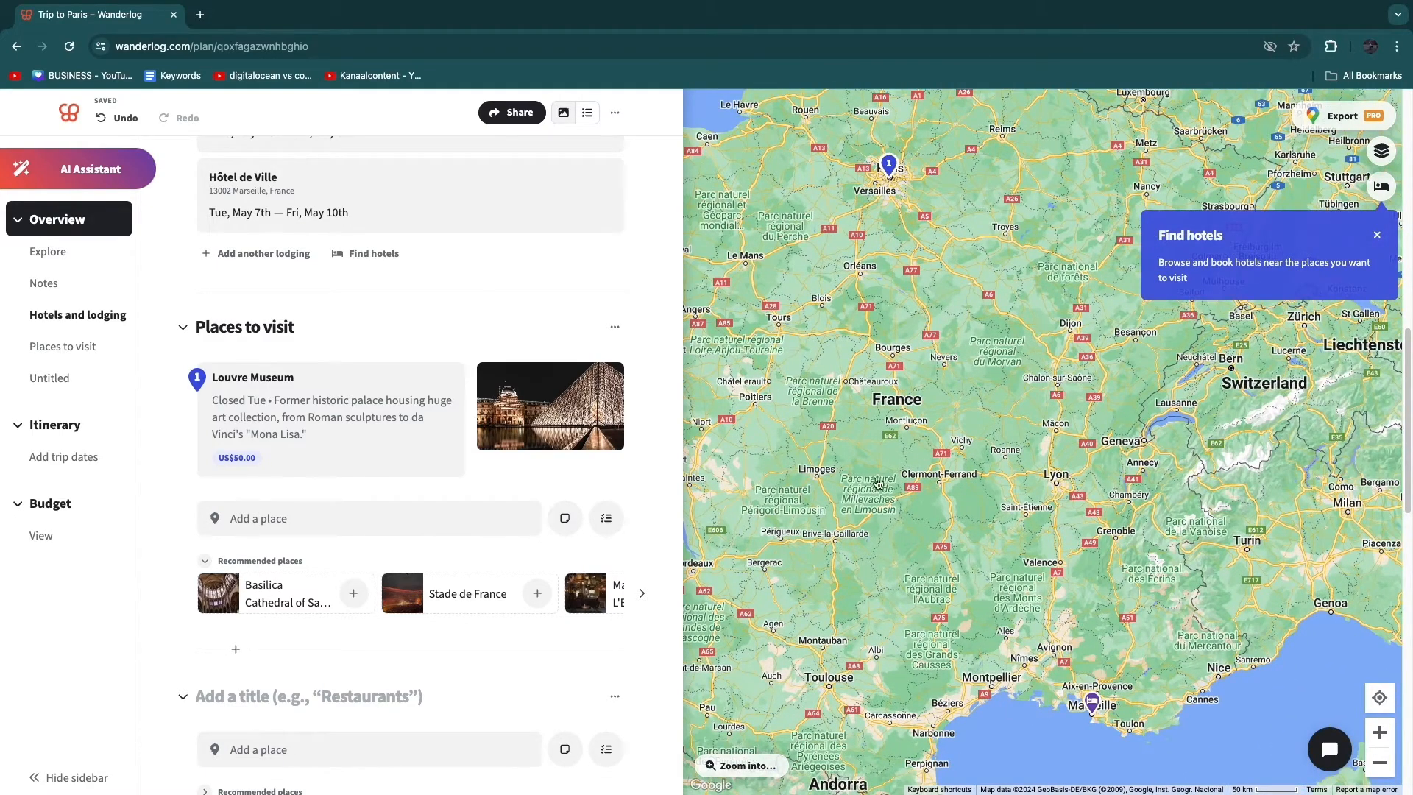
pyautogui.moveTo(883, 313); pyautogui.dragTo(847, 466)
pyautogui.scroll(5, 883, 196)
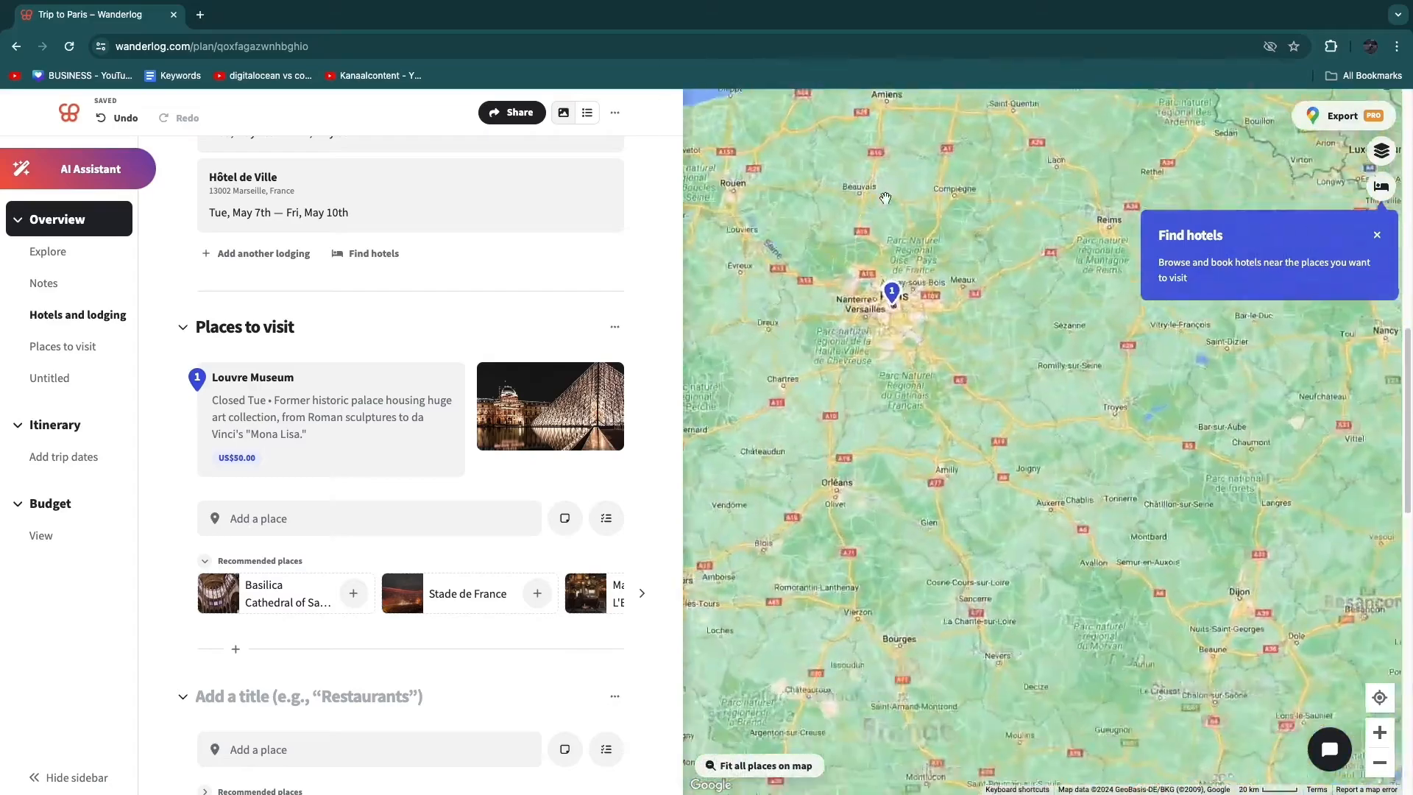
pyautogui.scroll(5, 951, 396)
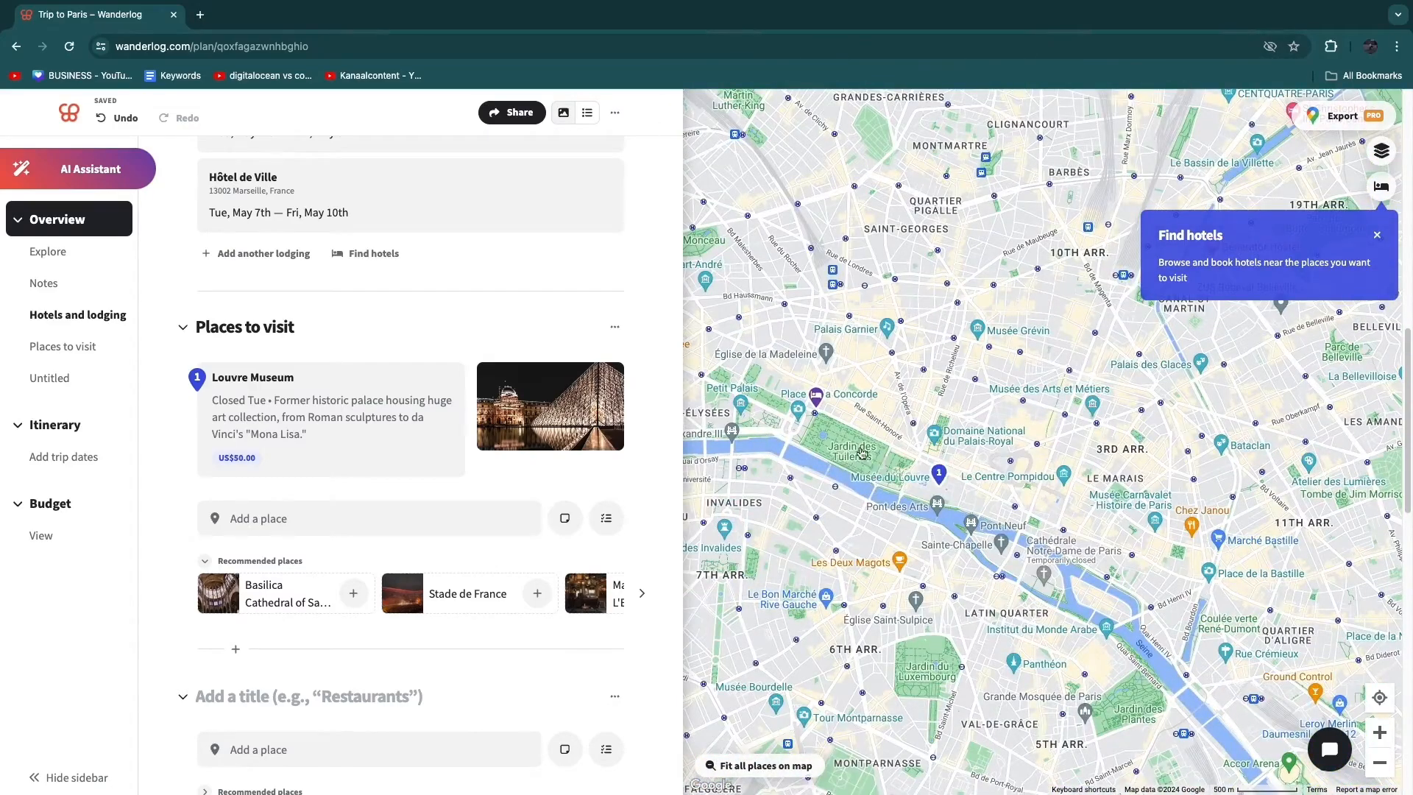
pyautogui.scroll(2, 839, 452)
pyautogui.click(854, 455)
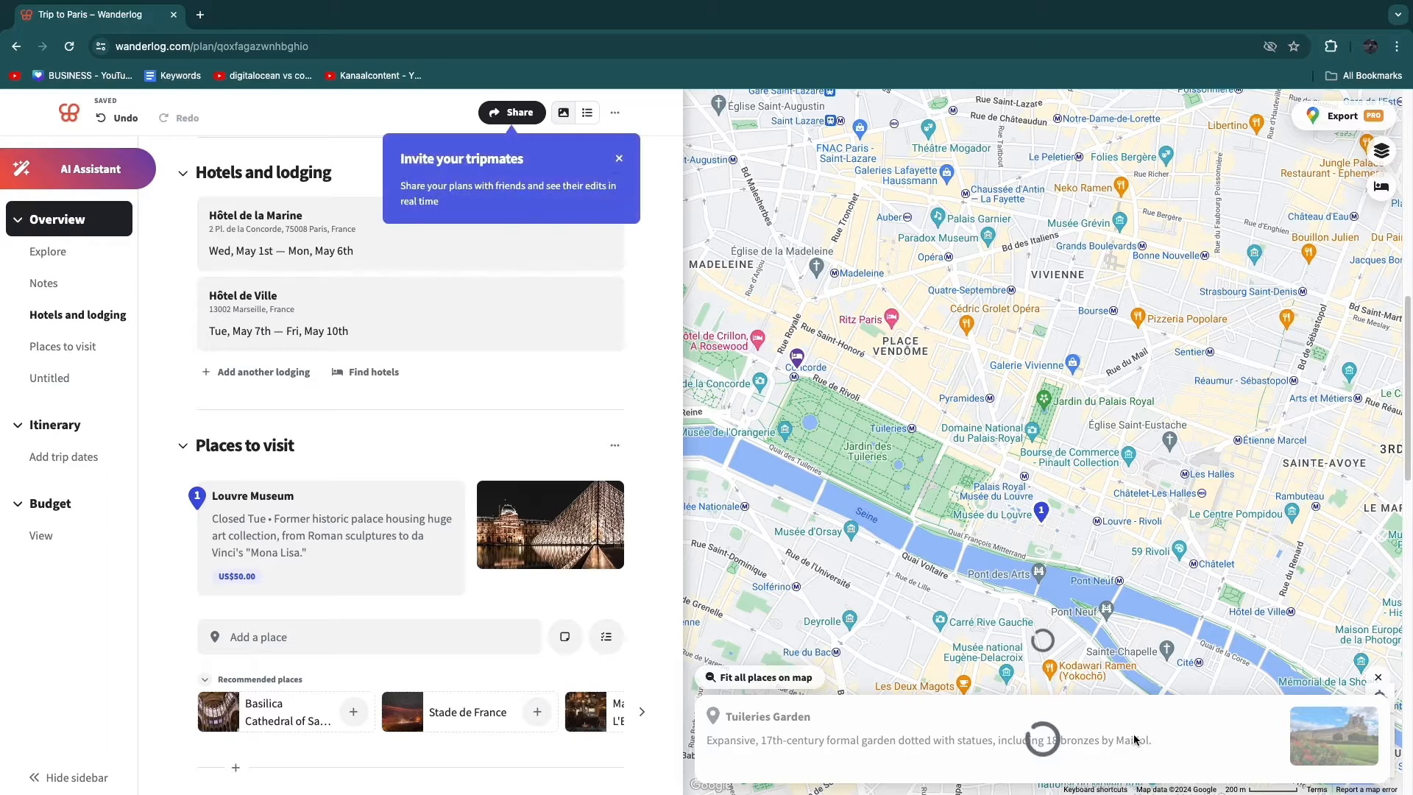
pyautogui.click(622, 167)
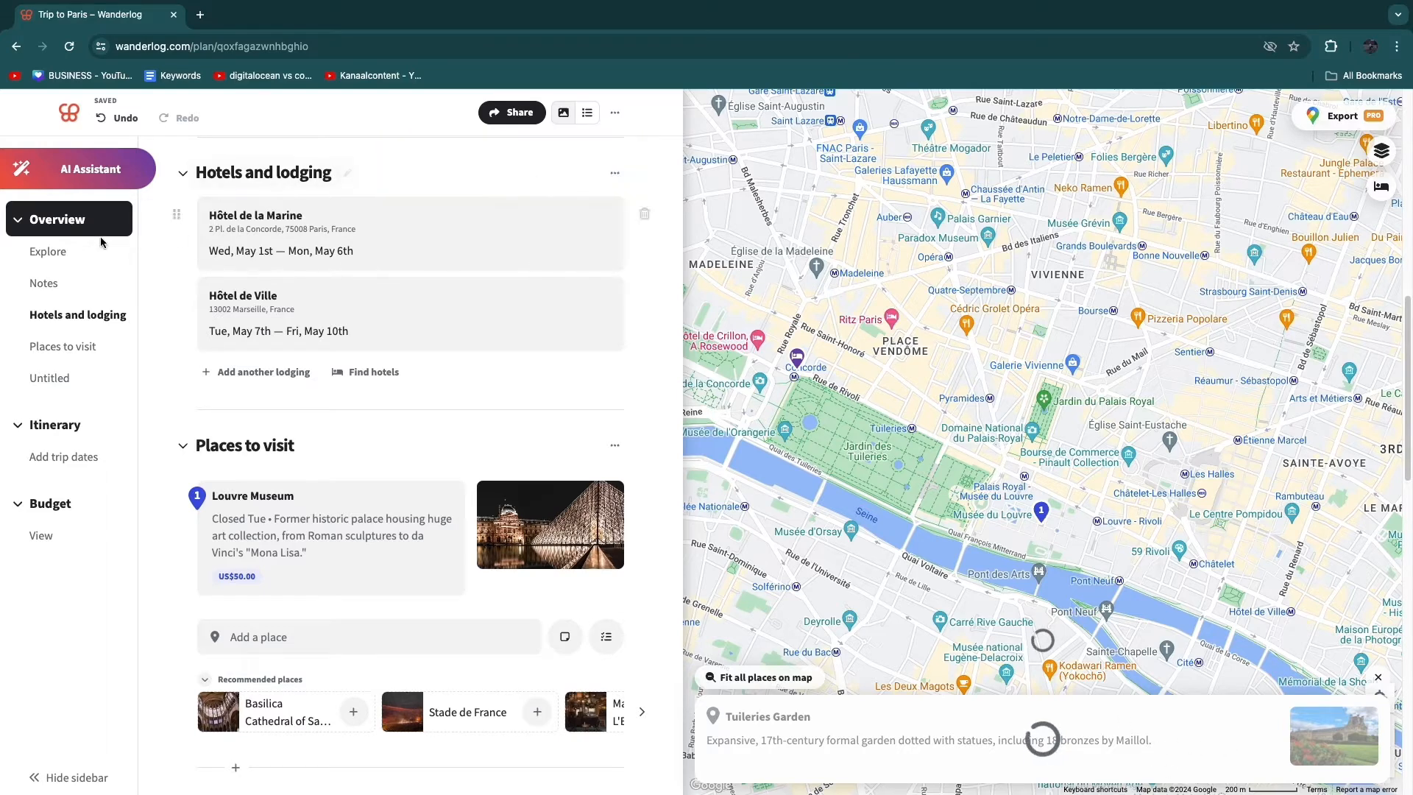
# - Add the restaurant Miznon to the trip from the Best restaurants in Paris guide and return to the trip plan
pyautogui.click(38, 257)
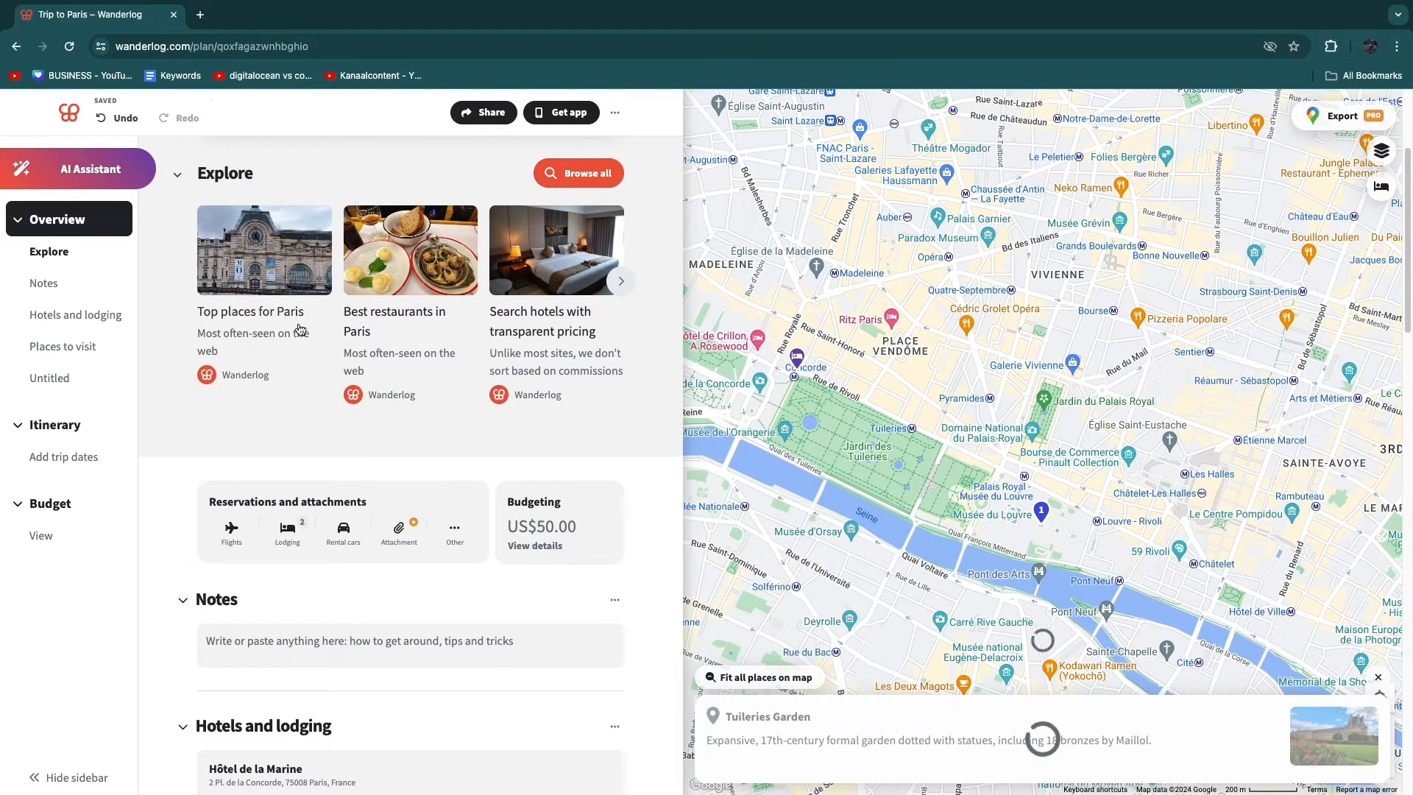
pyautogui.click(388, 280)
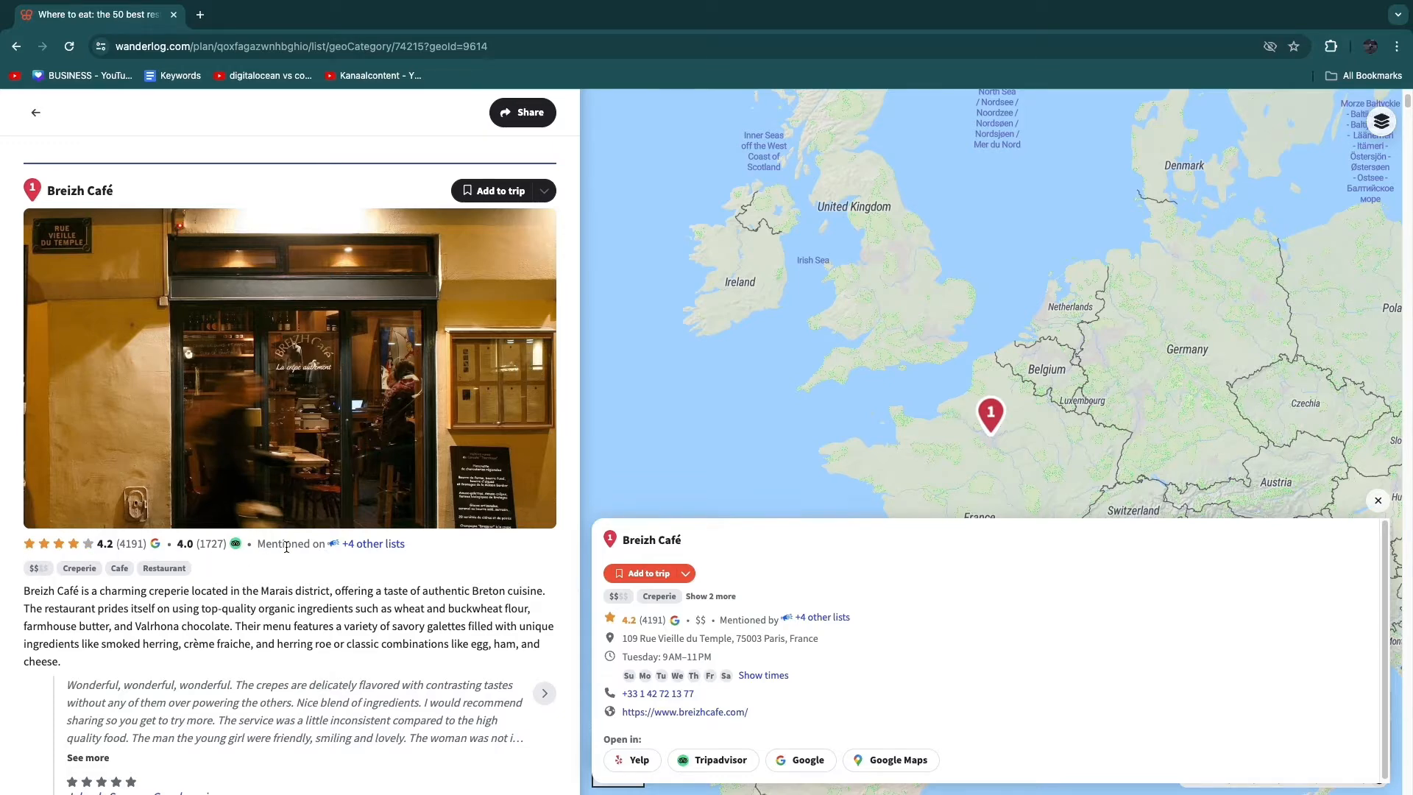
pyautogui.scroll(-5, 280, 549)
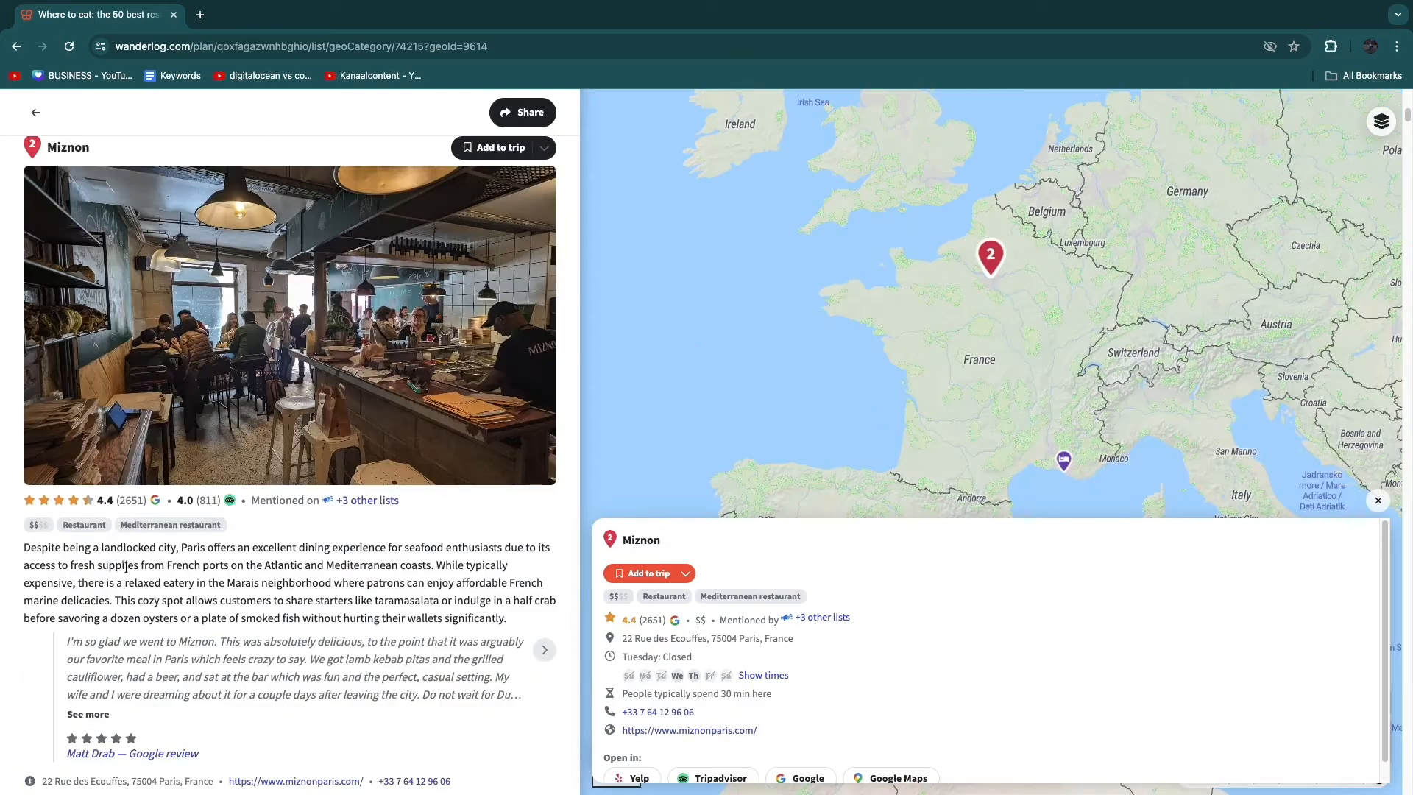
pyautogui.moveTo(263, 233)
pyautogui.click(487, 148)
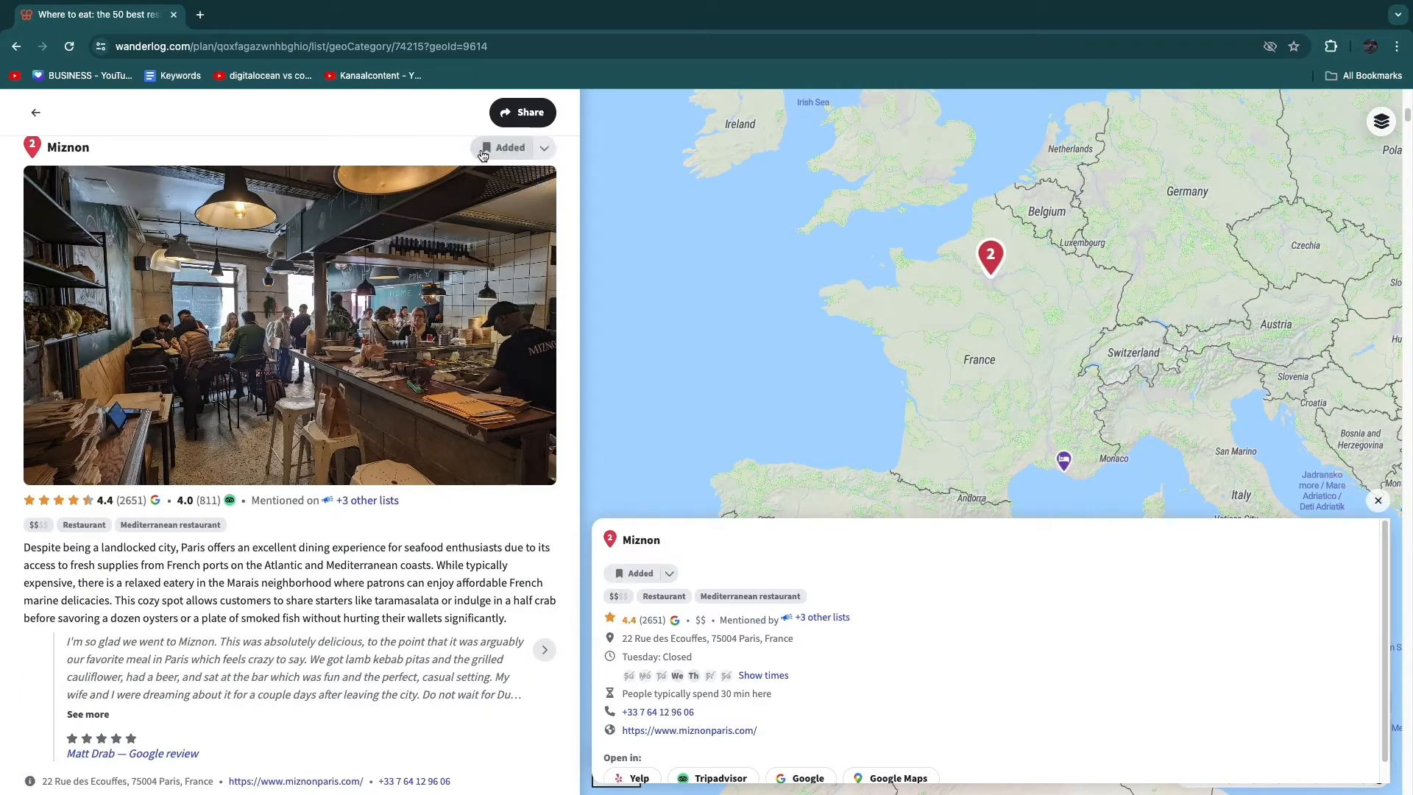
pyautogui.scroll(10, 515, 368)
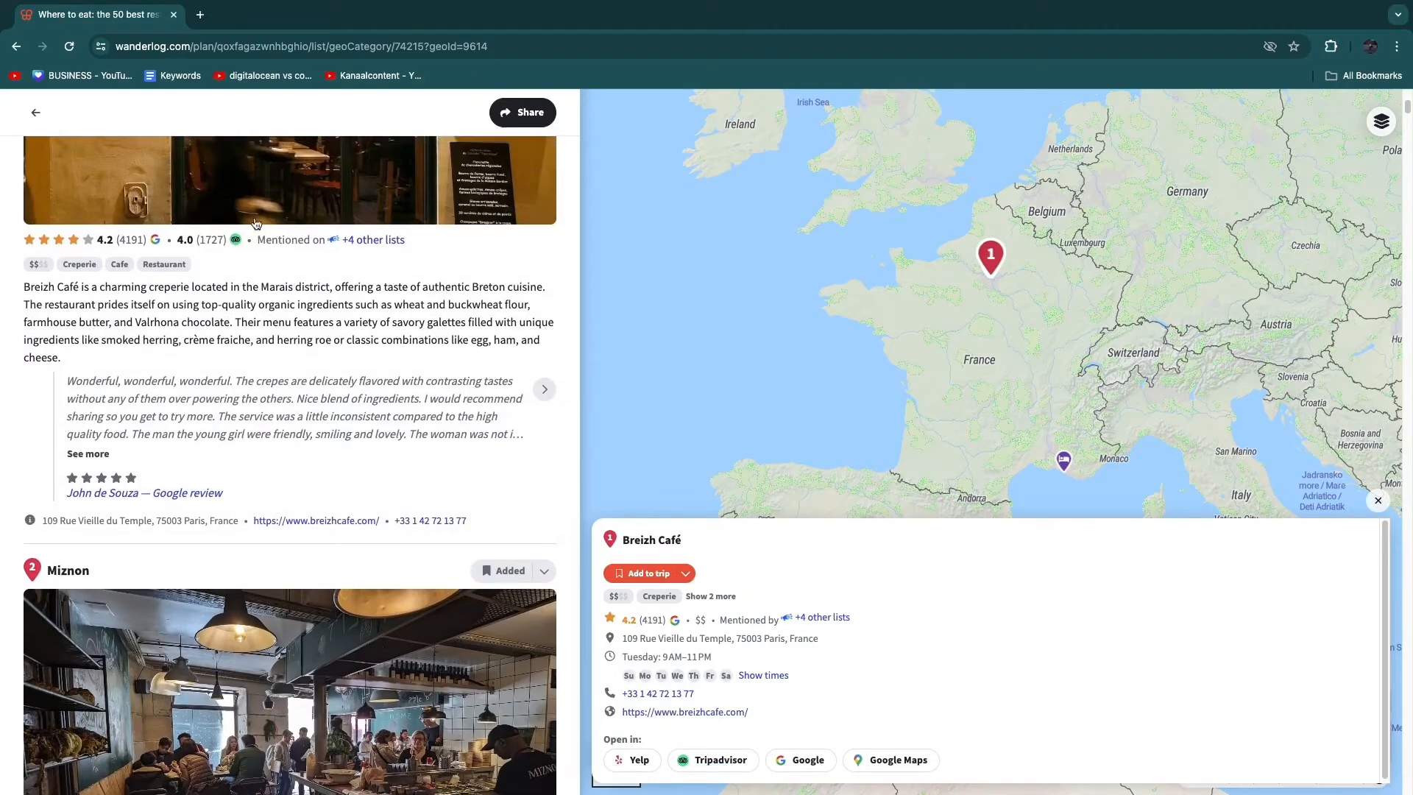
pyautogui.click(37, 117)
pyautogui.scroll(5, 324, 368)
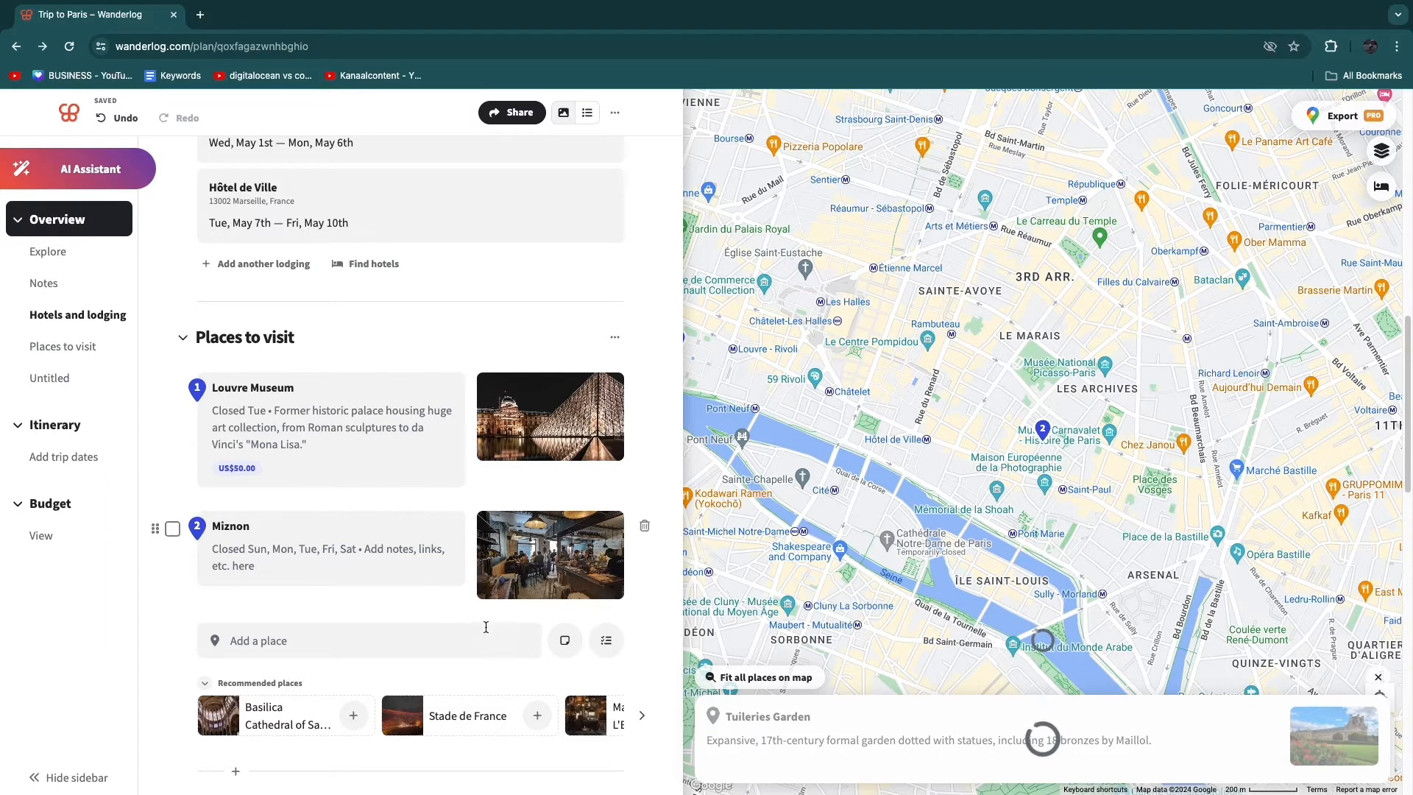
# - Add Stade de France and the Air and Space Museum from the recommended places to the Places to visit list
pyautogui.scroll(-2, 633, 545)
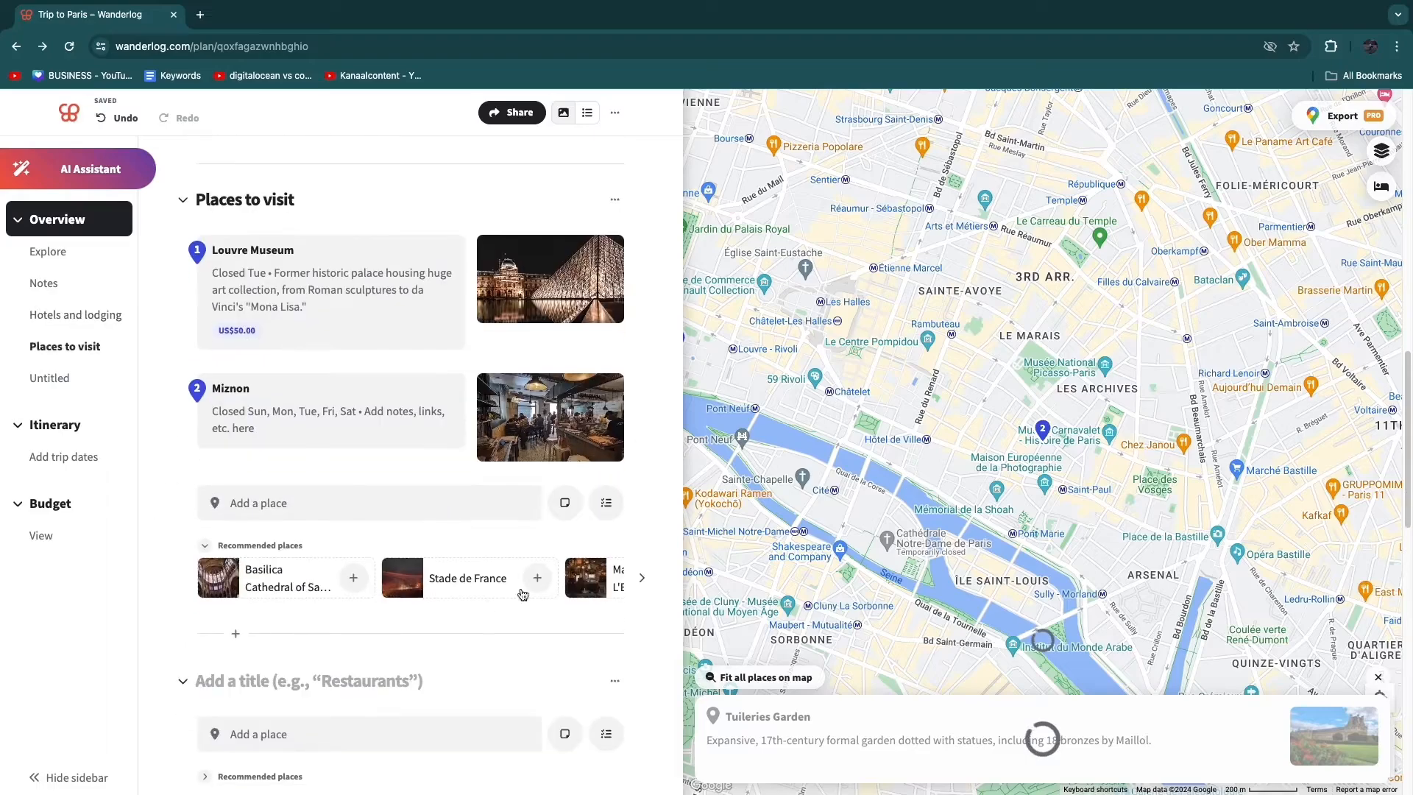
pyautogui.click(537, 579)
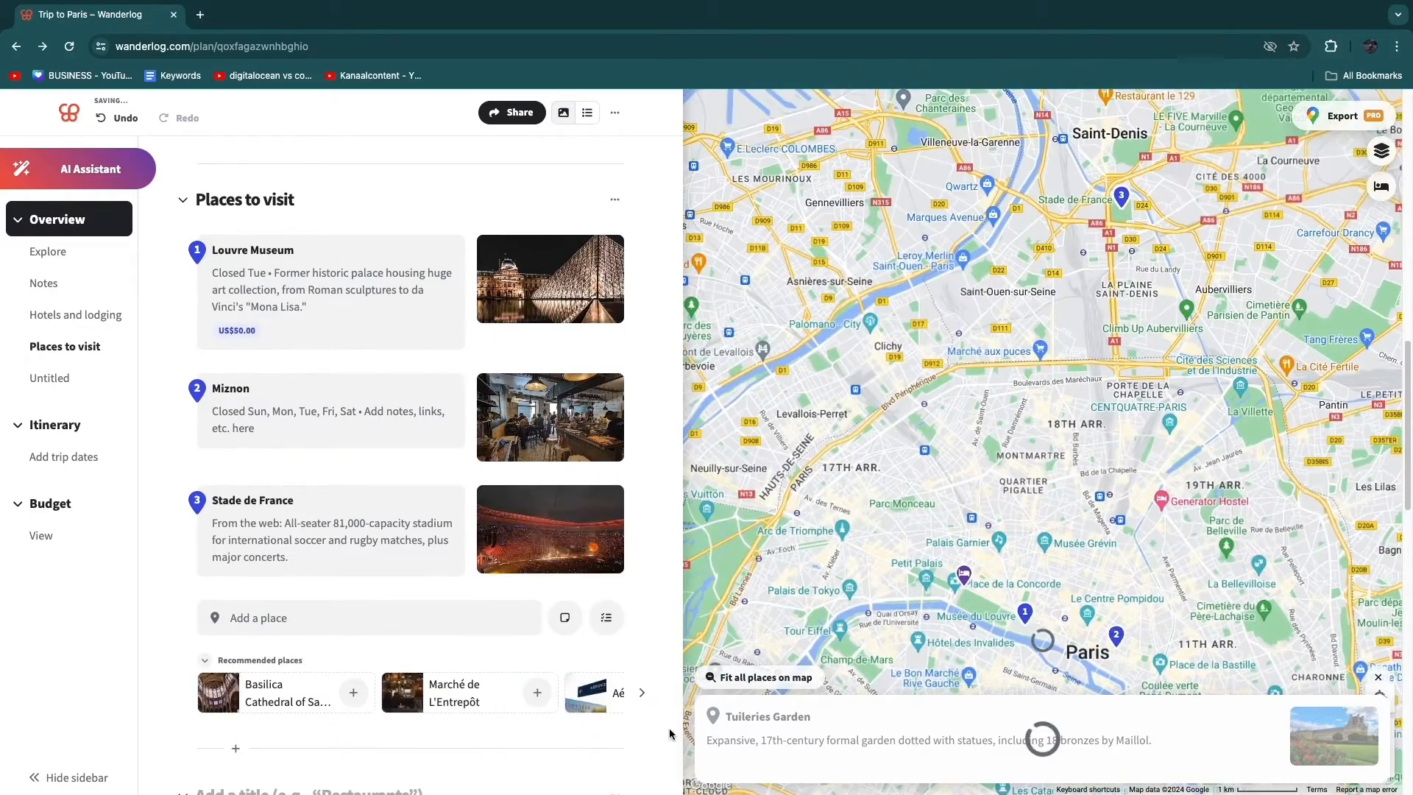
pyautogui.click(642, 693)
pyautogui.click(582, 692)
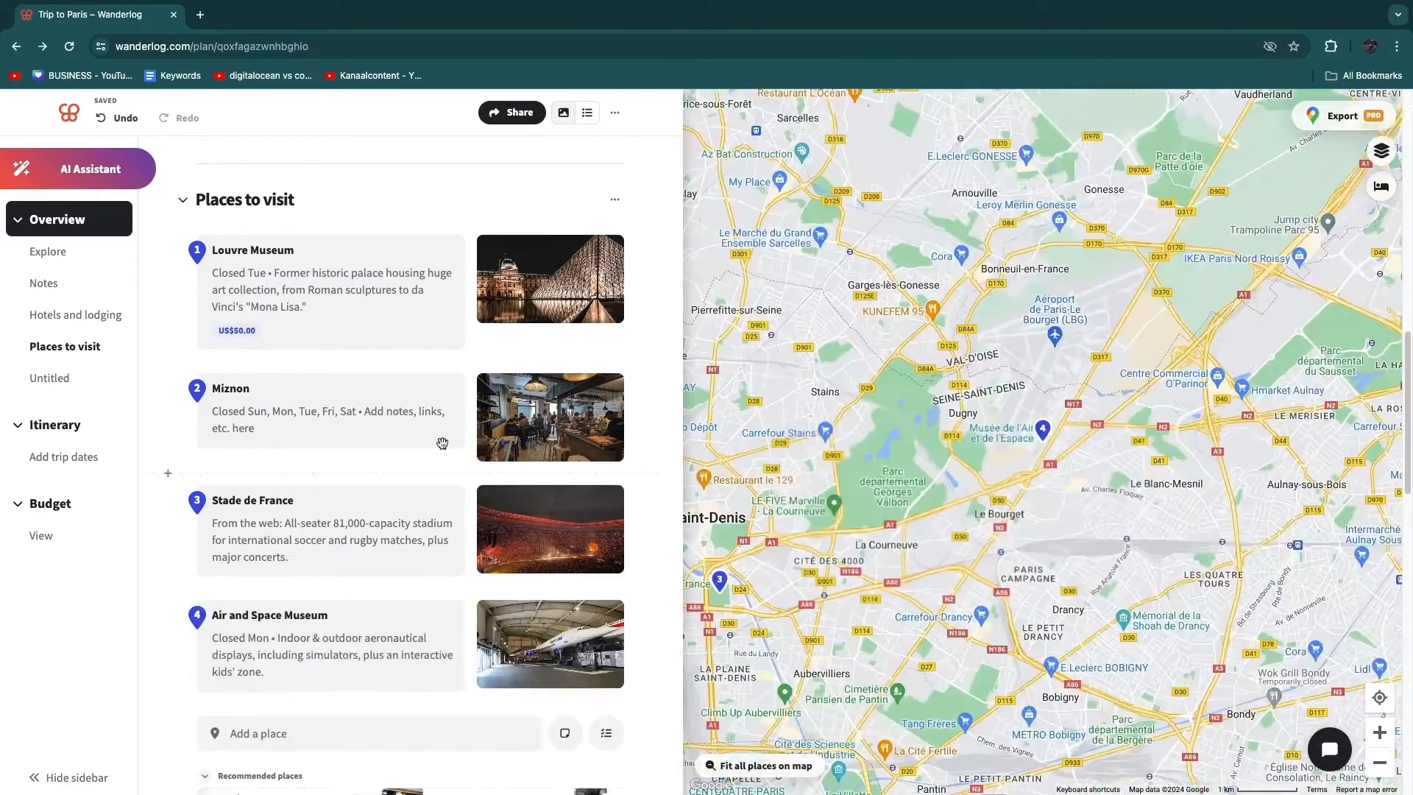
# - Set the itinerary's trip dates from May 1 to May 6, 2024
pyautogui.scroll(-5, 838, 429)
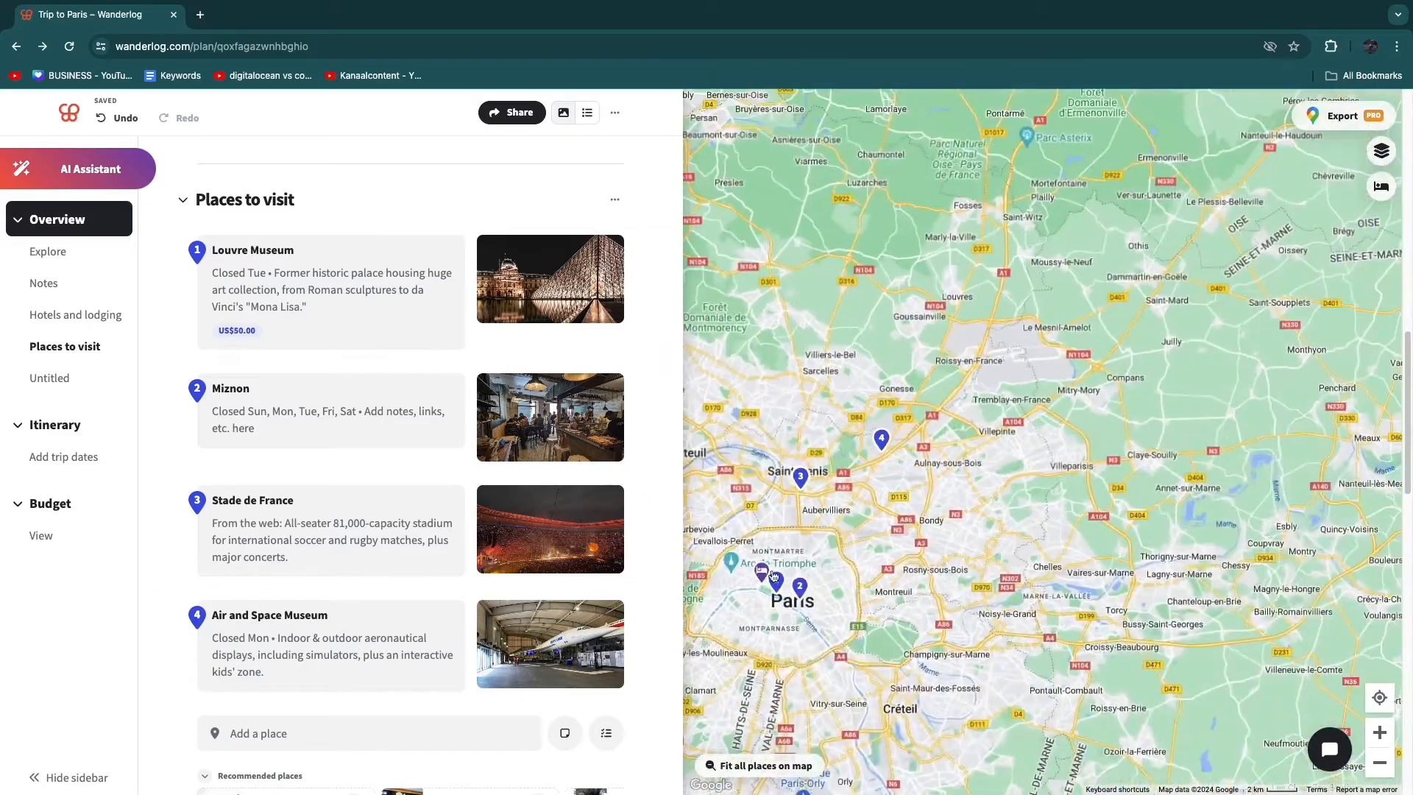
pyautogui.scroll(-7, 179, 466)
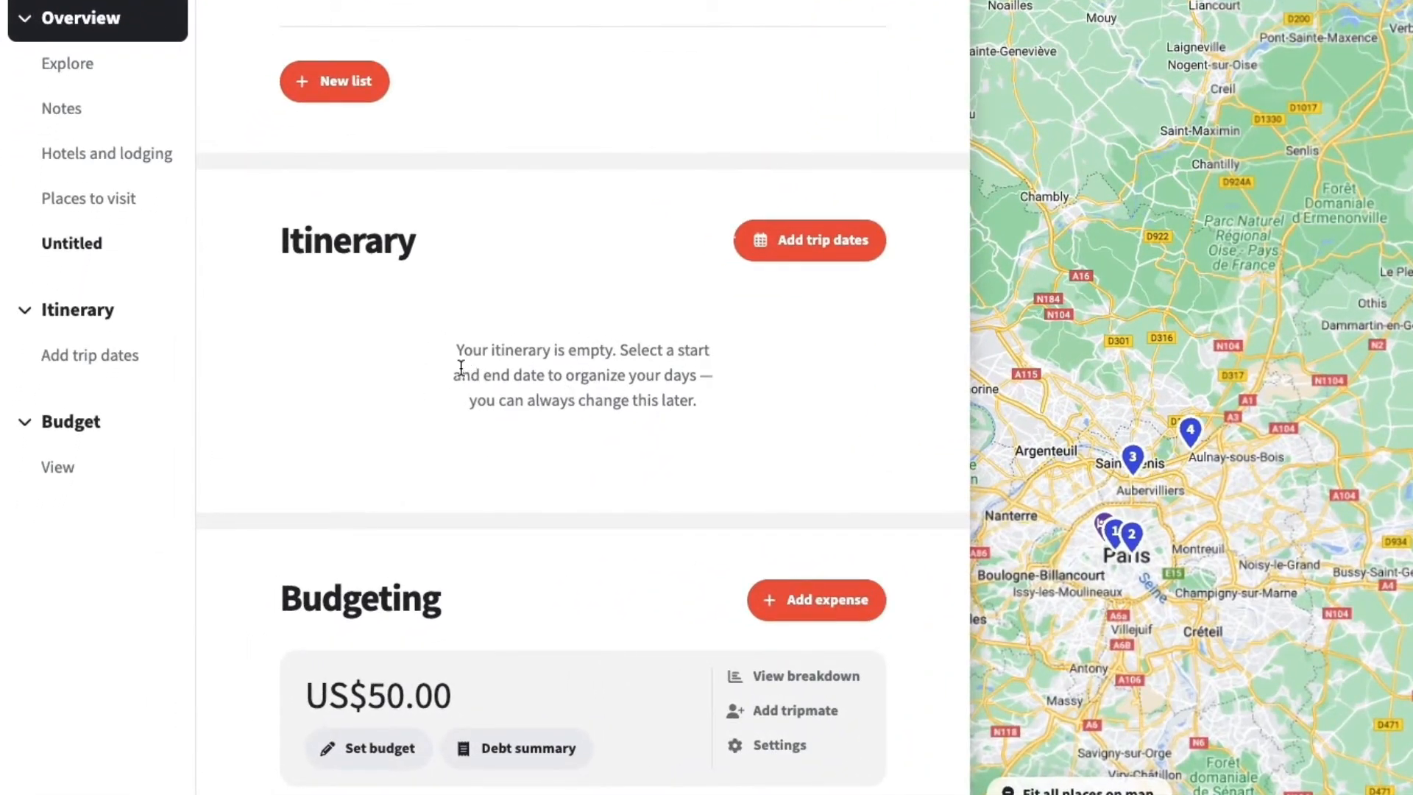
pyautogui.moveTo(461, 365); pyautogui.dragTo(788, 432)
pyautogui.click(695, 477)
pyautogui.click(872, 252)
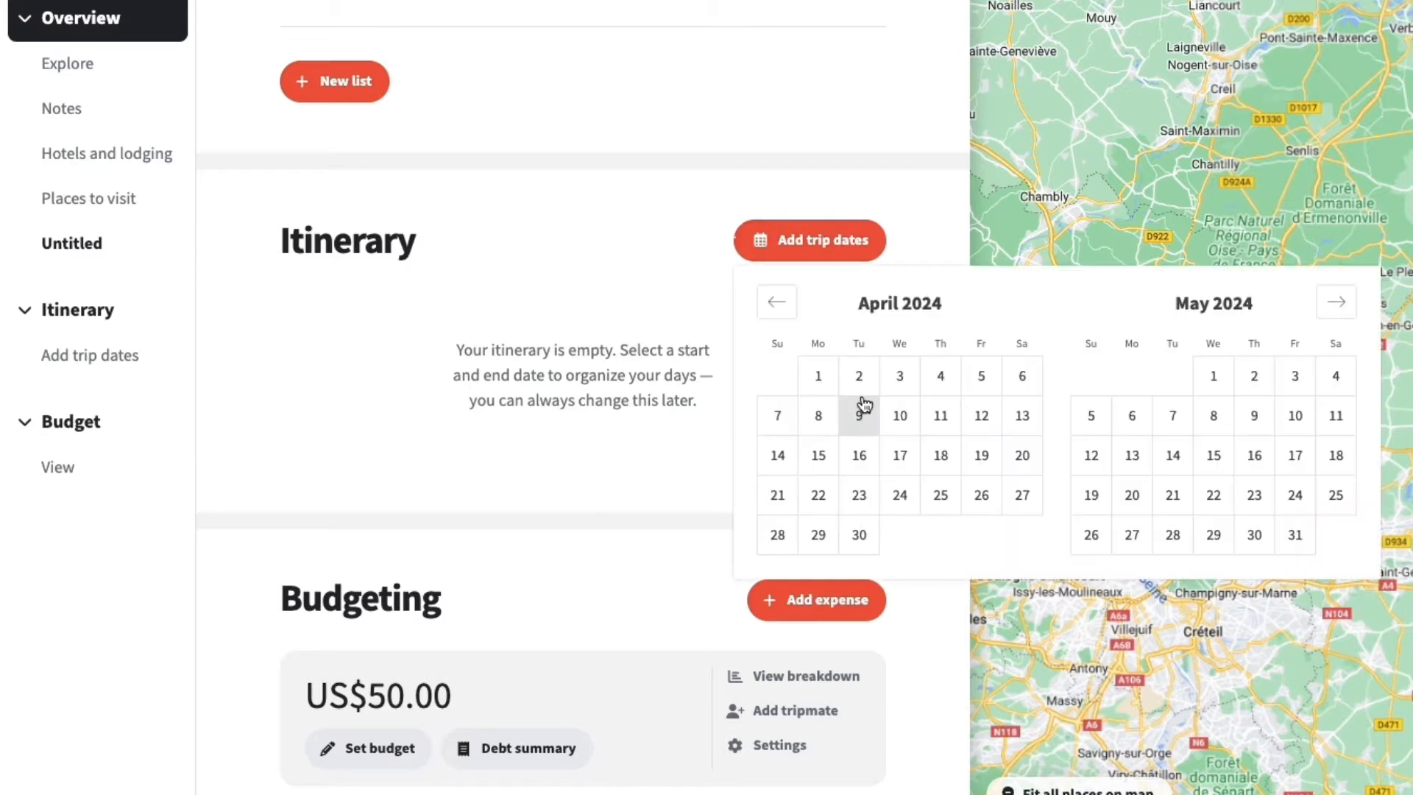
pyautogui.click(1215, 381)
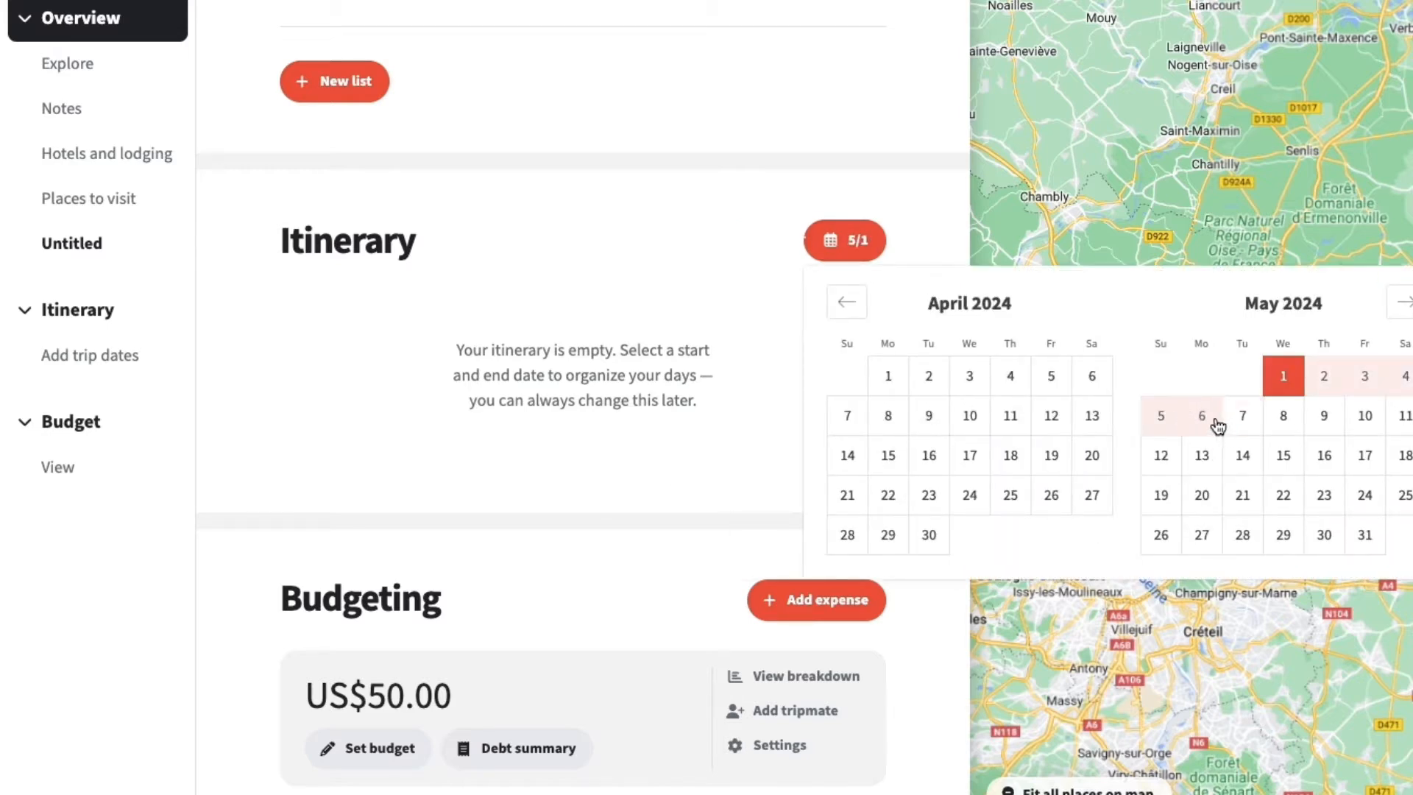
pyautogui.click(1211, 414)
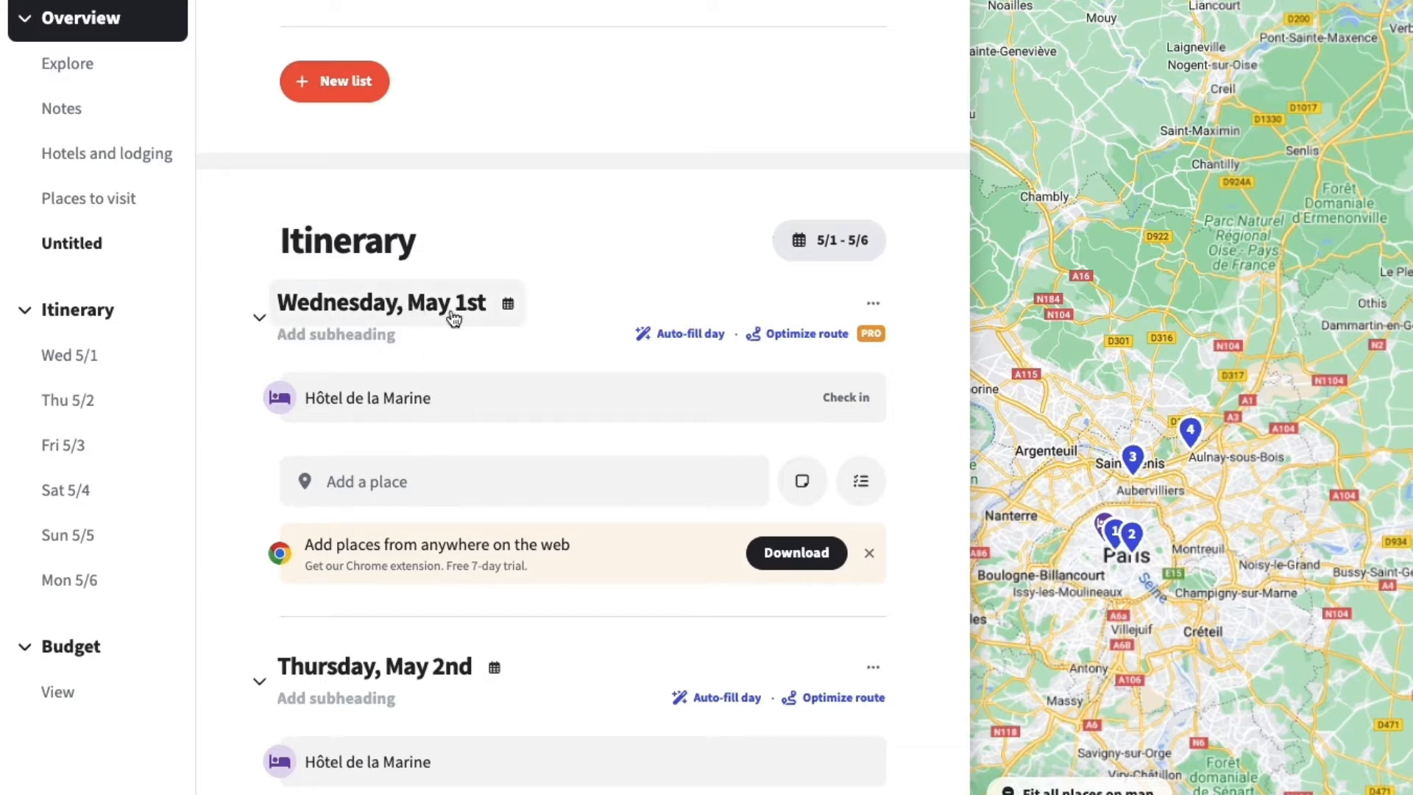
# - Look through the itinerary's days and open the place suggestions for Wednesday, May 1st
pyautogui.scroll(-1, 373, 483)
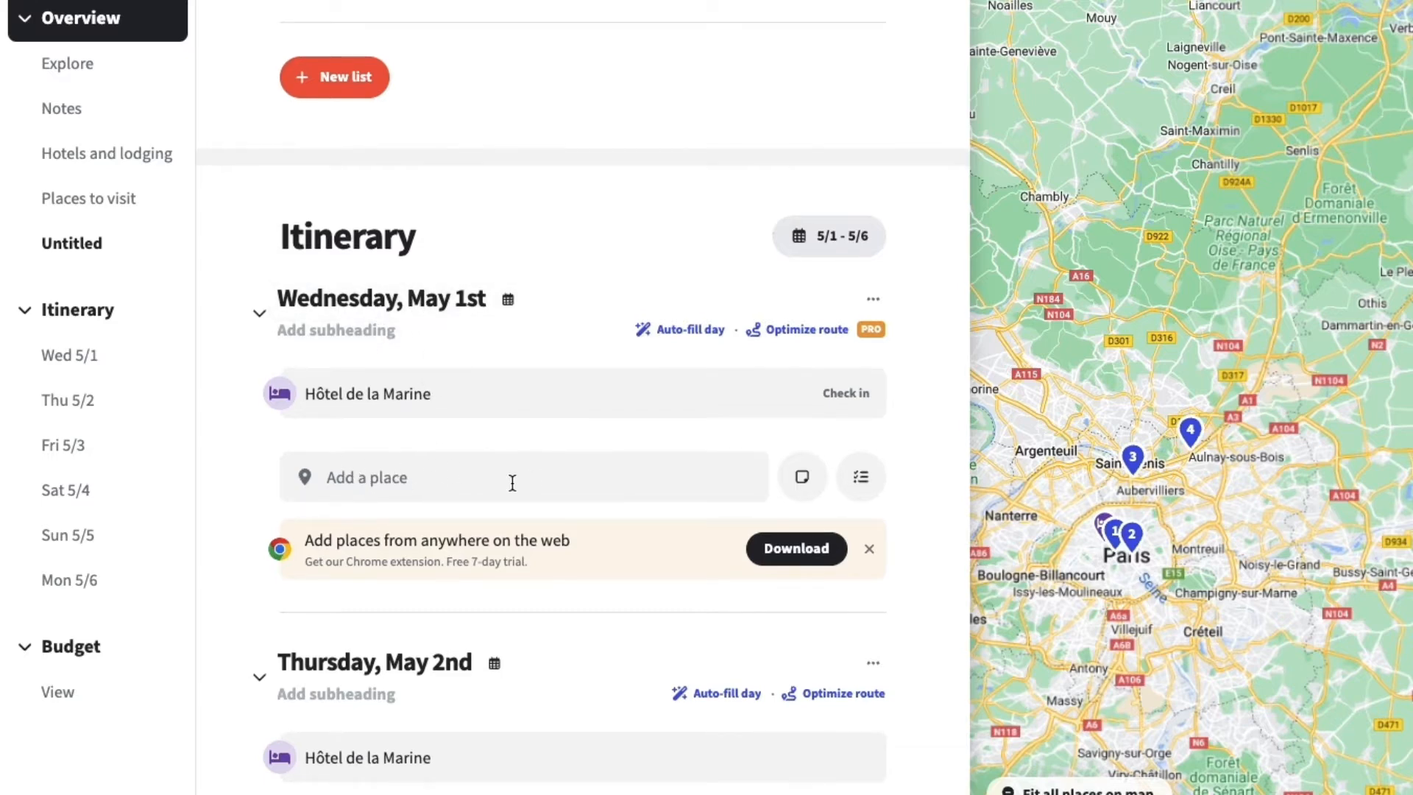
pyautogui.scroll(-5, 366, 471)
pyautogui.click(384, 156)
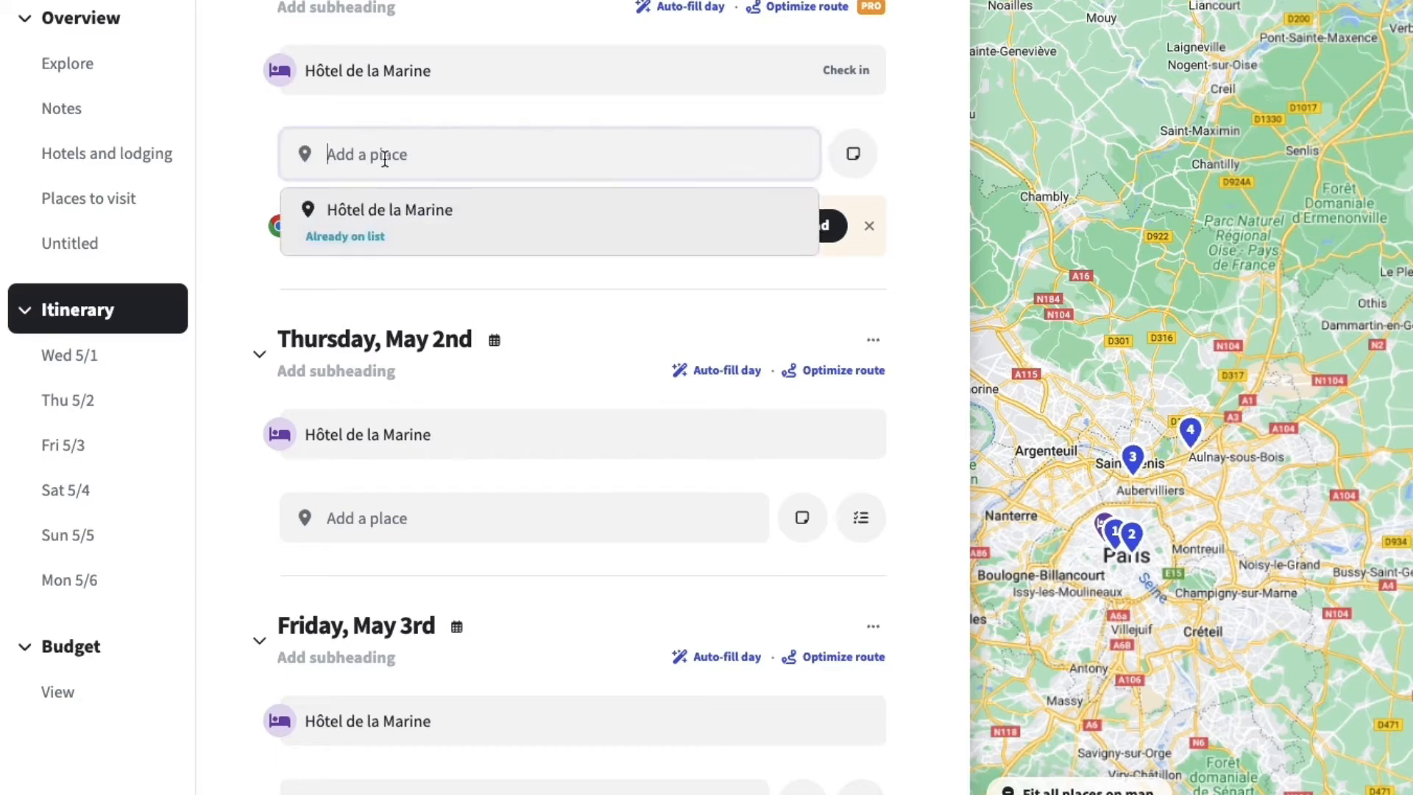
pyautogui.scroll(-10, 614, 571)
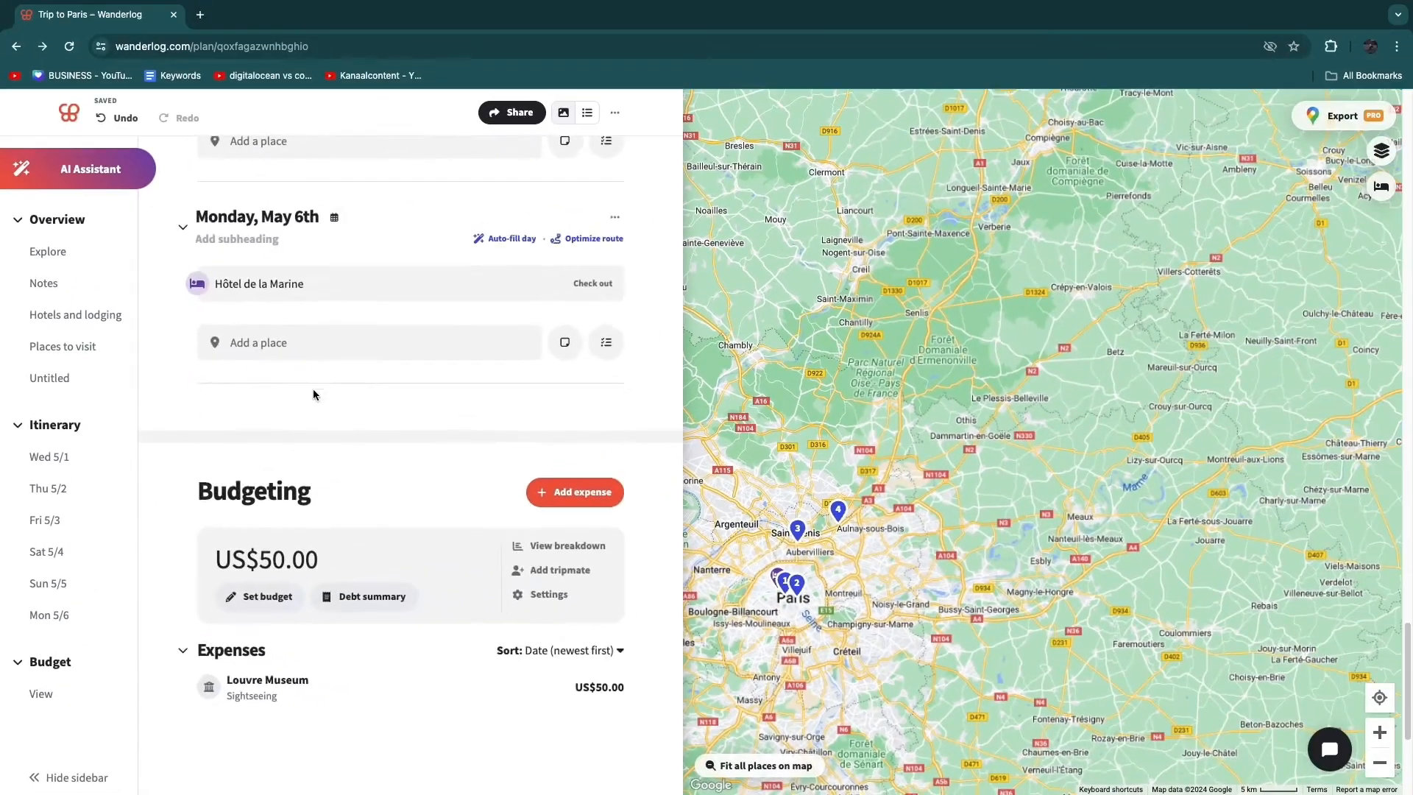
pyautogui.scroll(4, 343, 257)
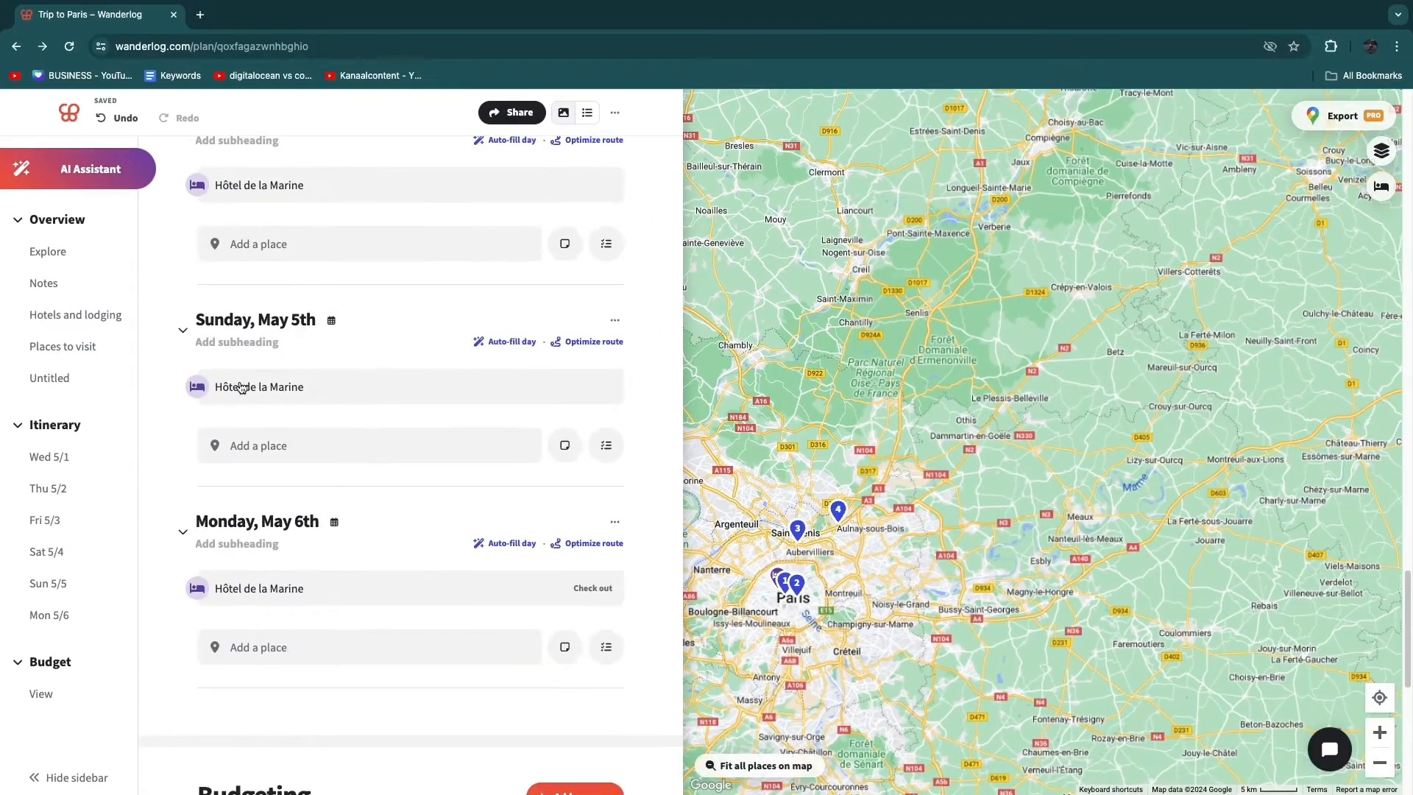
# - Auto-fill Saturday, May 4th in the itinerary with suggested places and look over that day's plan
pyautogui.scroll(4, 242, 388)
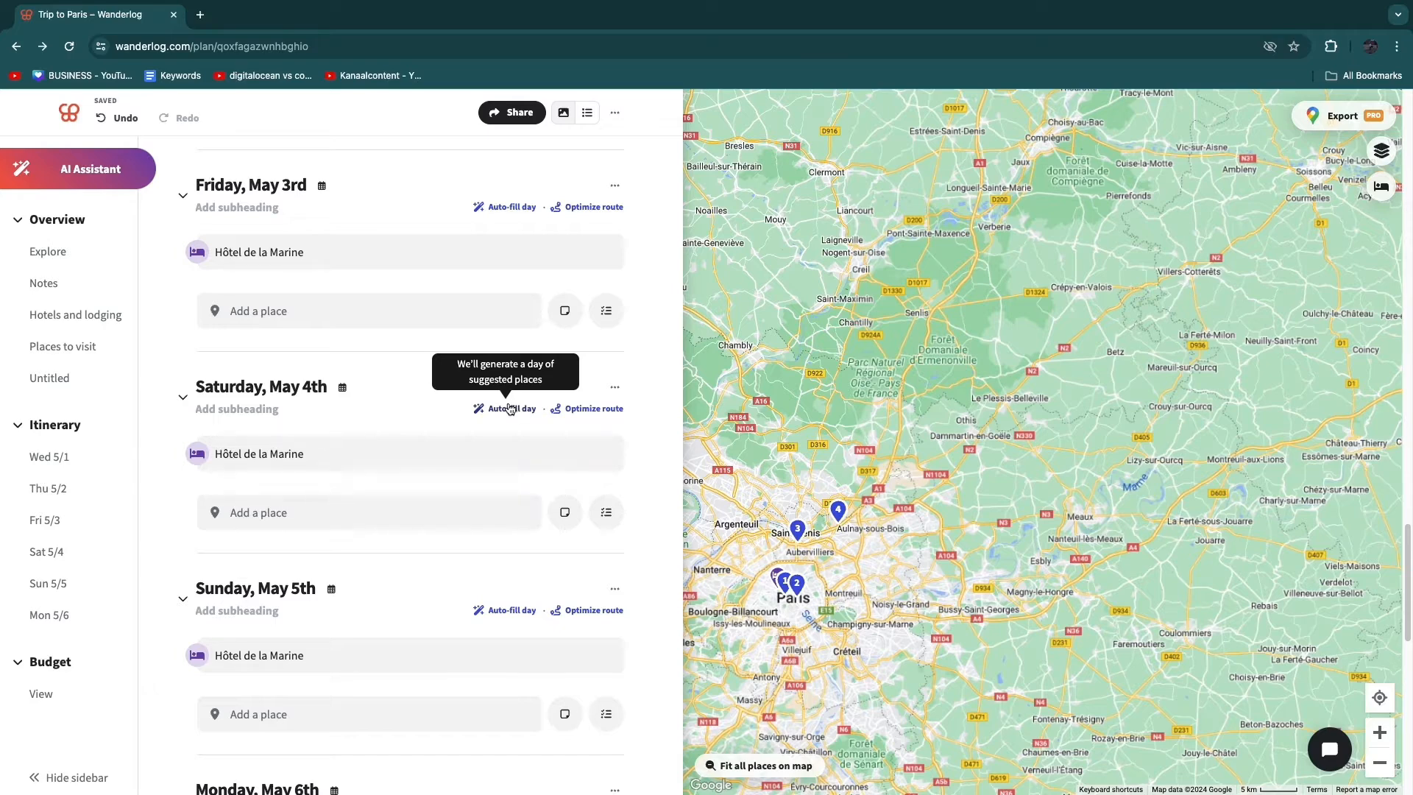
pyautogui.click(498, 412)
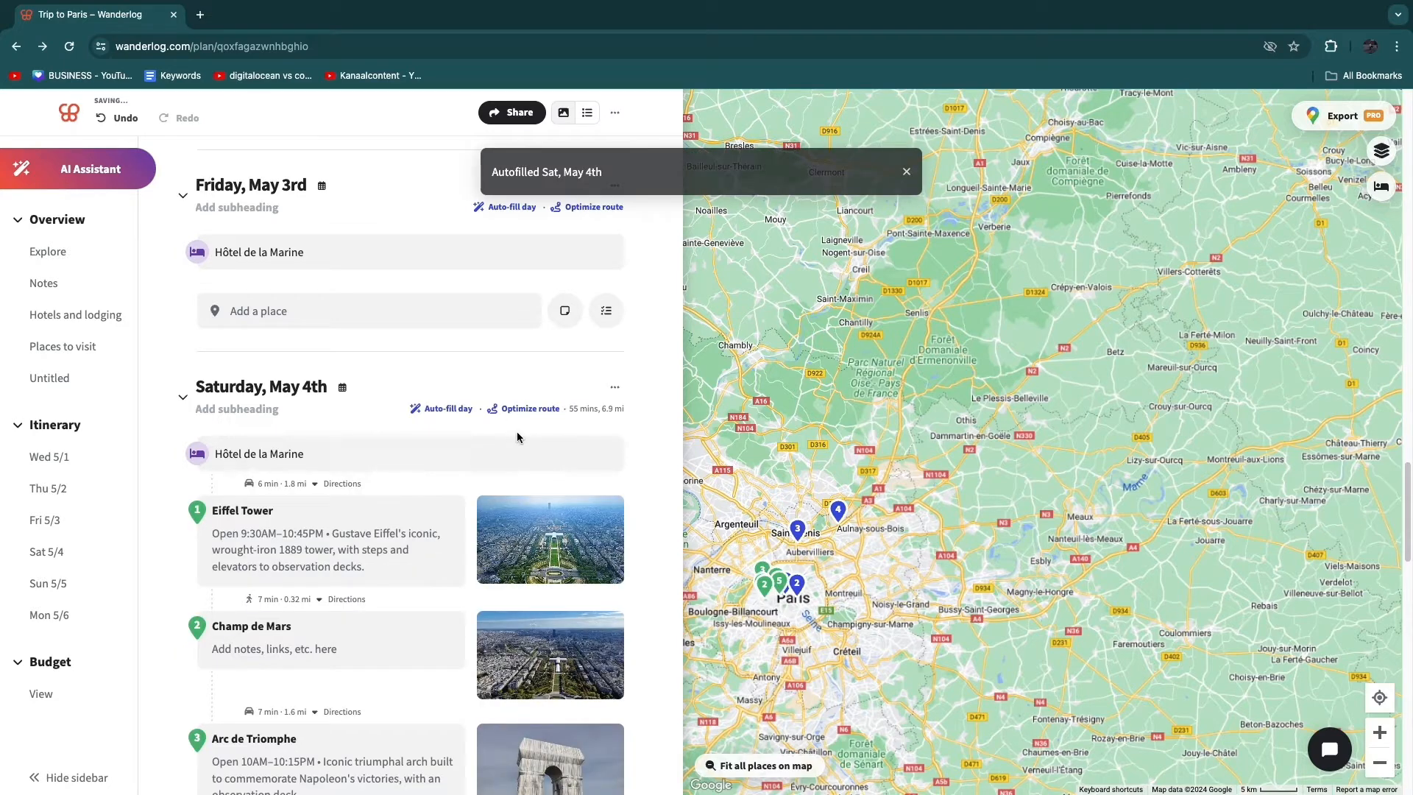
pyautogui.scroll(-1, 402, 547)
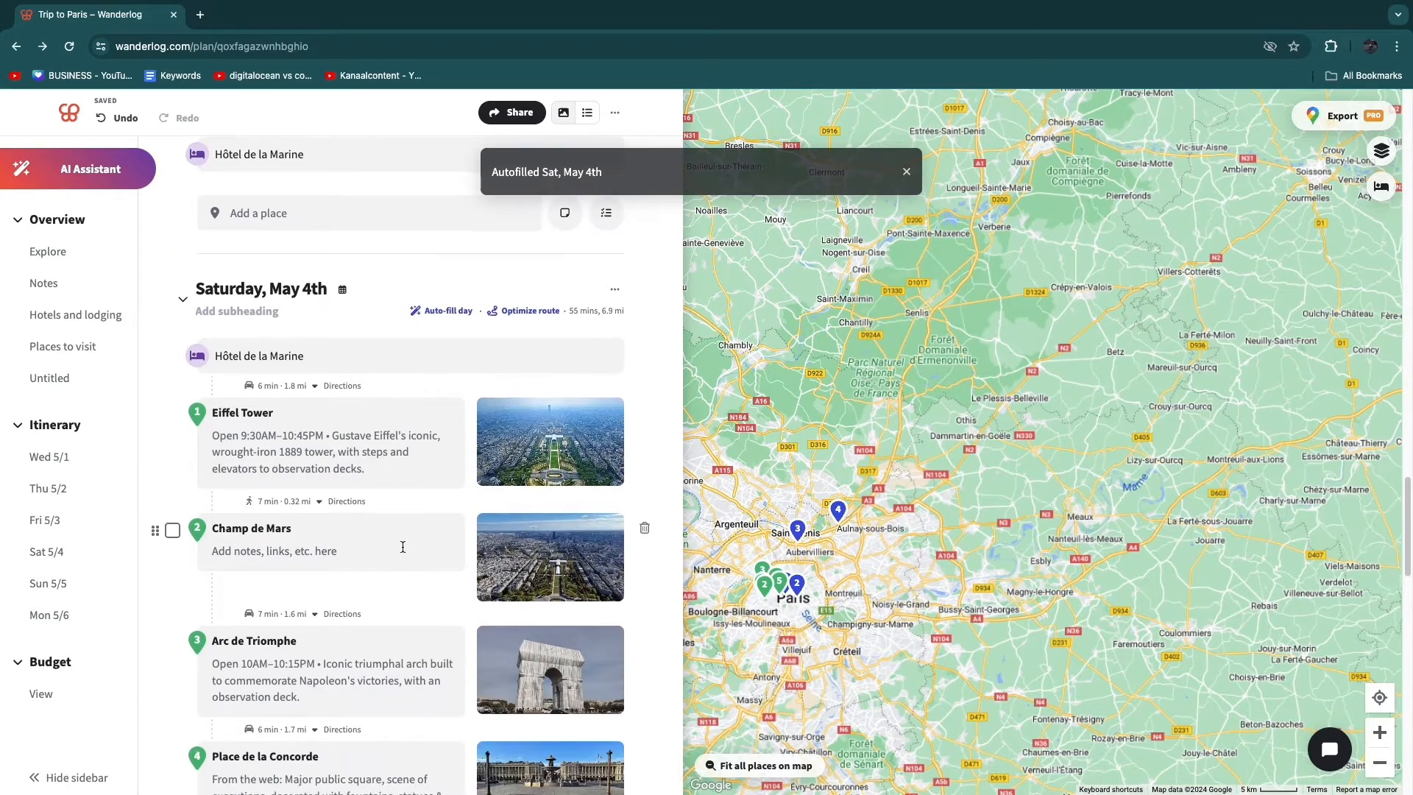
# - Look over the places planned for Saturday, May 4th and try to optimize that day's route
pyautogui.scroll(-4, 403, 547)
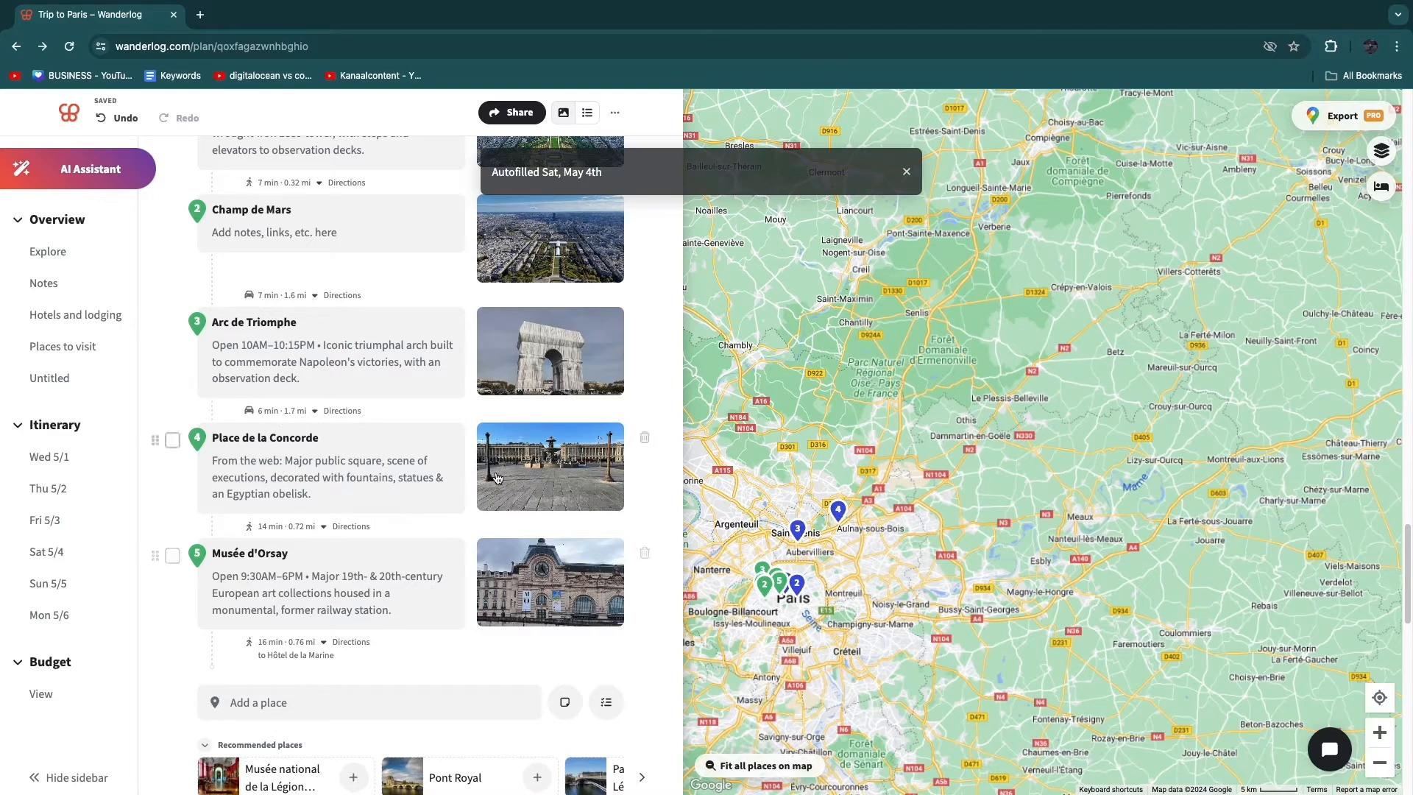
pyautogui.scroll(1, 294, 468)
pyautogui.scroll(3, 294, 468)
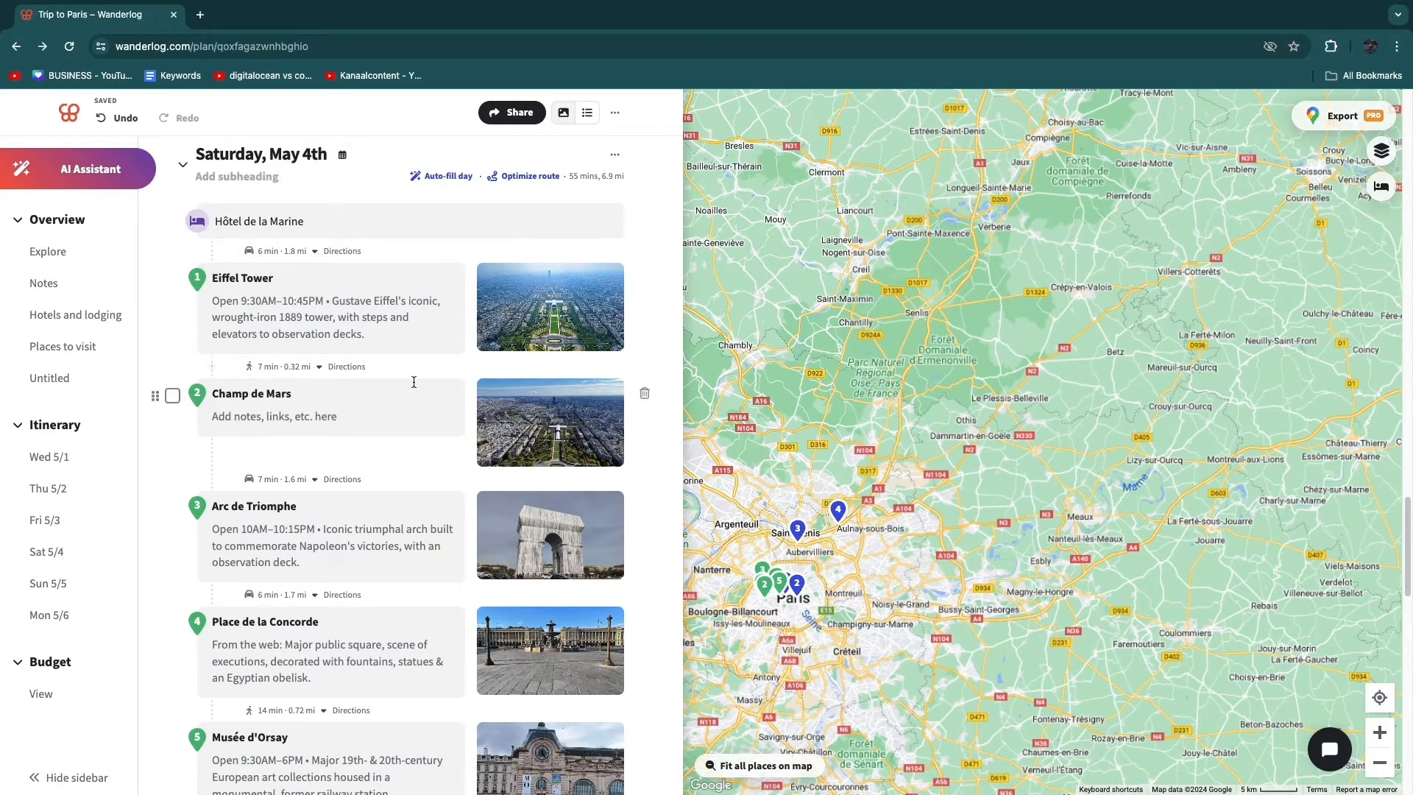
pyautogui.scroll(1, 285, 423)
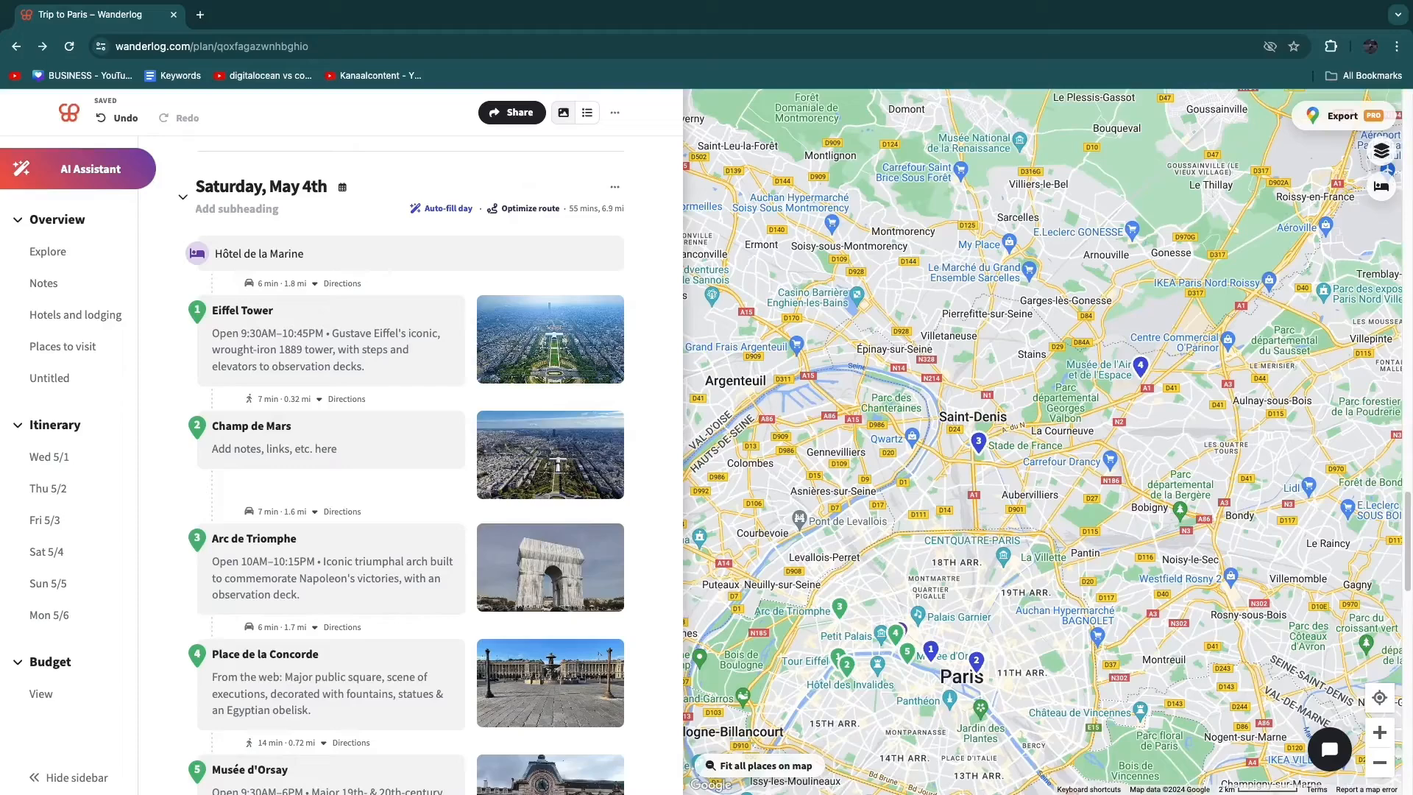
pyautogui.click(530, 208)
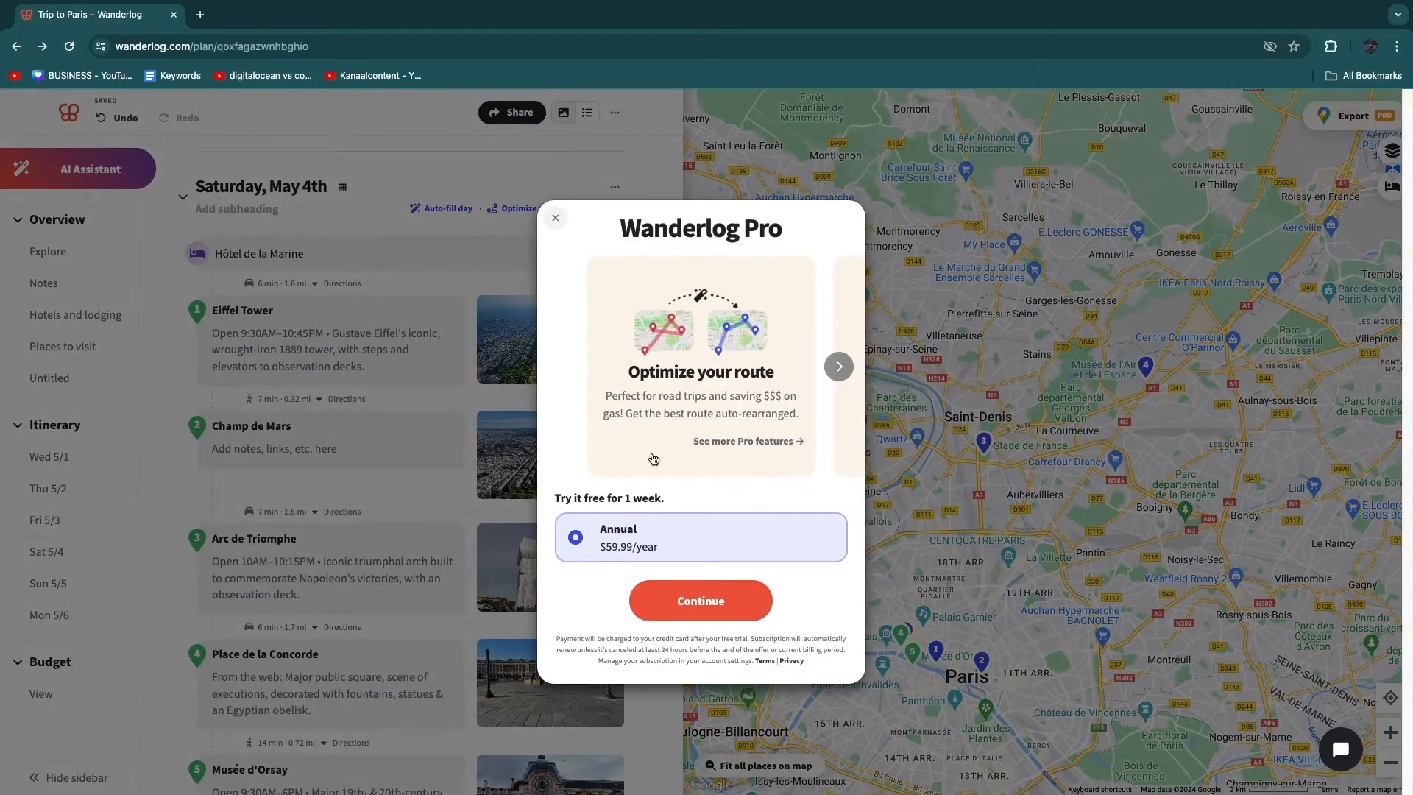
pyautogui.click(555, 218)
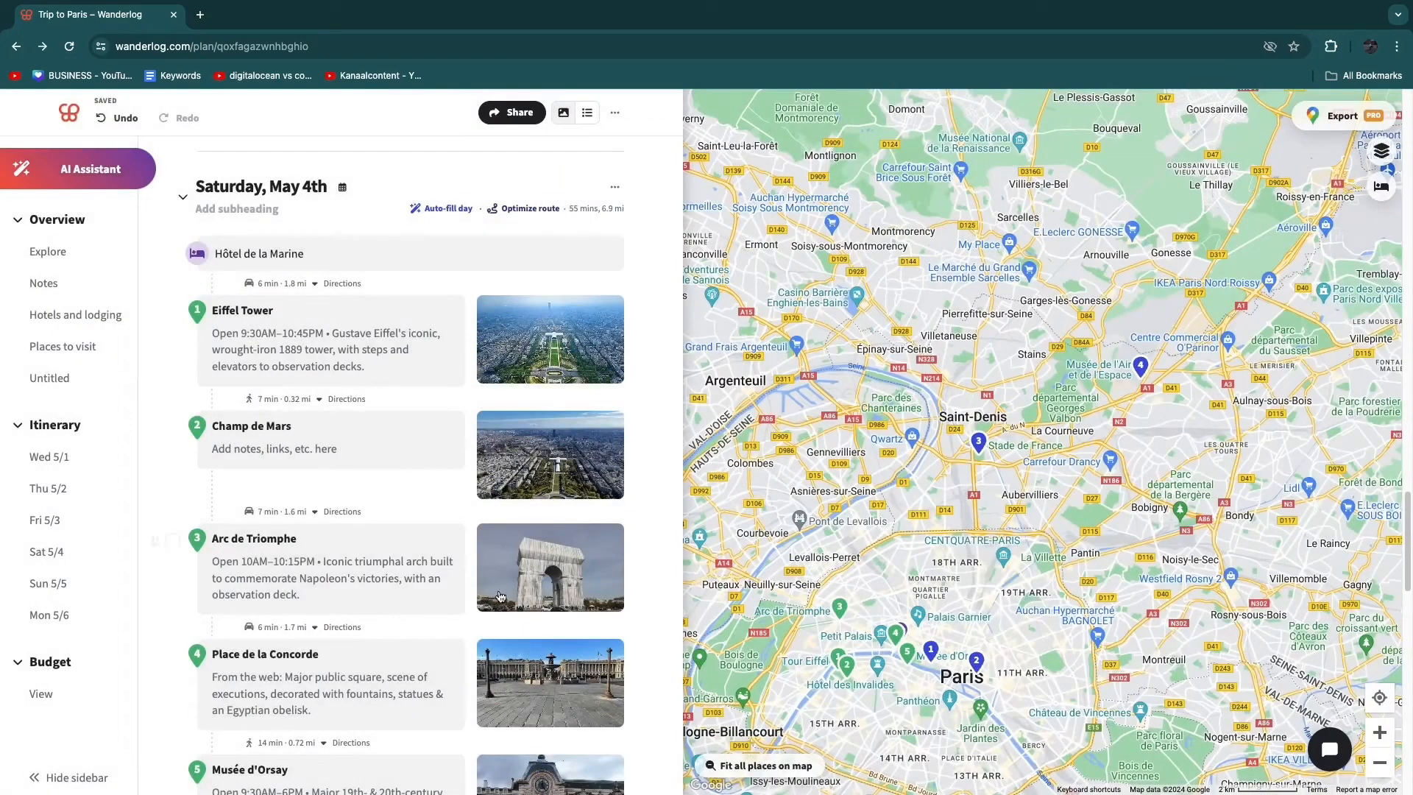
# - Add a $500 lodging expense for Hôtel de la Marine to the trip budget, paid by you and not split
pyautogui.scroll(-8, 500, 596)
pyautogui.scroll(-2, 352, 589)
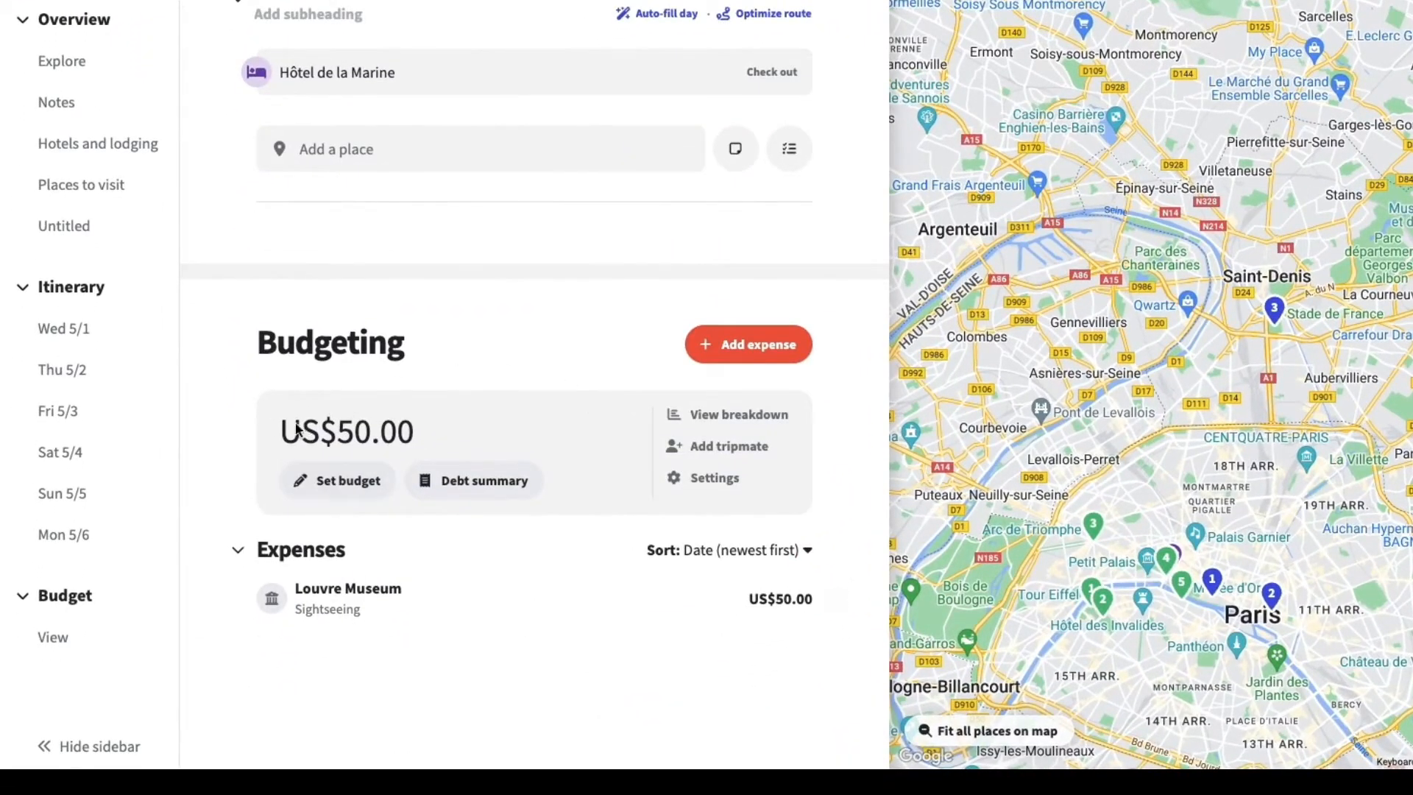
pyautogui.scroll(-3, 455, 437)
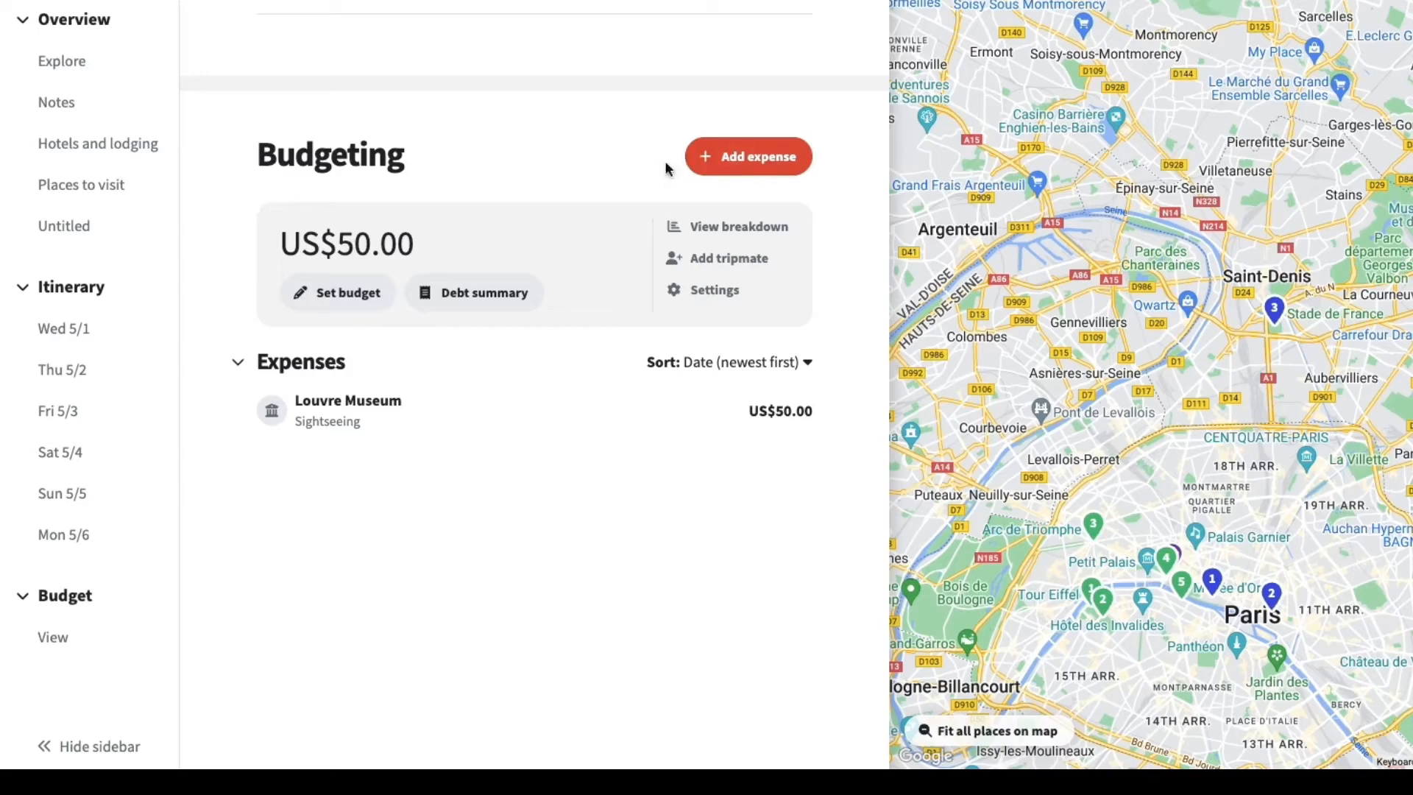
pyautogui.scroll(-3, 324, 596)
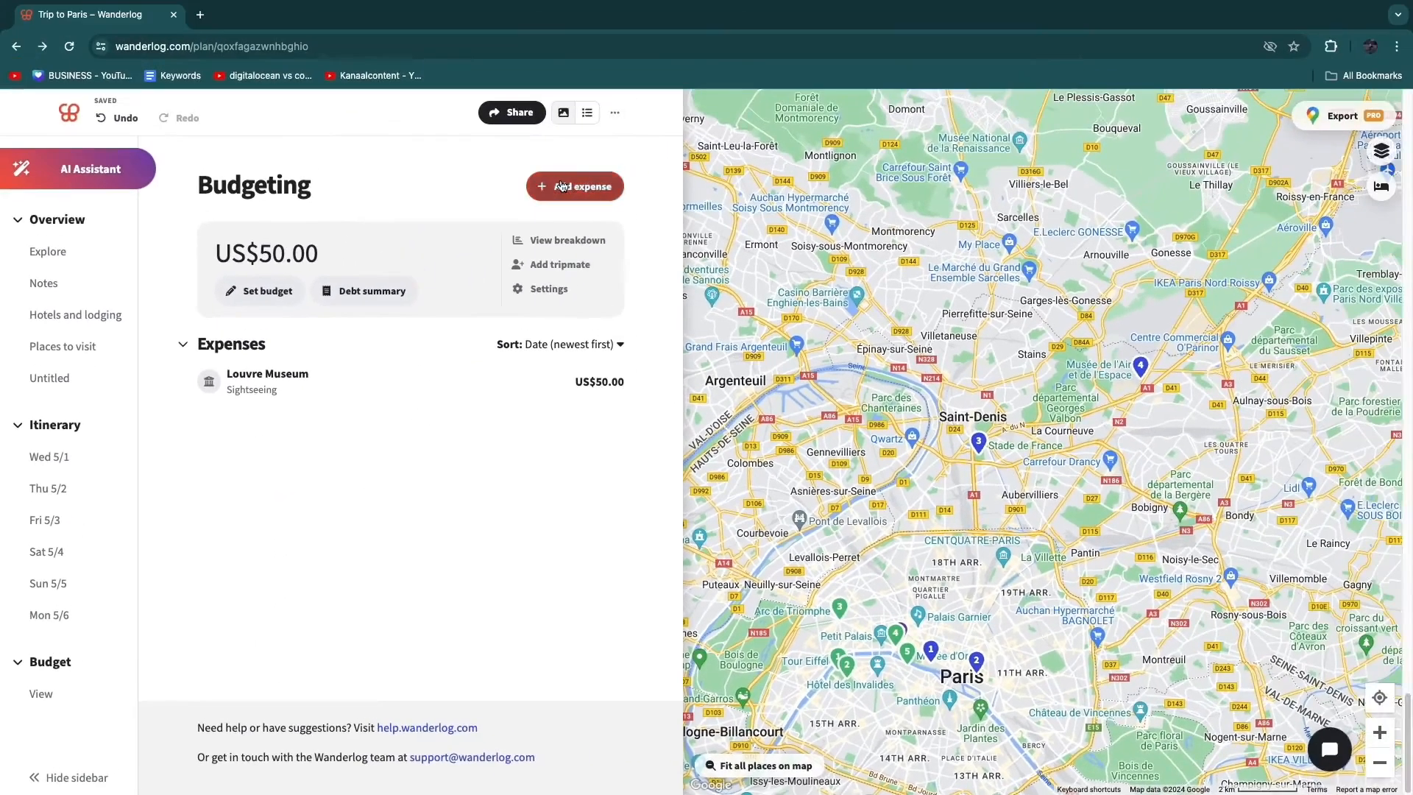
pyautogui.click(668, 80)
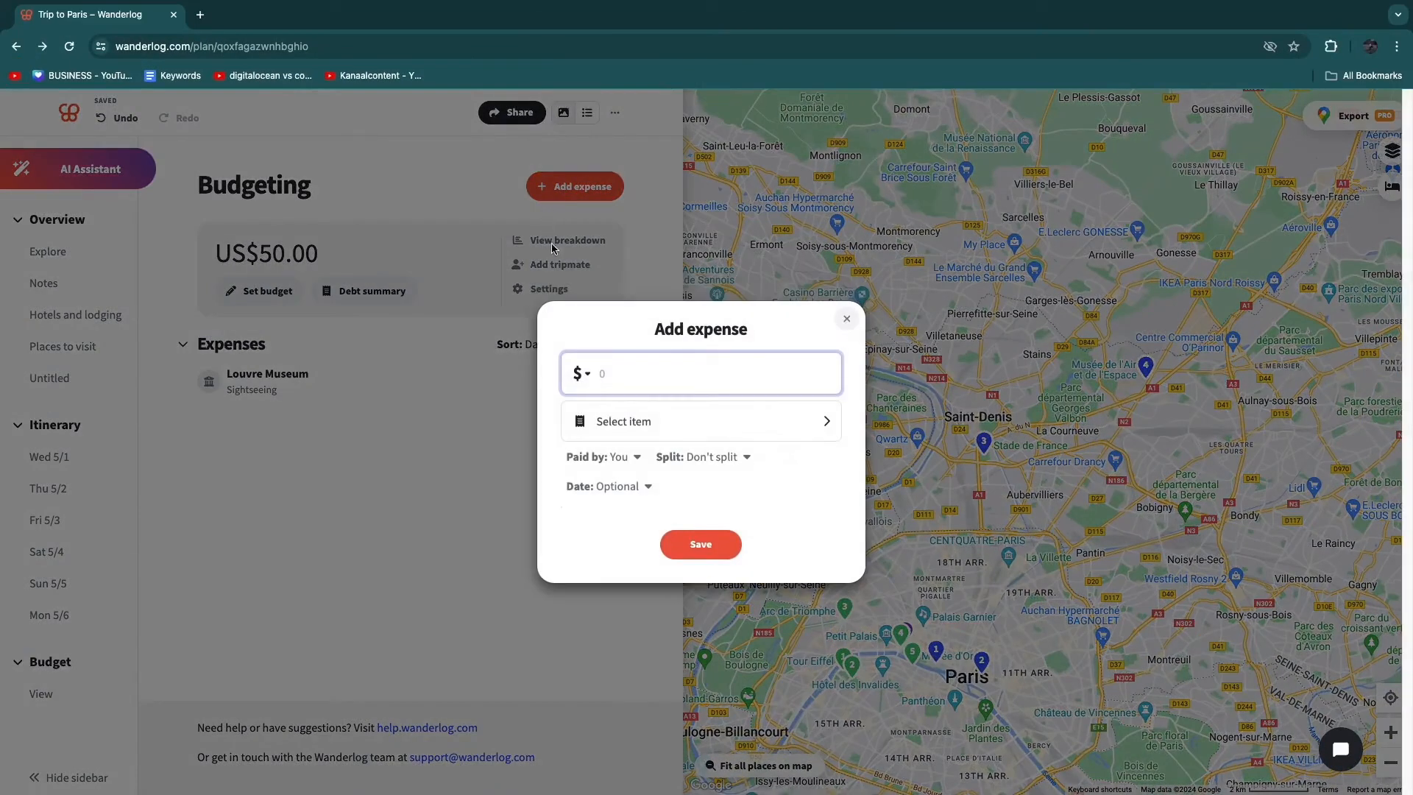
pyautogui.click(626, 440)
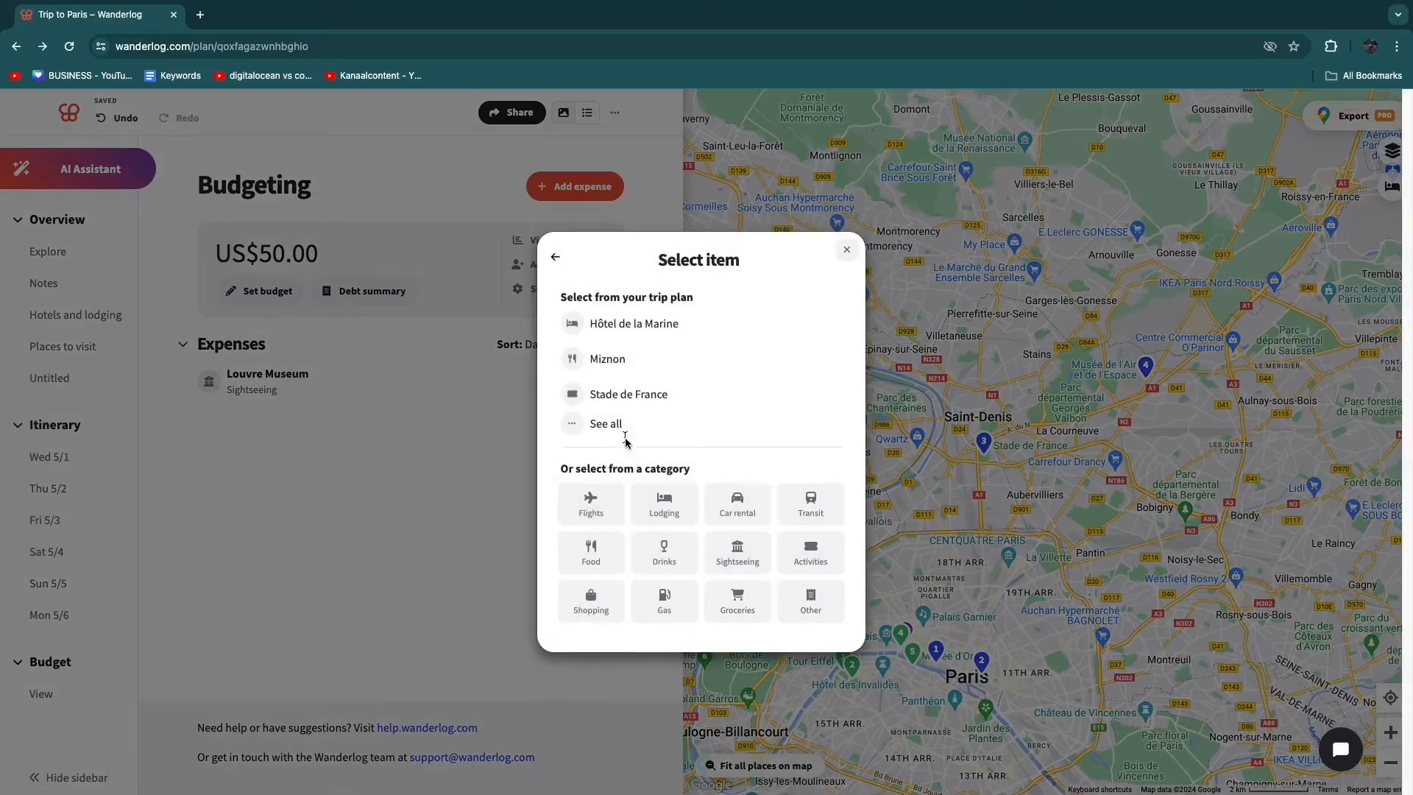
pyautogui.click(652, 326)
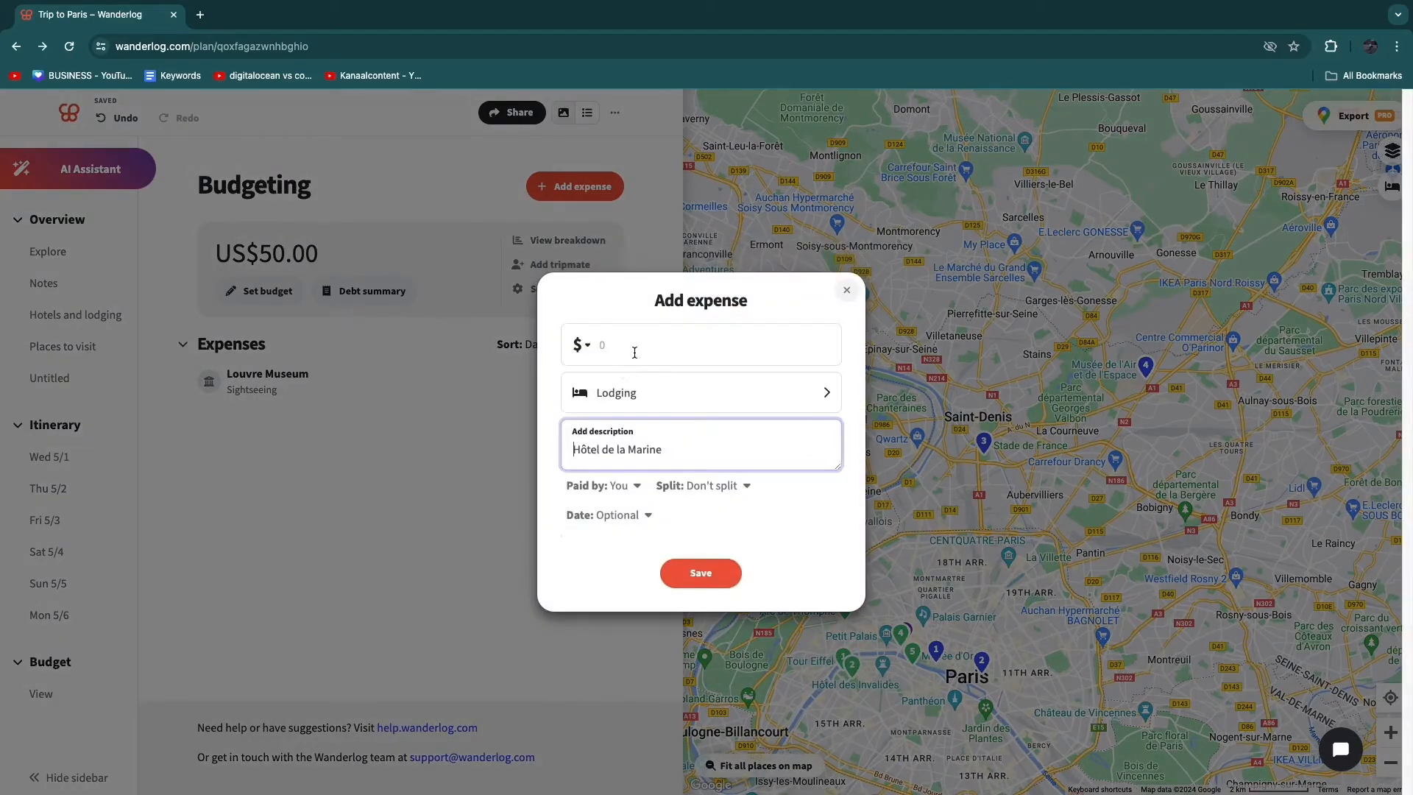
pyautogui.click(645, 351)
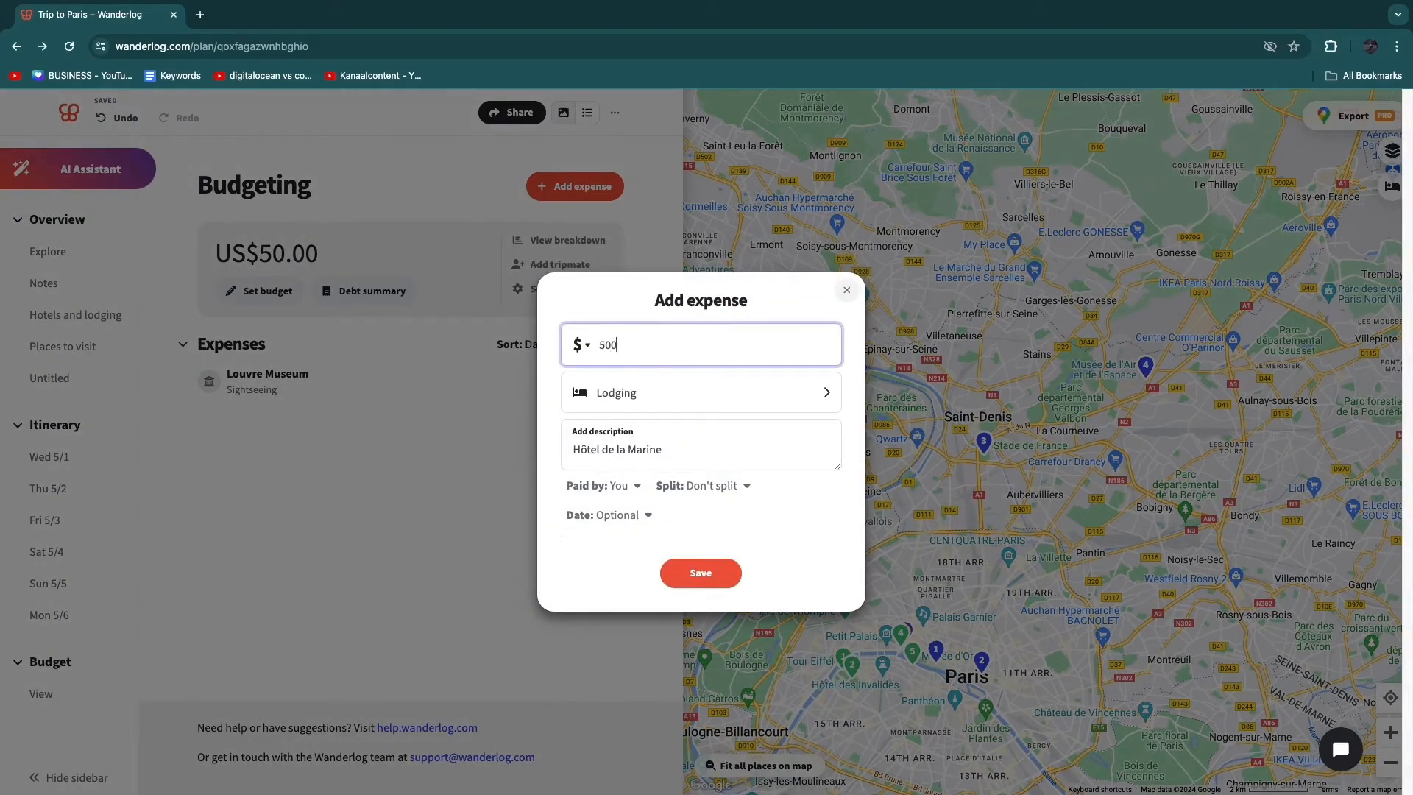
pyautogui.click(708, 518)
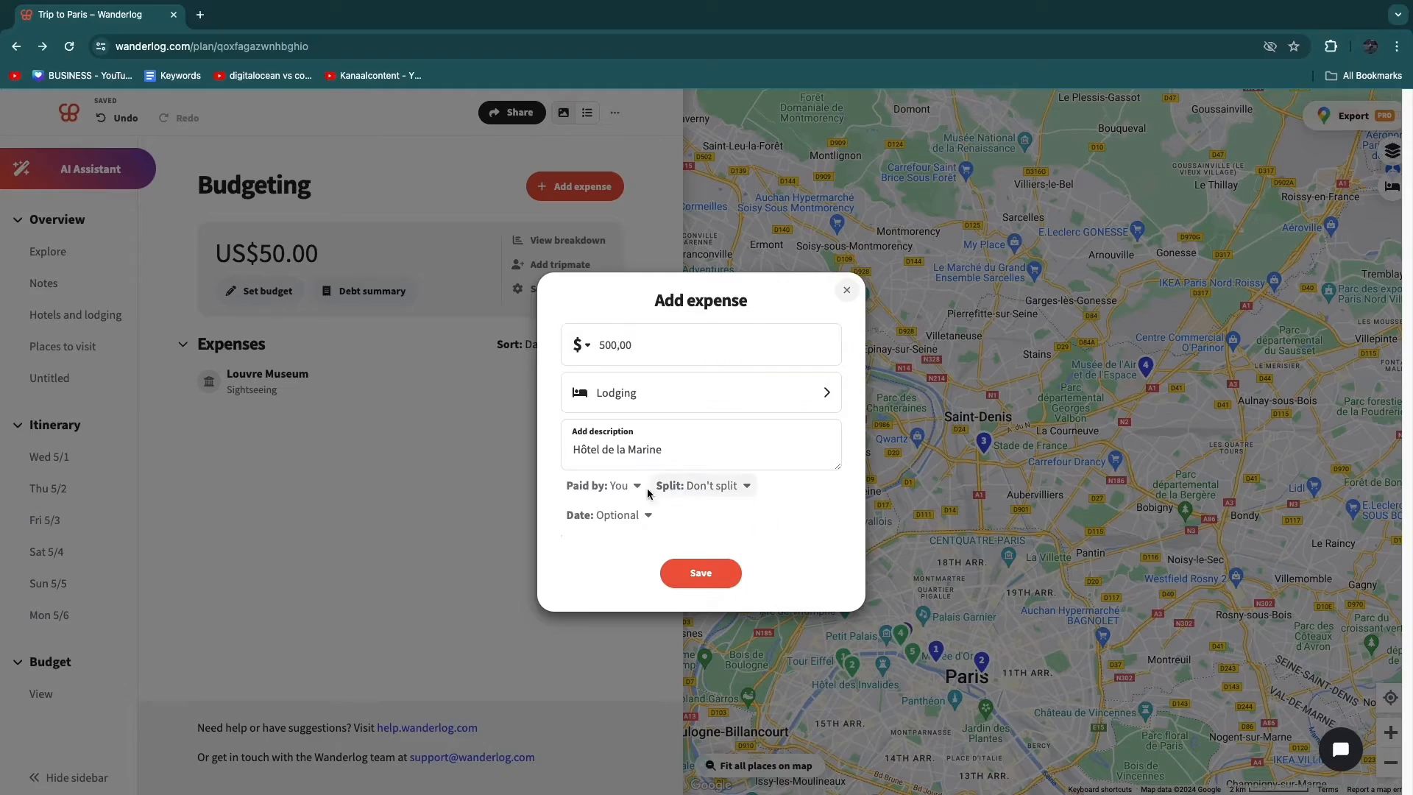
pyautogui.click(703, 571)
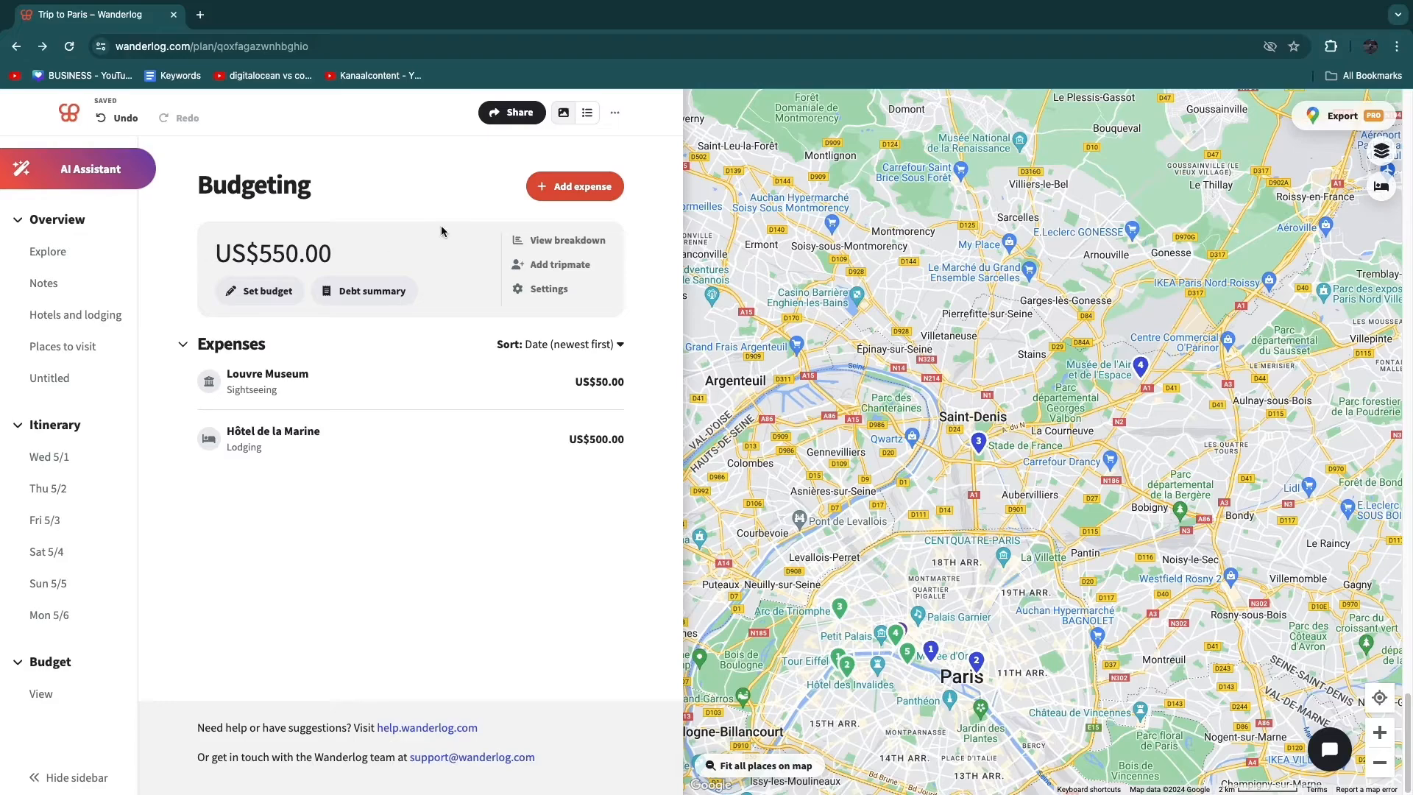
# - Check the budget's debt summary and look over the trip overview down to the Places to visit list
pyautogui.click(352, 293)
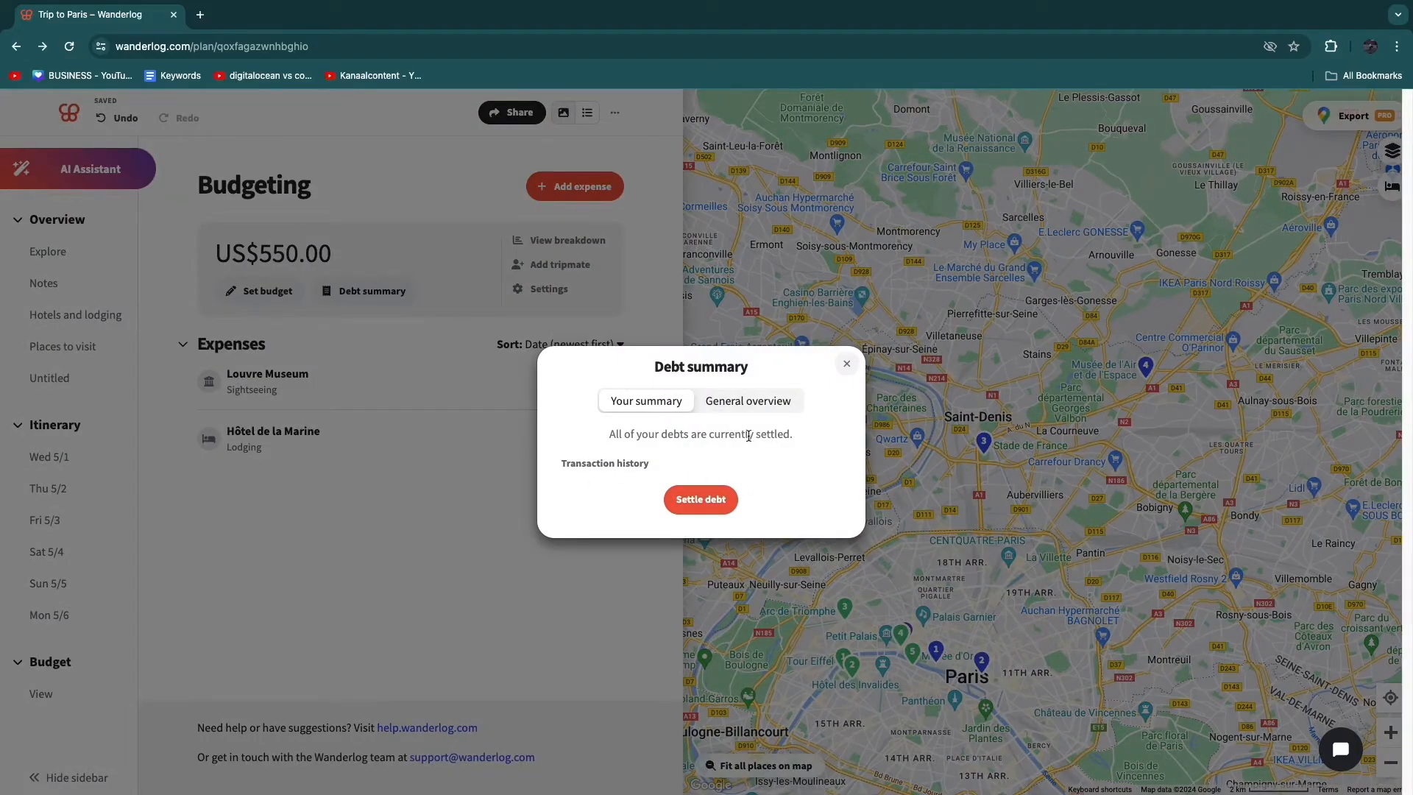
pyautogui.click(846, 364)
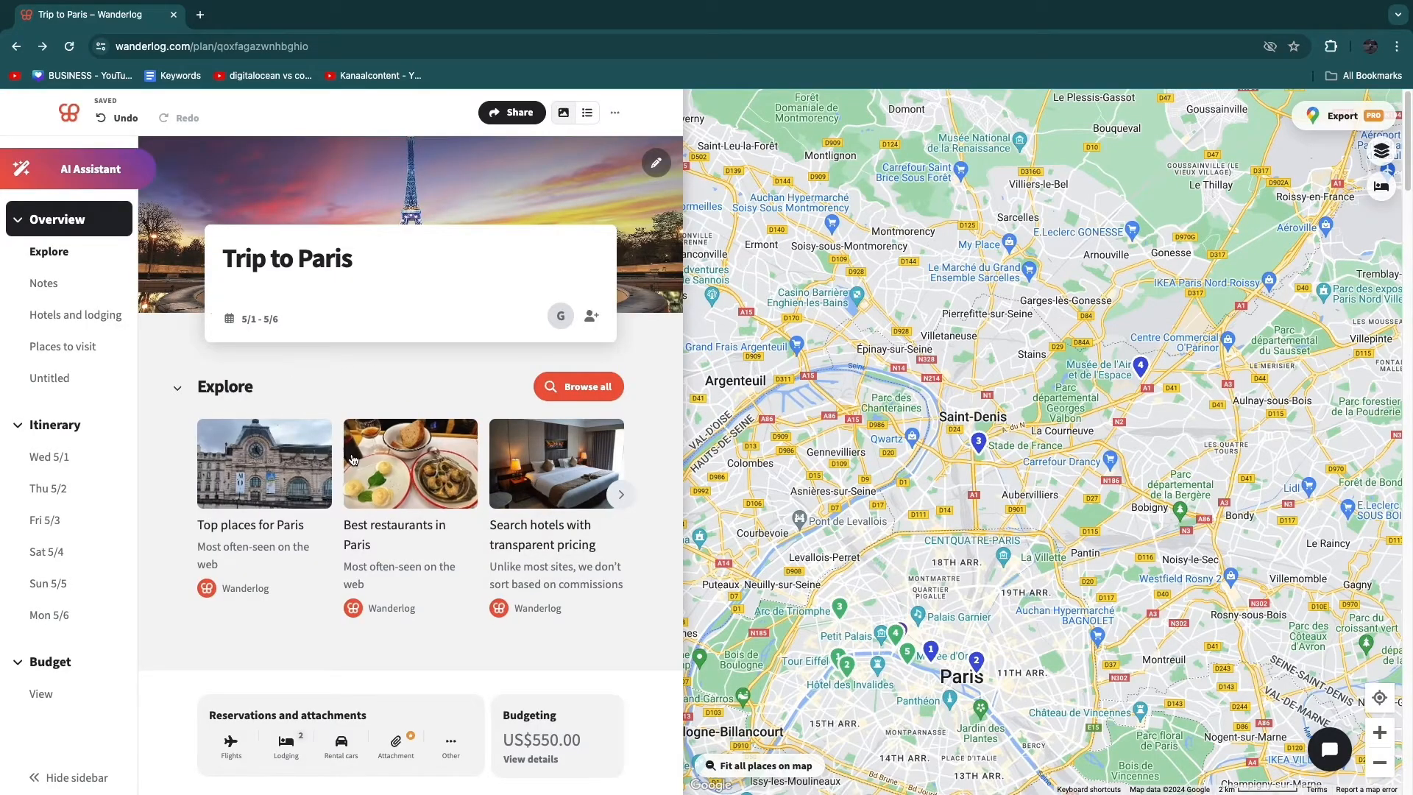
pyautogui.scroll(-2, 555, 413)
pyautogui.scroll(-7, 452, 458)
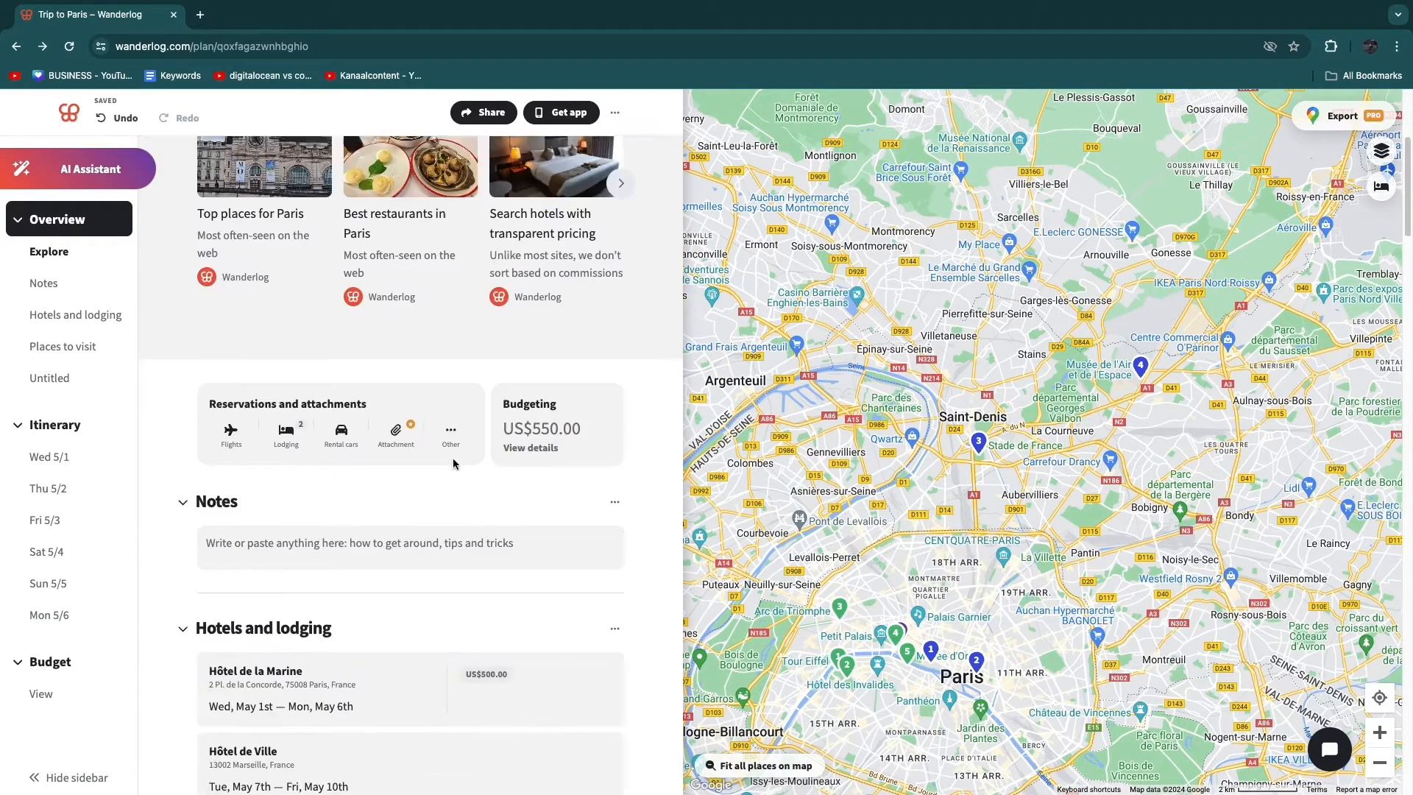
pyautogui.scroll(-7, 453, 458)
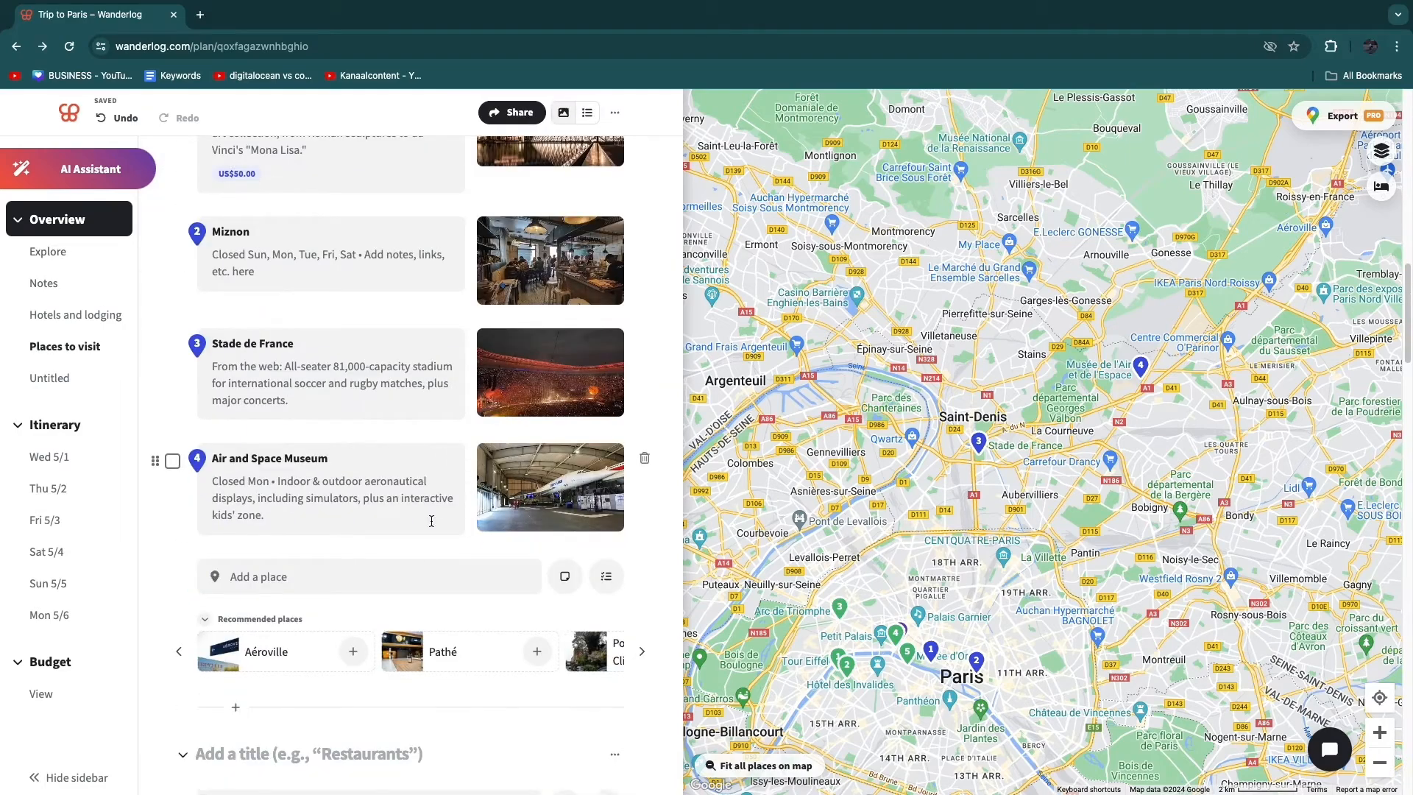
pyautogui.scroll(-3, 422, 589)
pyautogui.scroll(-1, 366, 491)
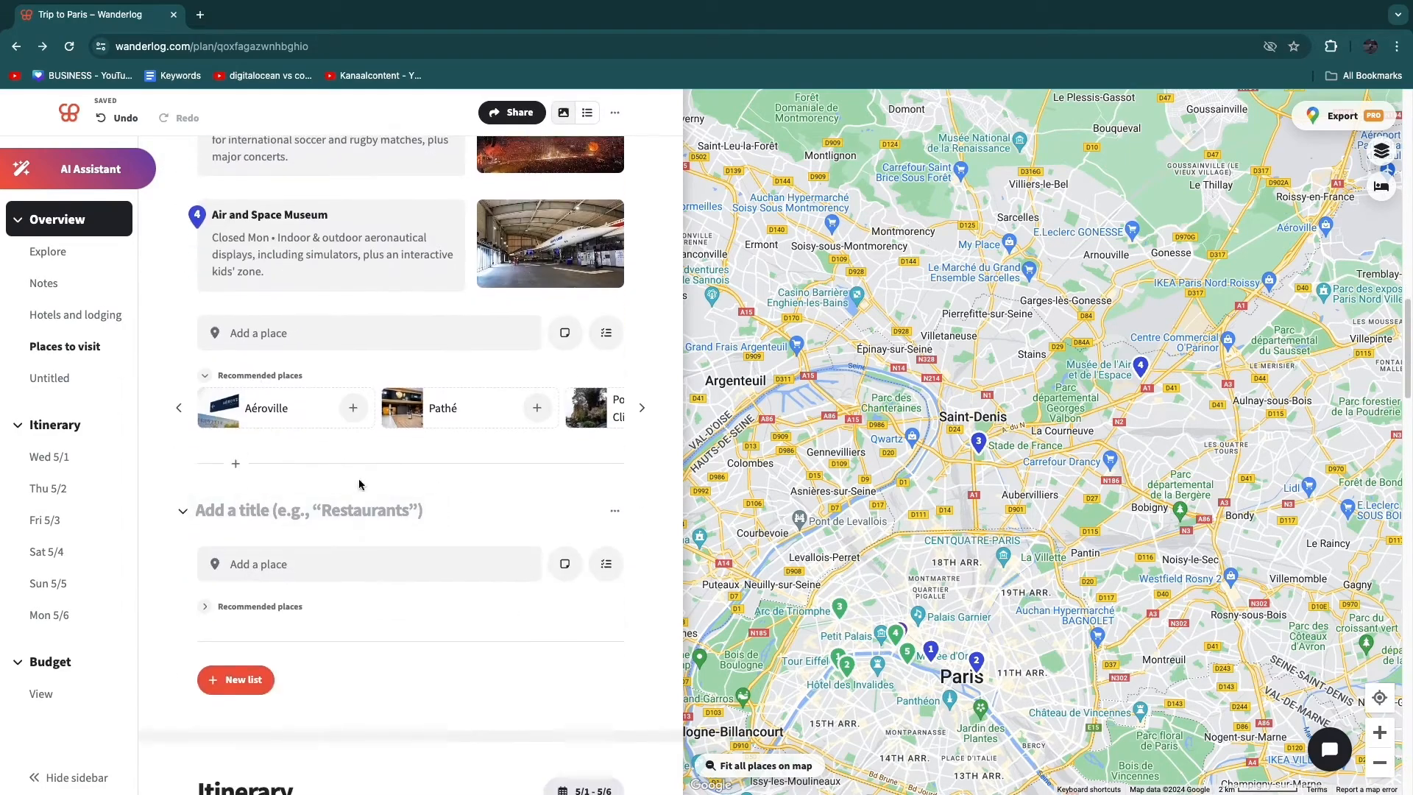
# - Examine the trip's pinned places on the map, from the Paris area out to the rest of France and around Orléans
pyautogui.scroll(-3, 872, 581)
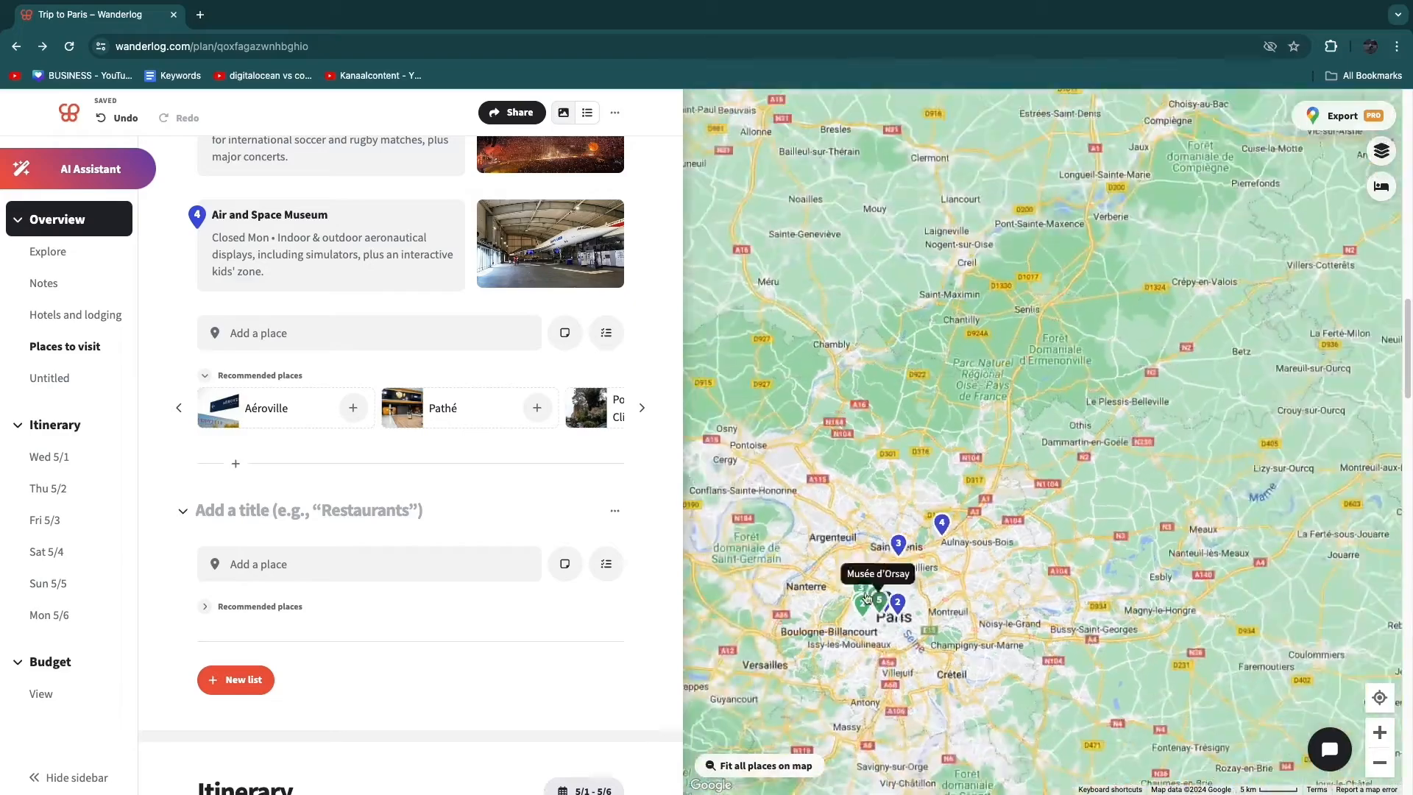
pyautogui.scroll(-2, 838, 627)
pyautogui.moveTo(927, 756); pyautogui.dragTo(936, 543)
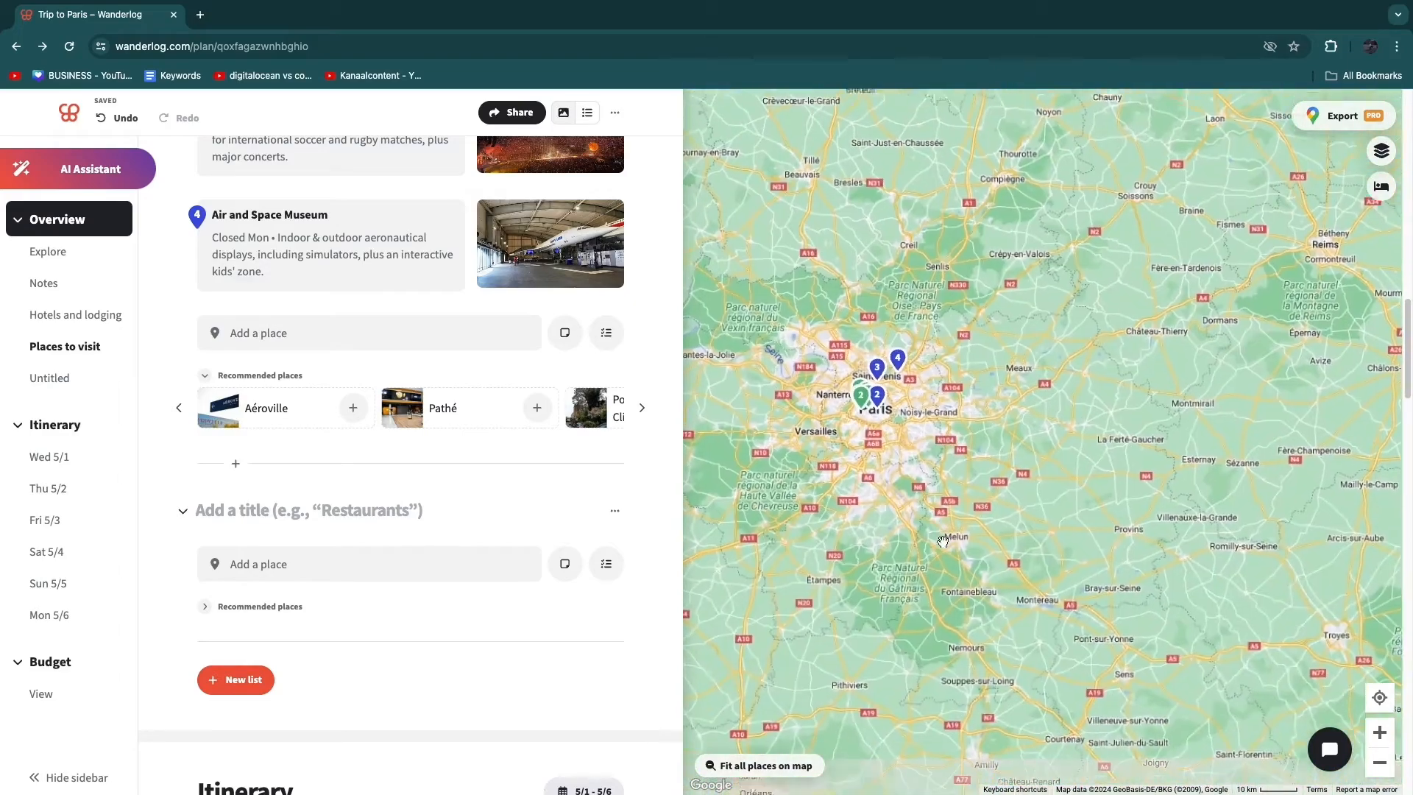
pyautogui.scroll(-2, 867, 519)
pyautogui.scroll(-2, 866, 637)
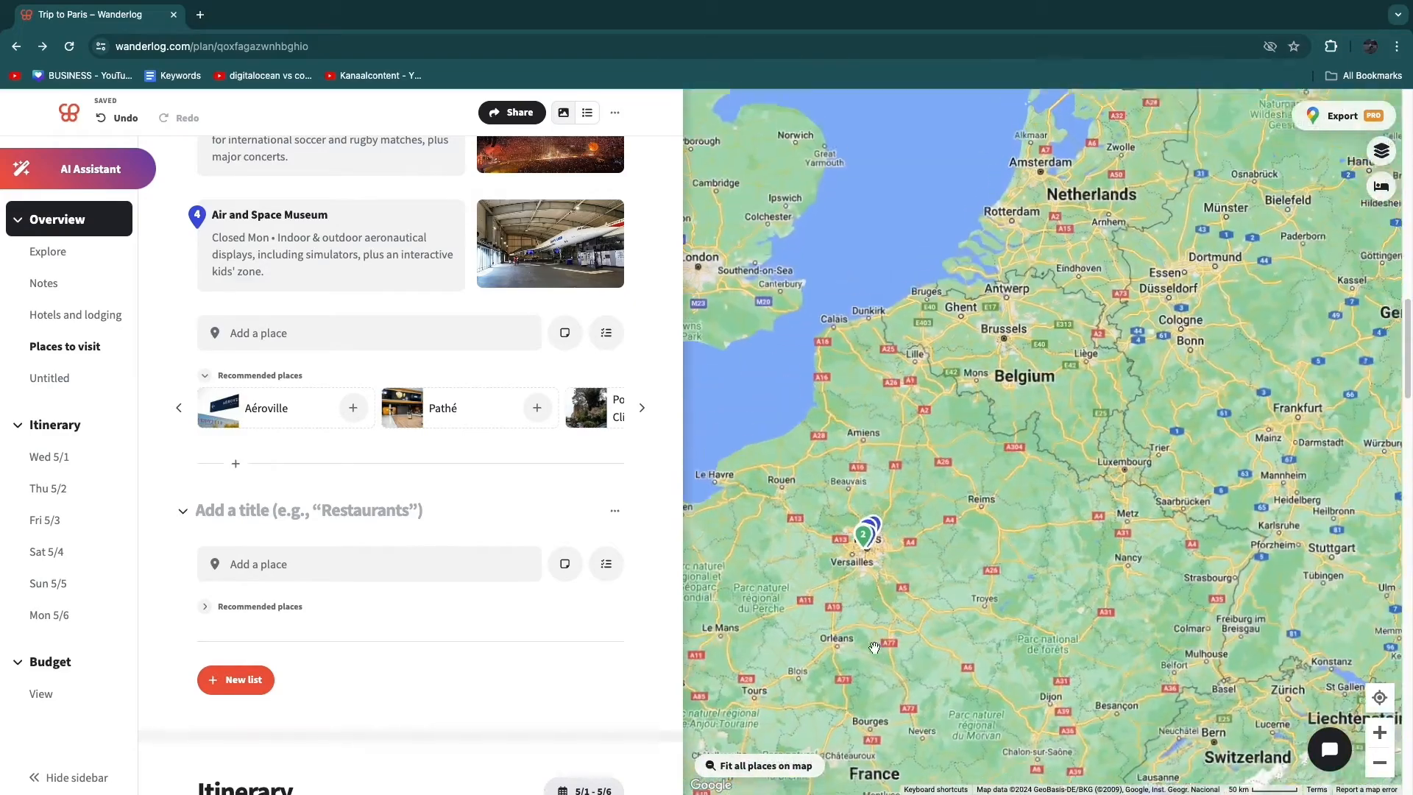
pyautogui.moveTo(866, 637); pyautogui.dragTo(853, 553)
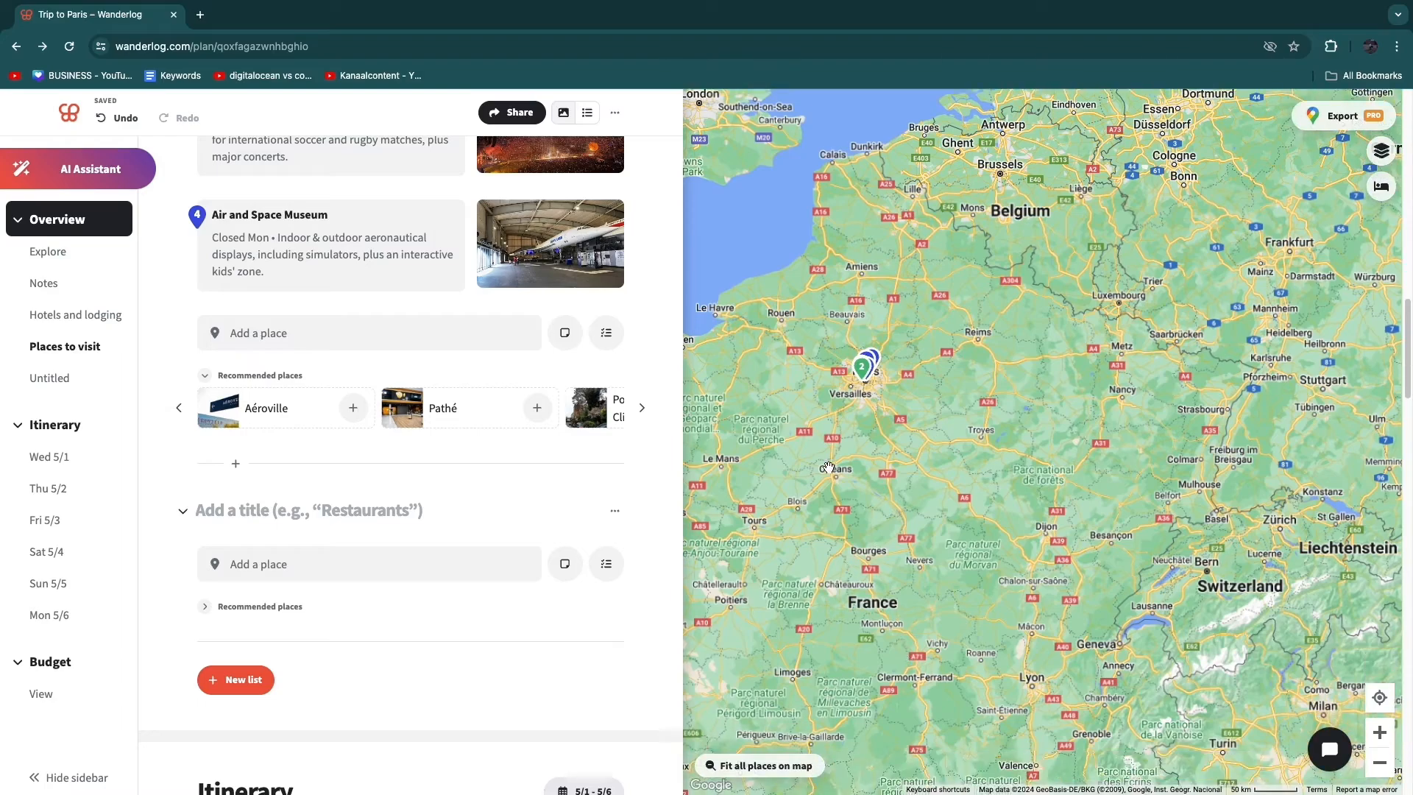
pyautogui.scroll(10, 828, 468)
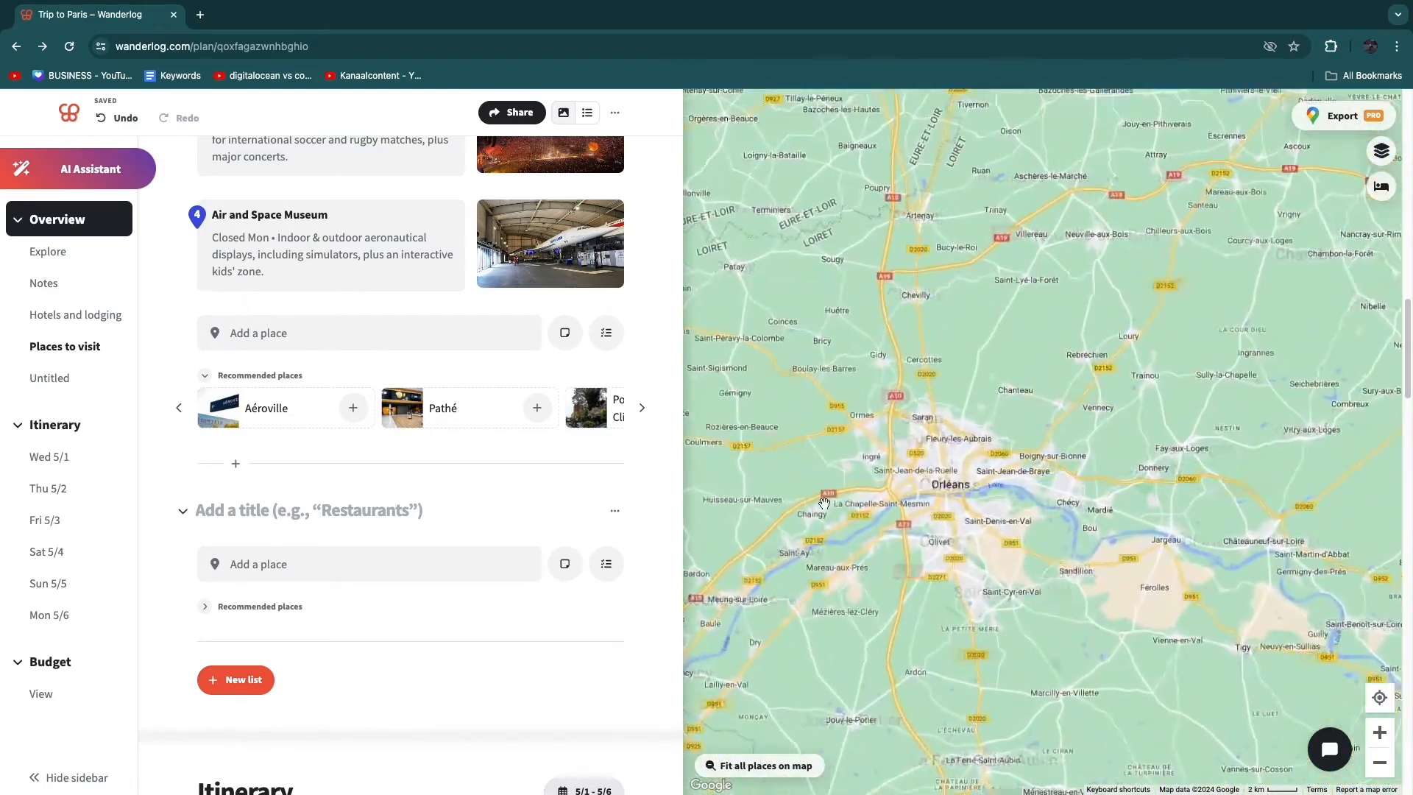
pyautogui.scroll(2, 825, 503)
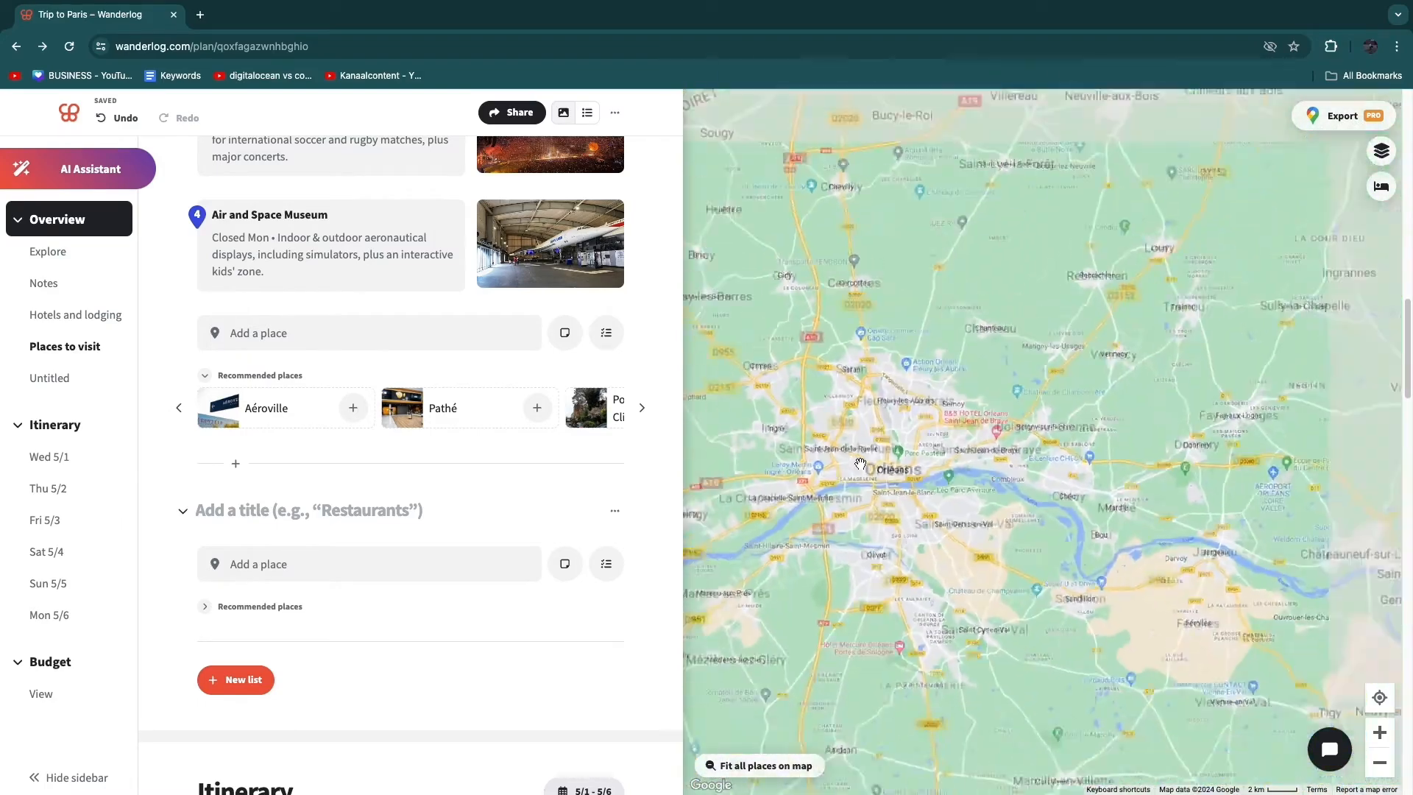
pyautogui.scroll(-6, 861, 464)
# - Review the trip plan from the overview through the Places to visit list to Saturday, May 4th's itinerary
pyautogui.scroll(15, 241, 358)
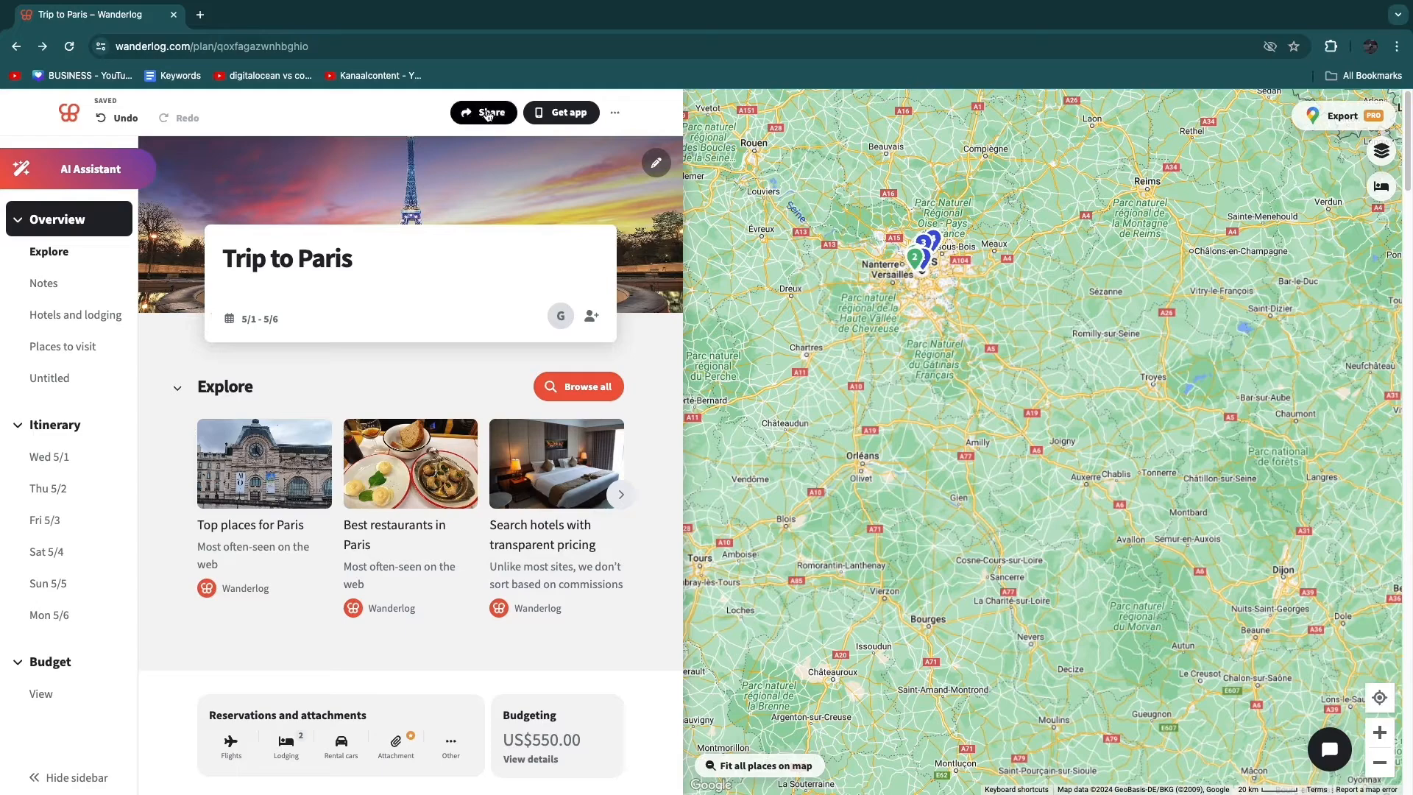
pyautogui.scroll(-15, 270, 366)
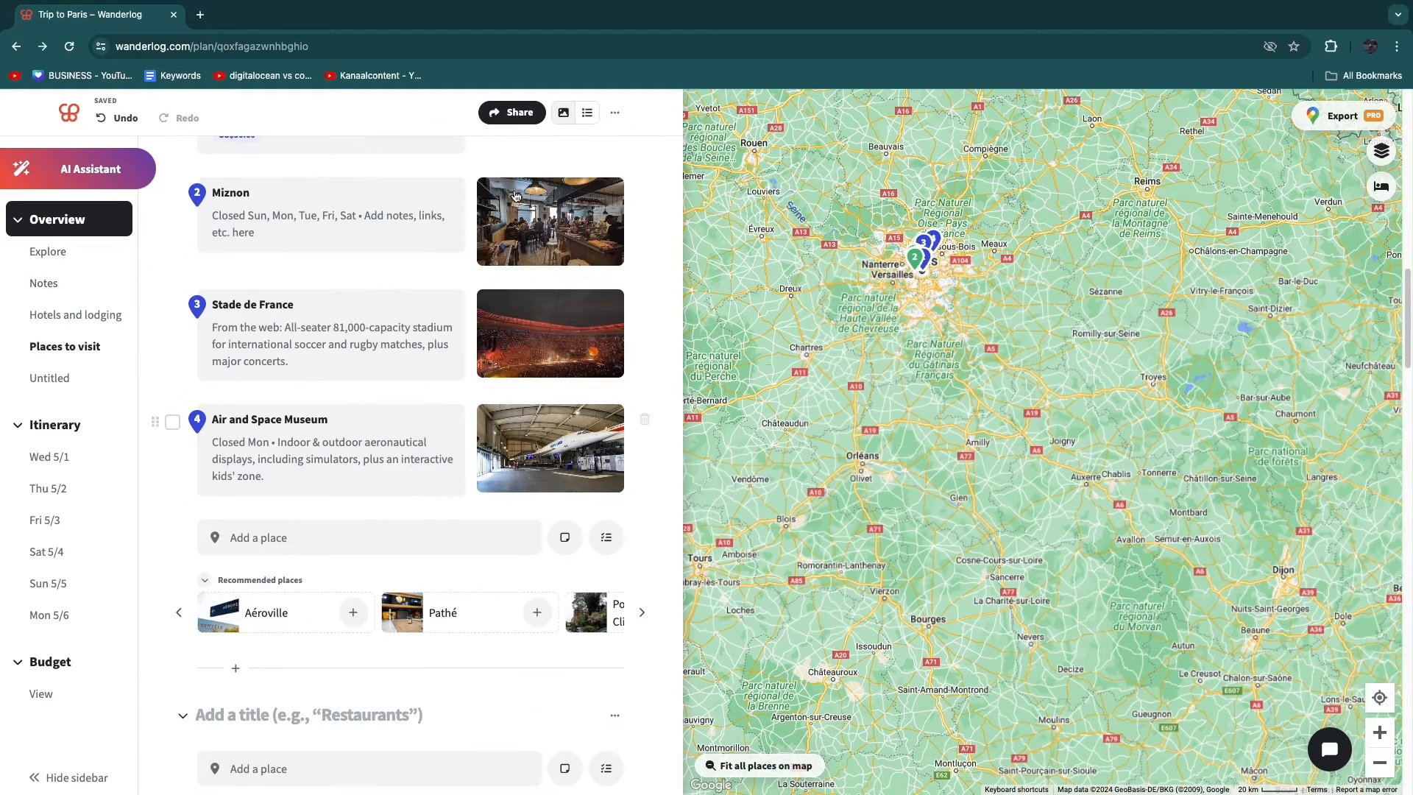
pyautogui.scroll(4, 269, 364)
pyautogui.scroll(-2, 246, 387)
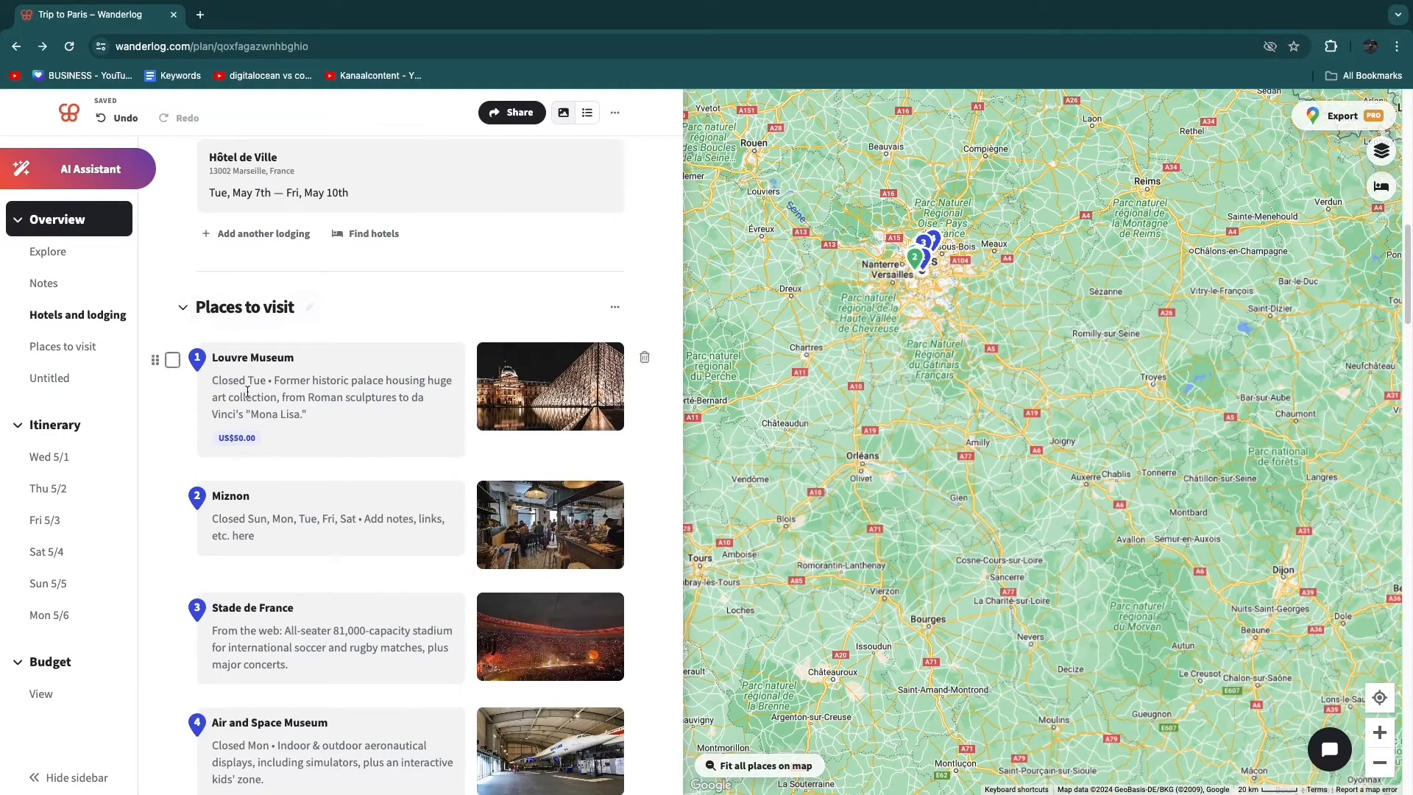
pyautogui.scroll(-7, 172, 489)
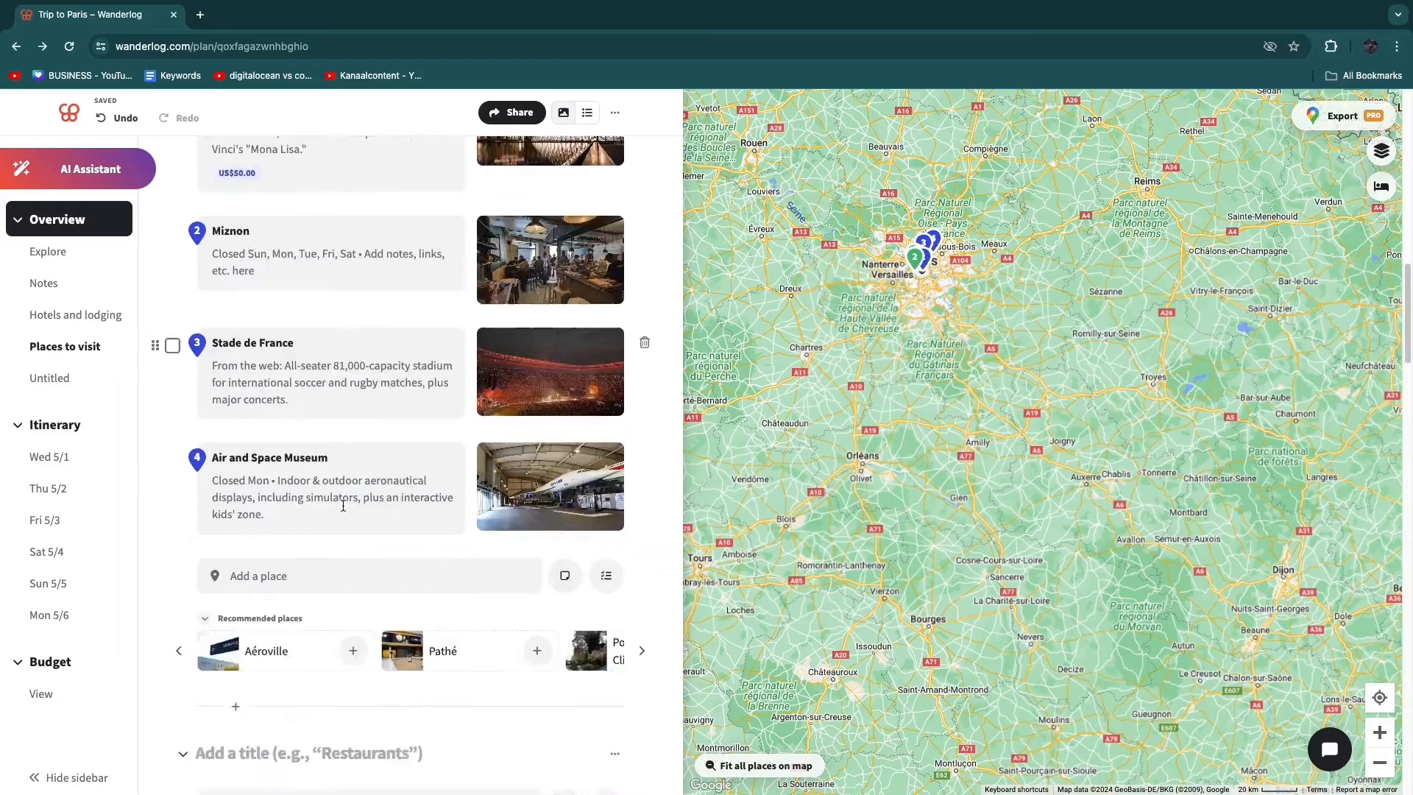
pyautogui.scroll(-15, 338, 502)
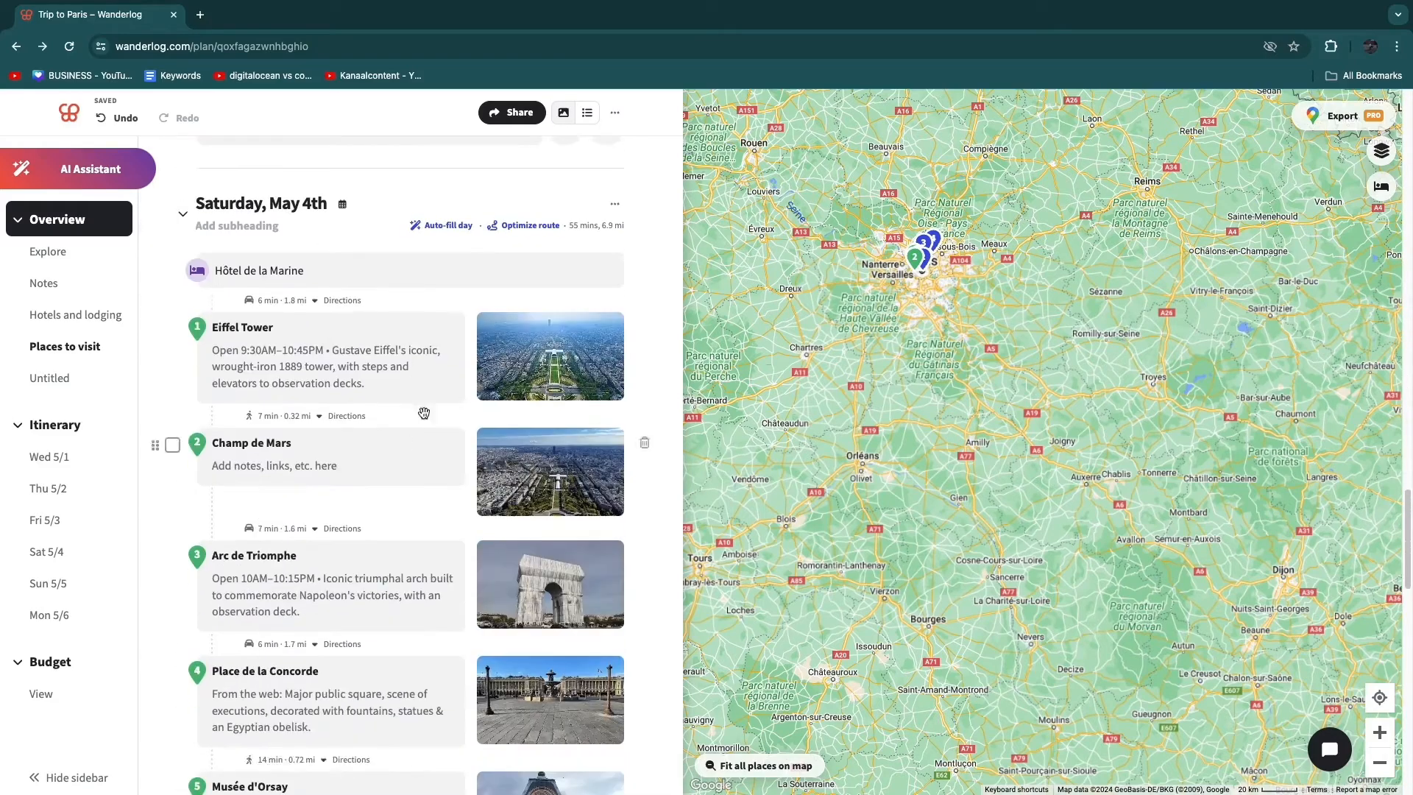
pyautogui.scroll(-3, 1028, 257)
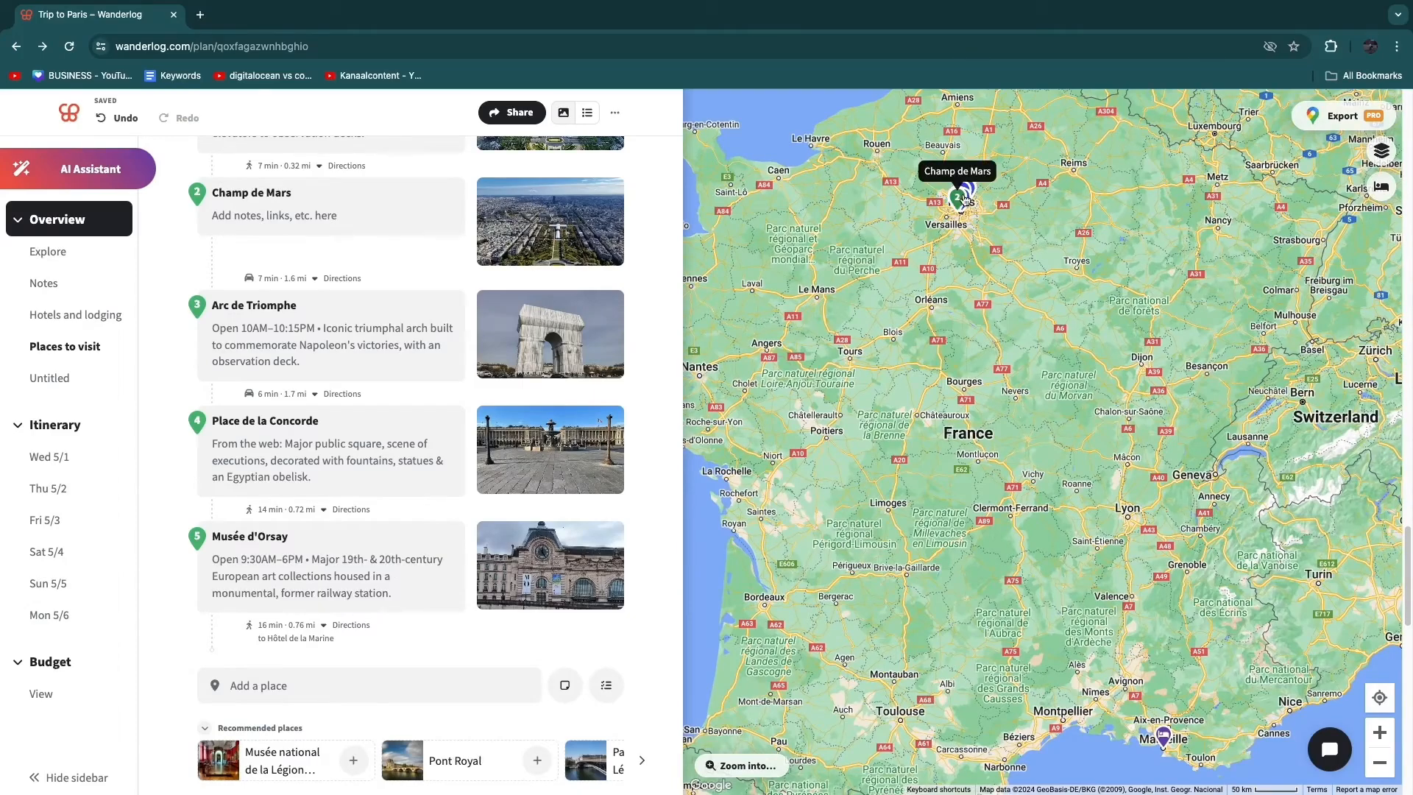
# - View the trip's places on the map of Europe and open the sharing options for inviting tripmates
pyautogui.scroll(-4, 1004, 370)
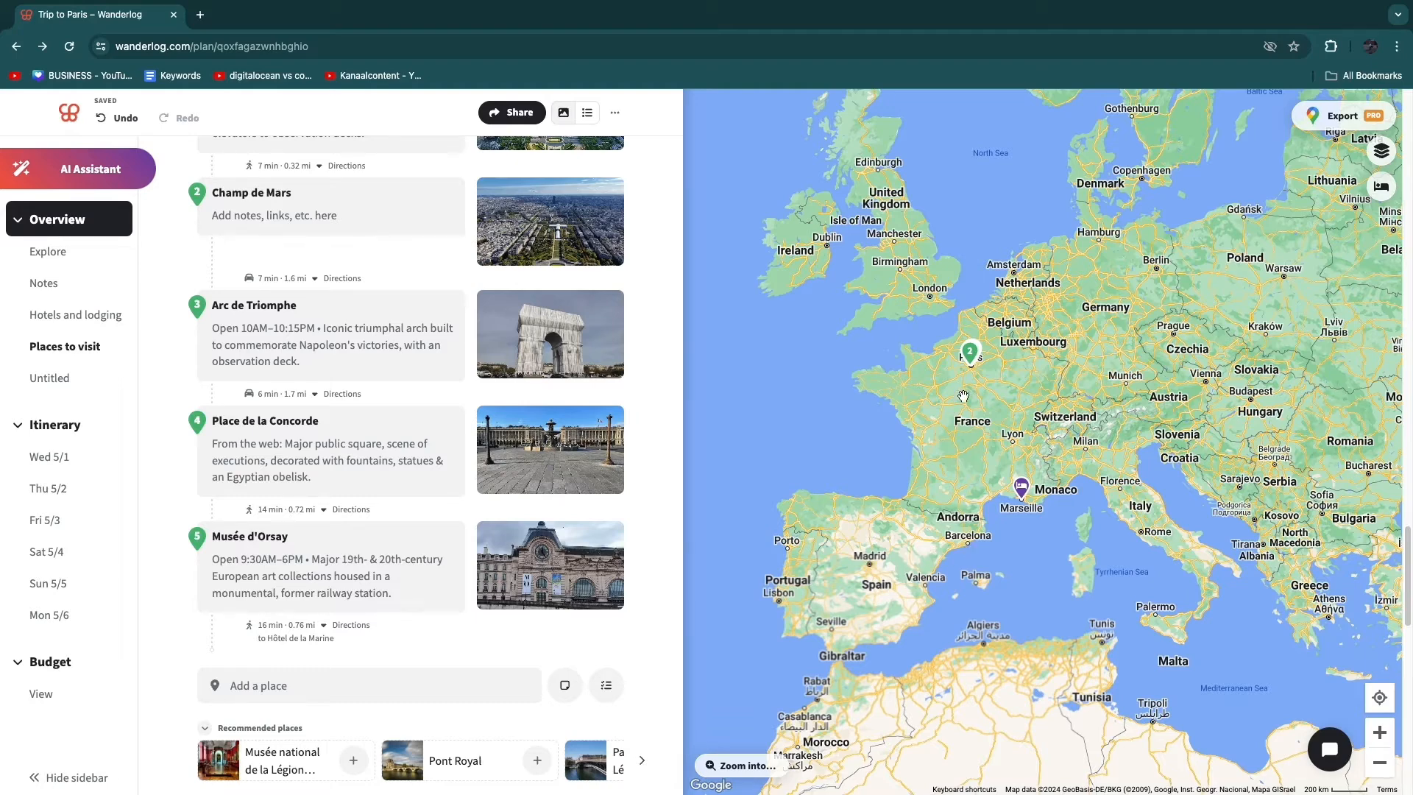
pyautogui.scroll(-2, 972, 404)
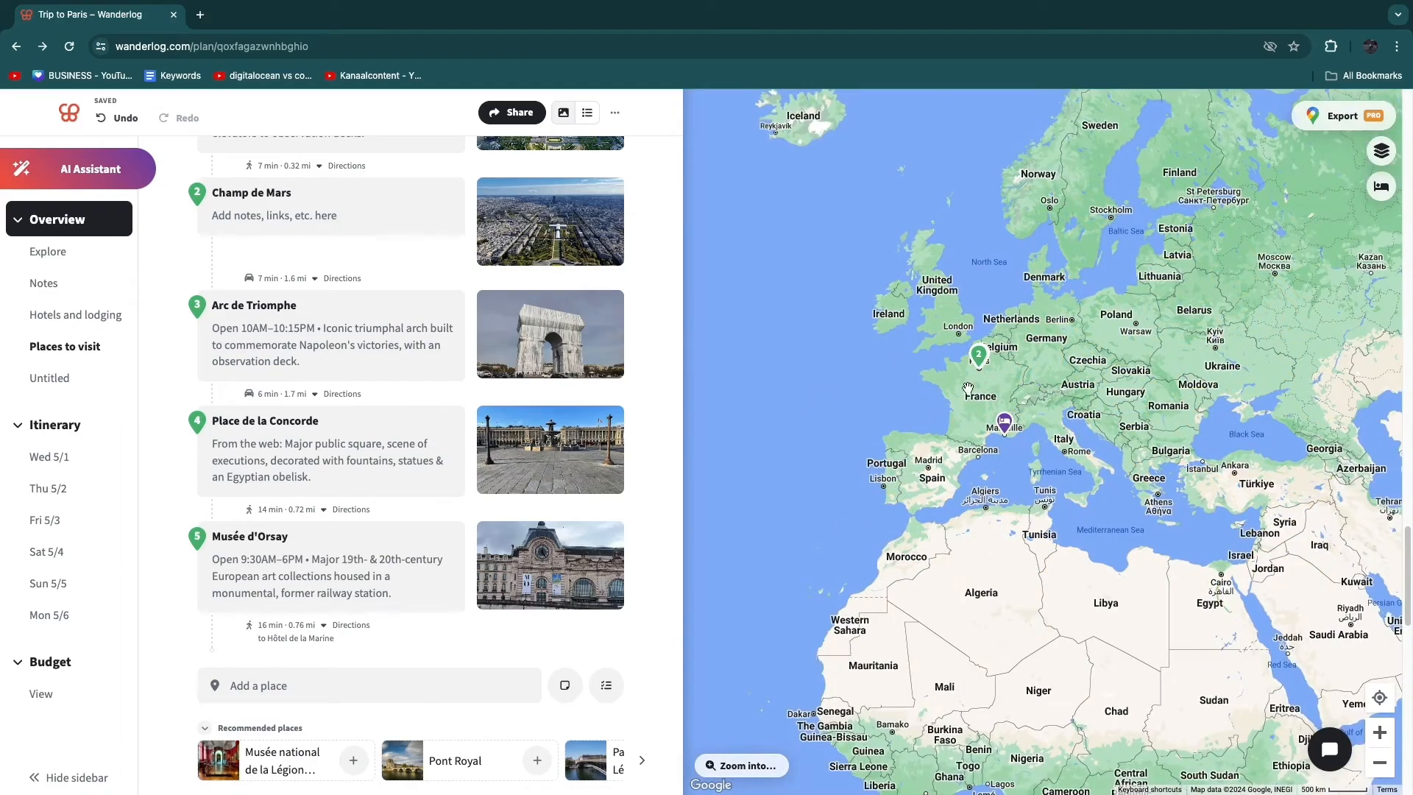
pyautogui.scroll(3, 915, 427)
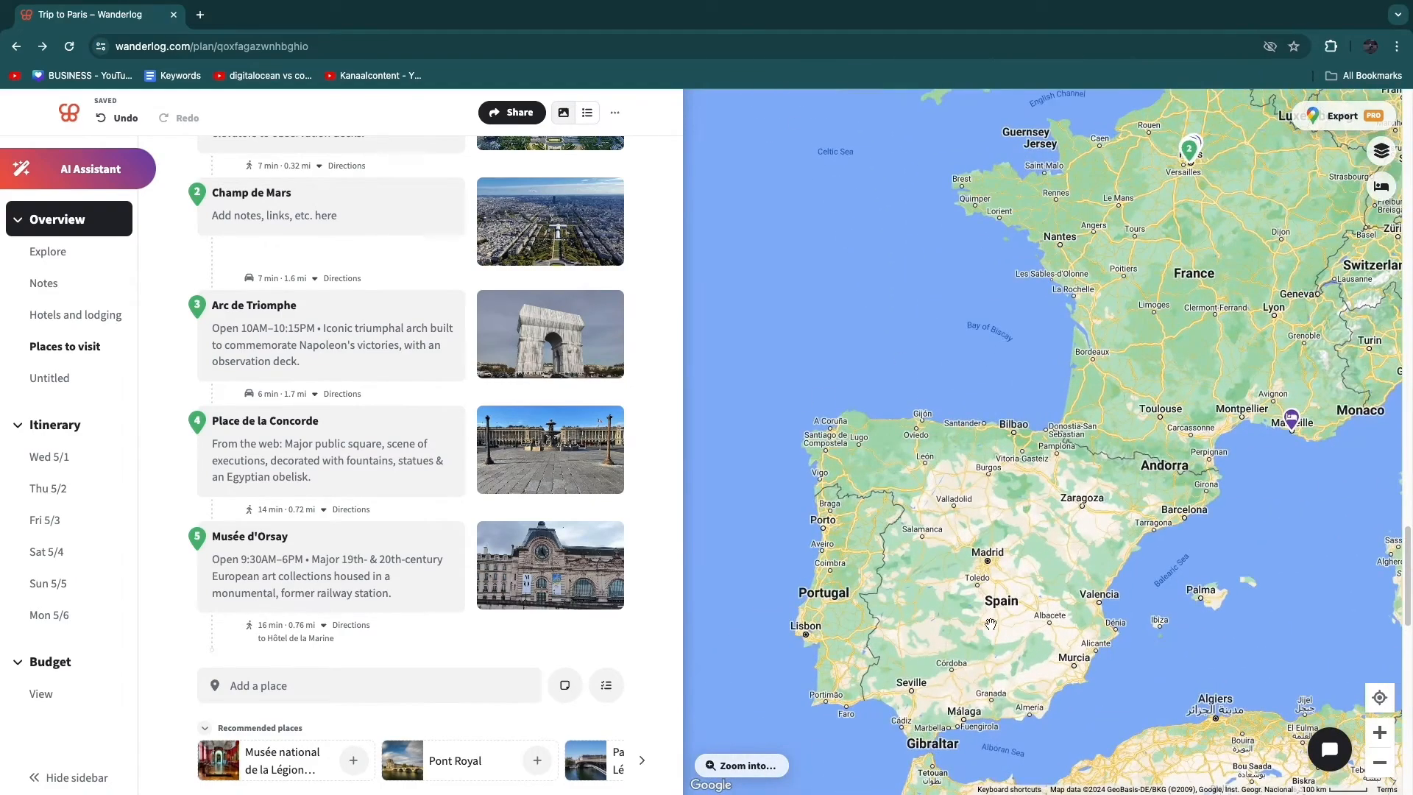
pyautogui.click(512, 113)
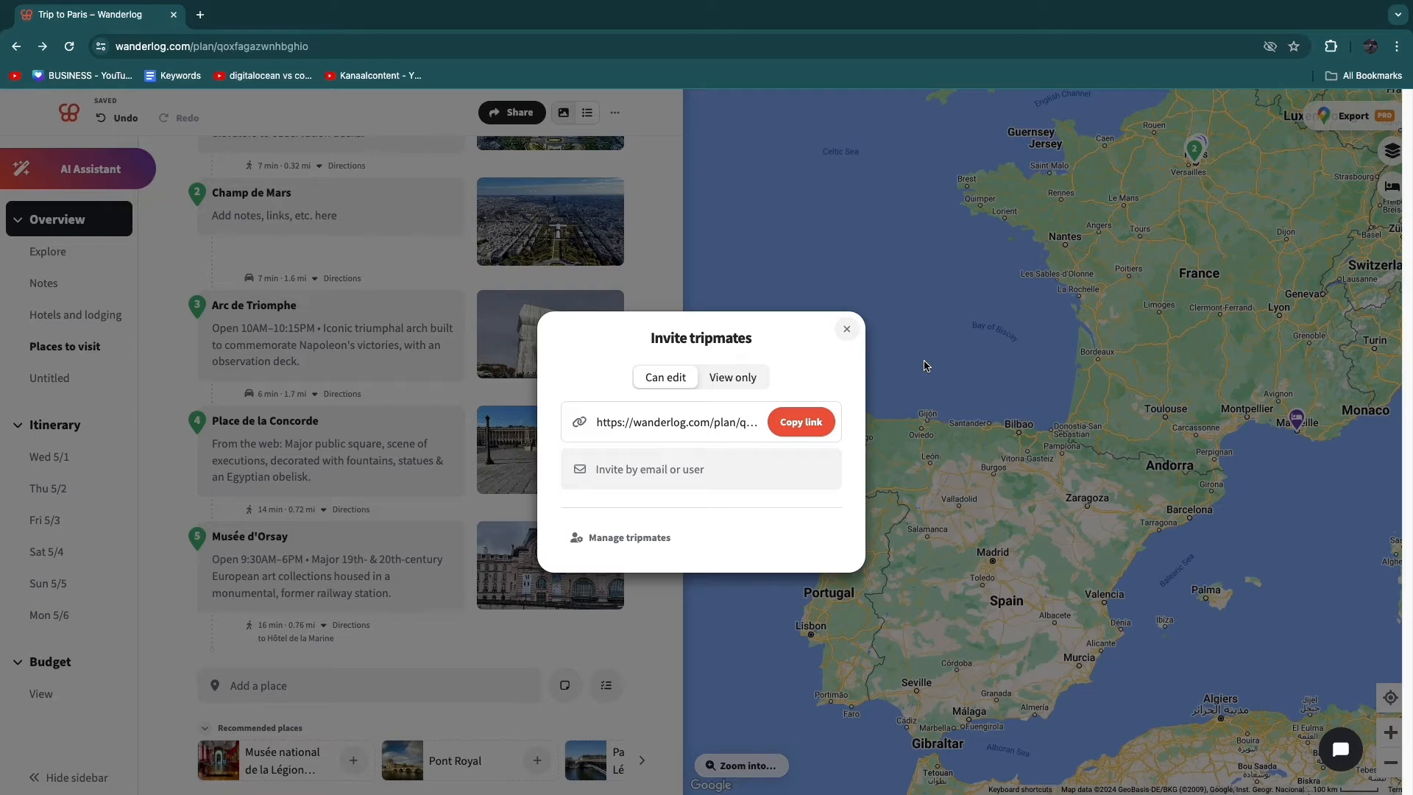
# - Review the view-only and can-edit sharing options for tripmates, then leave the invitation dialog
pyautogui.click(734, 378)
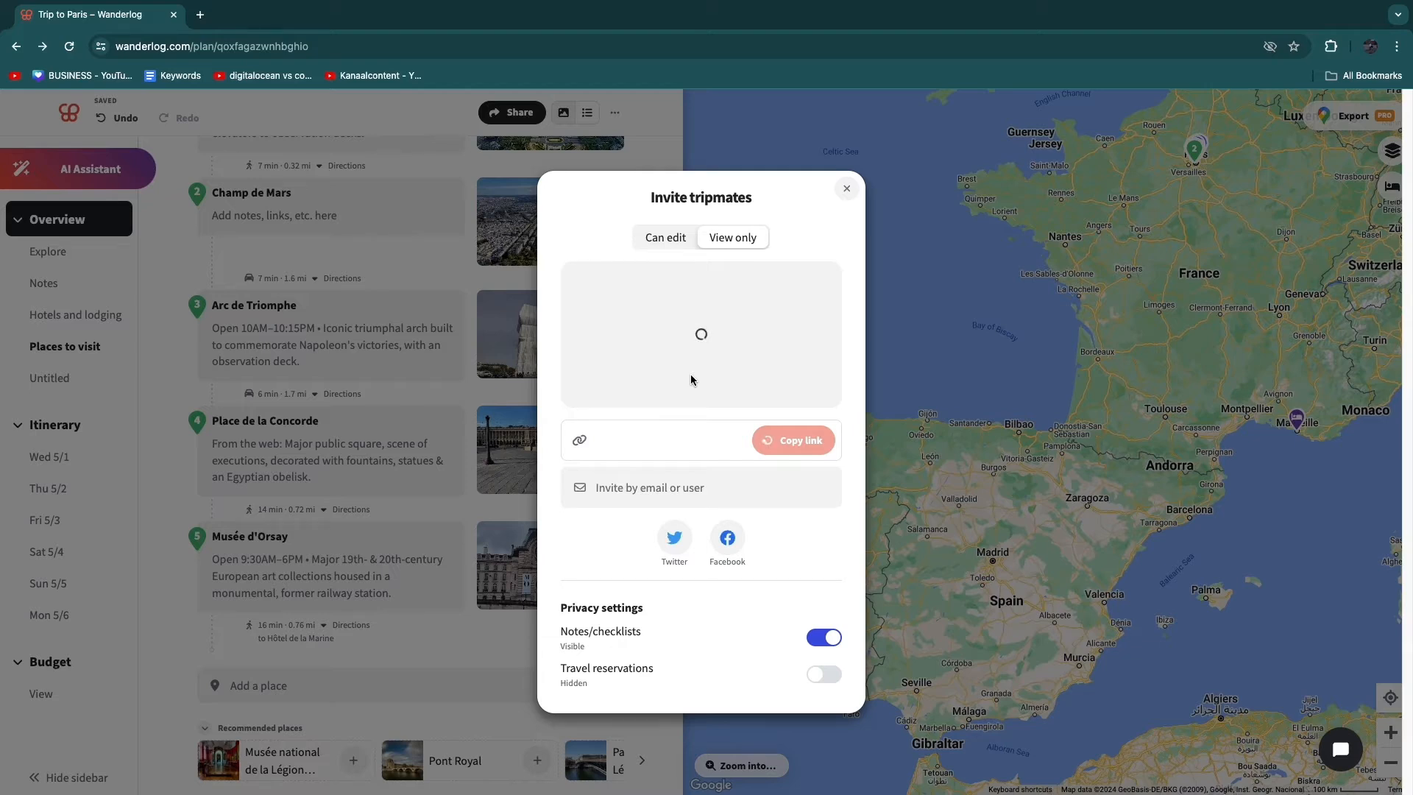
pyautogui.click(667, 236)
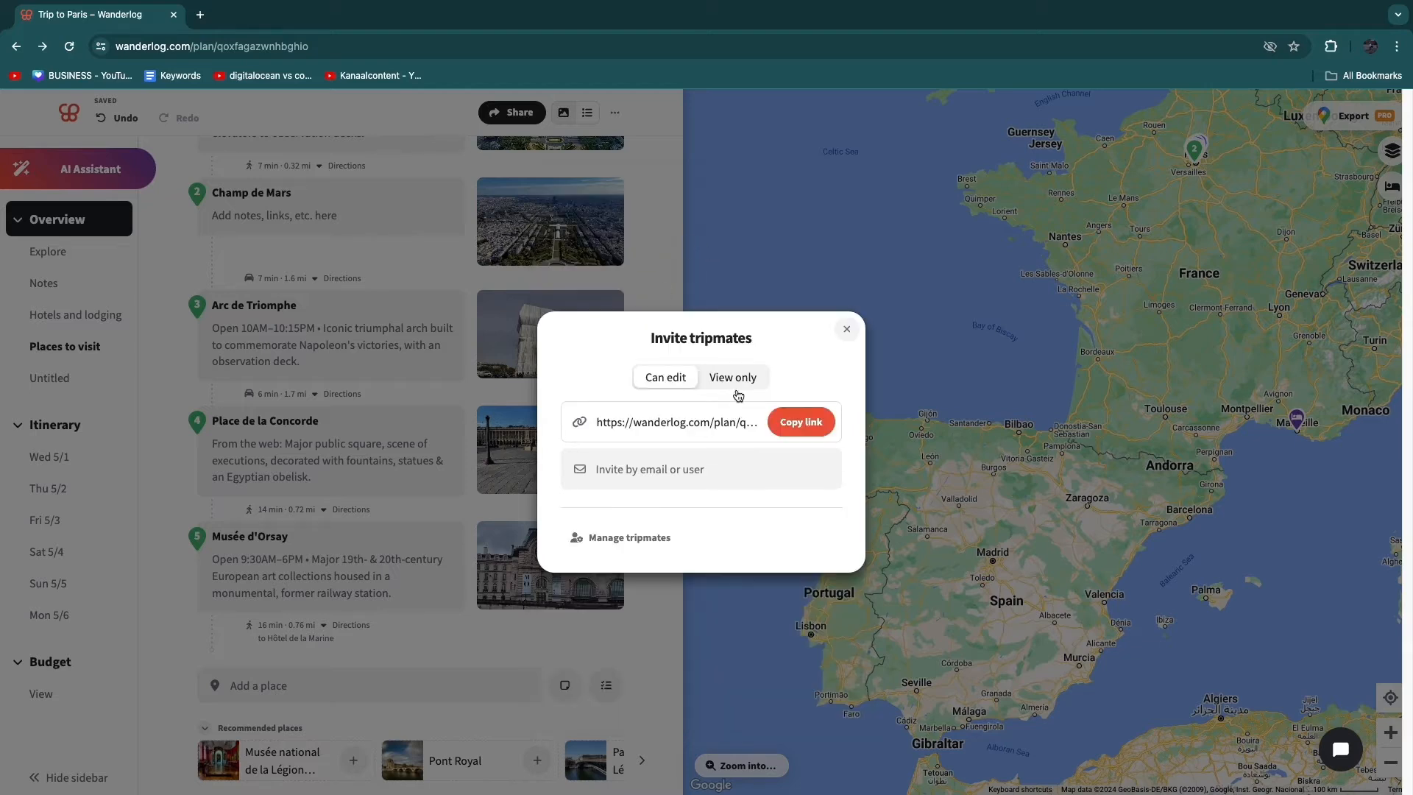
pyautogui.click(843, 329)
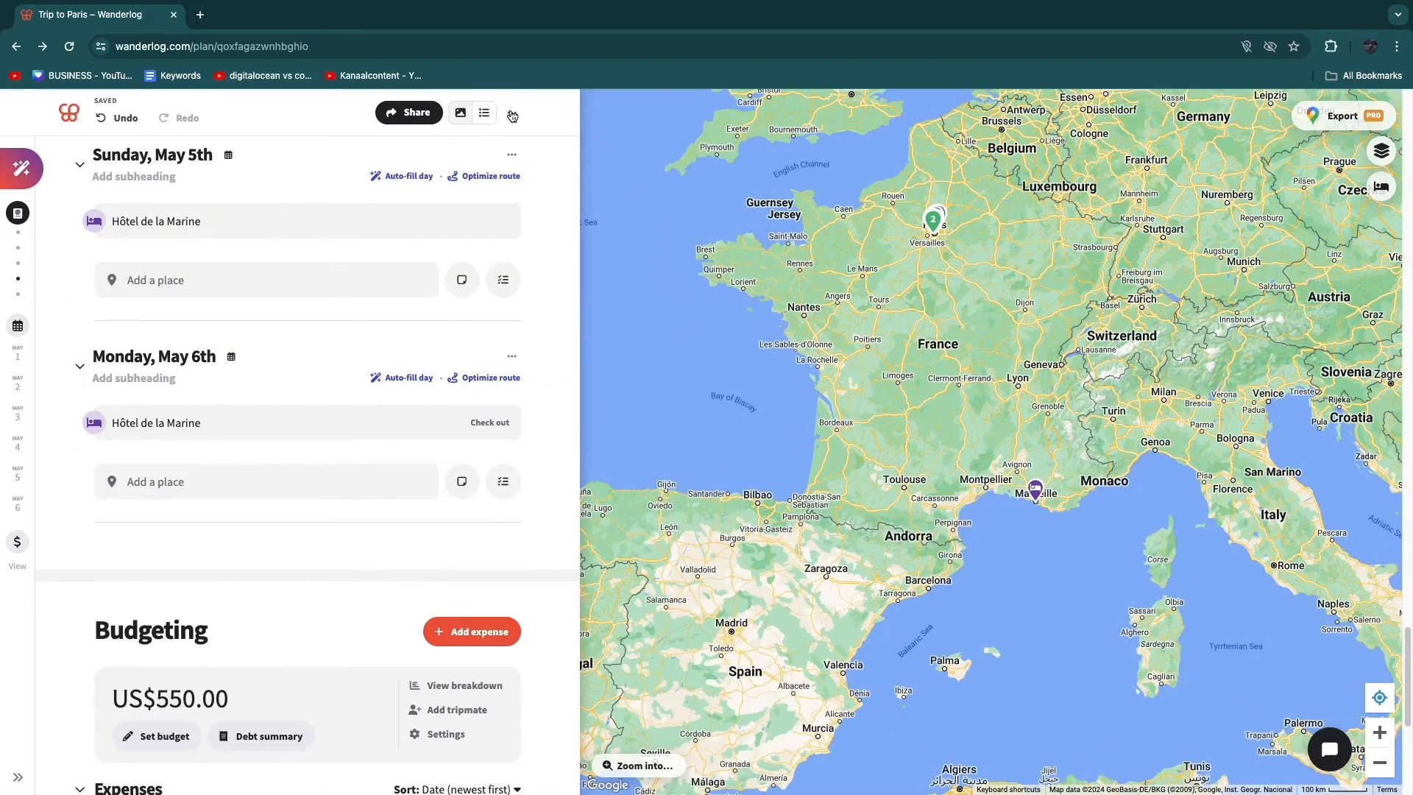
# - Set the trip's default transportation mode to Public transit + walk short distances
pyautogui.click(511, 116)
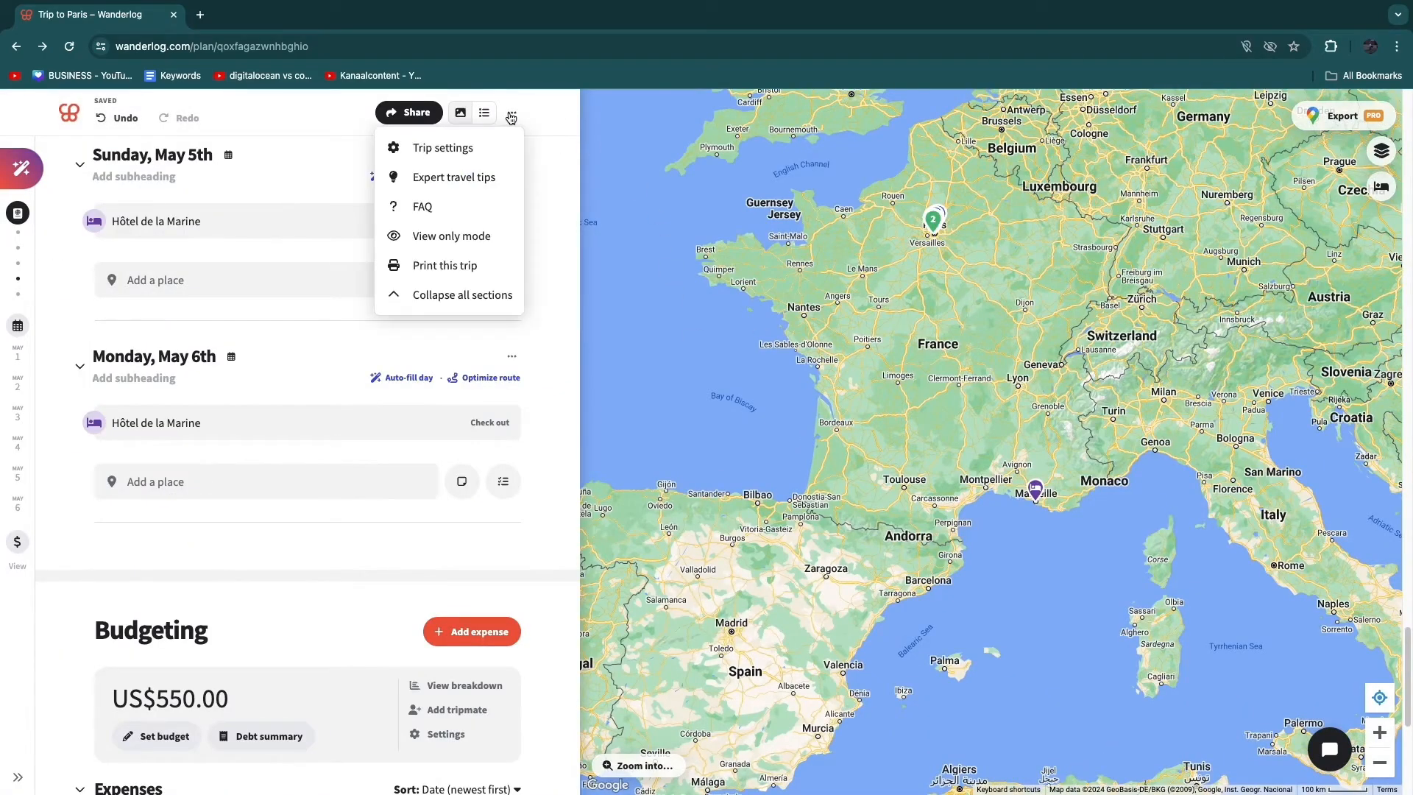
pyautogui.click(443, 145)
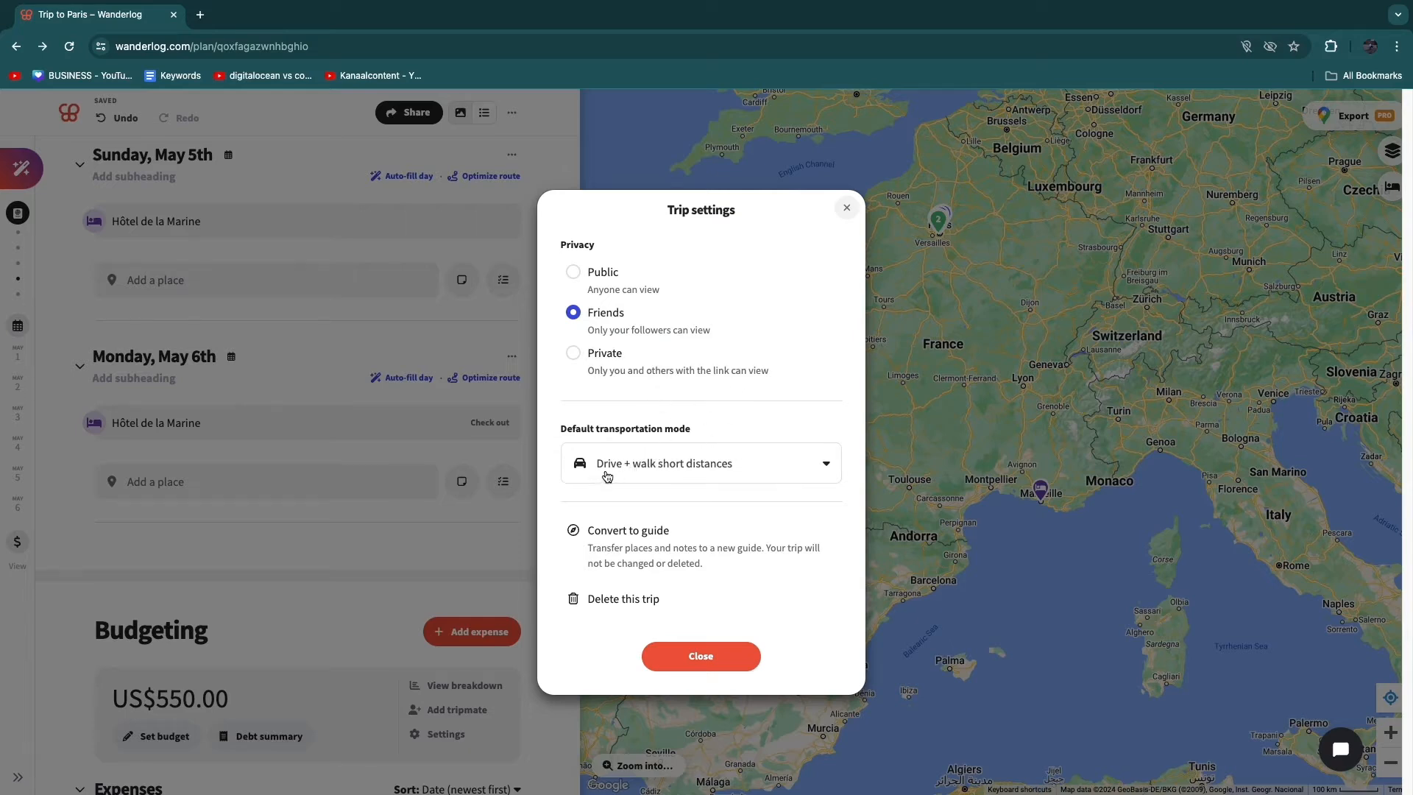
pyautogui.click(671, 470)
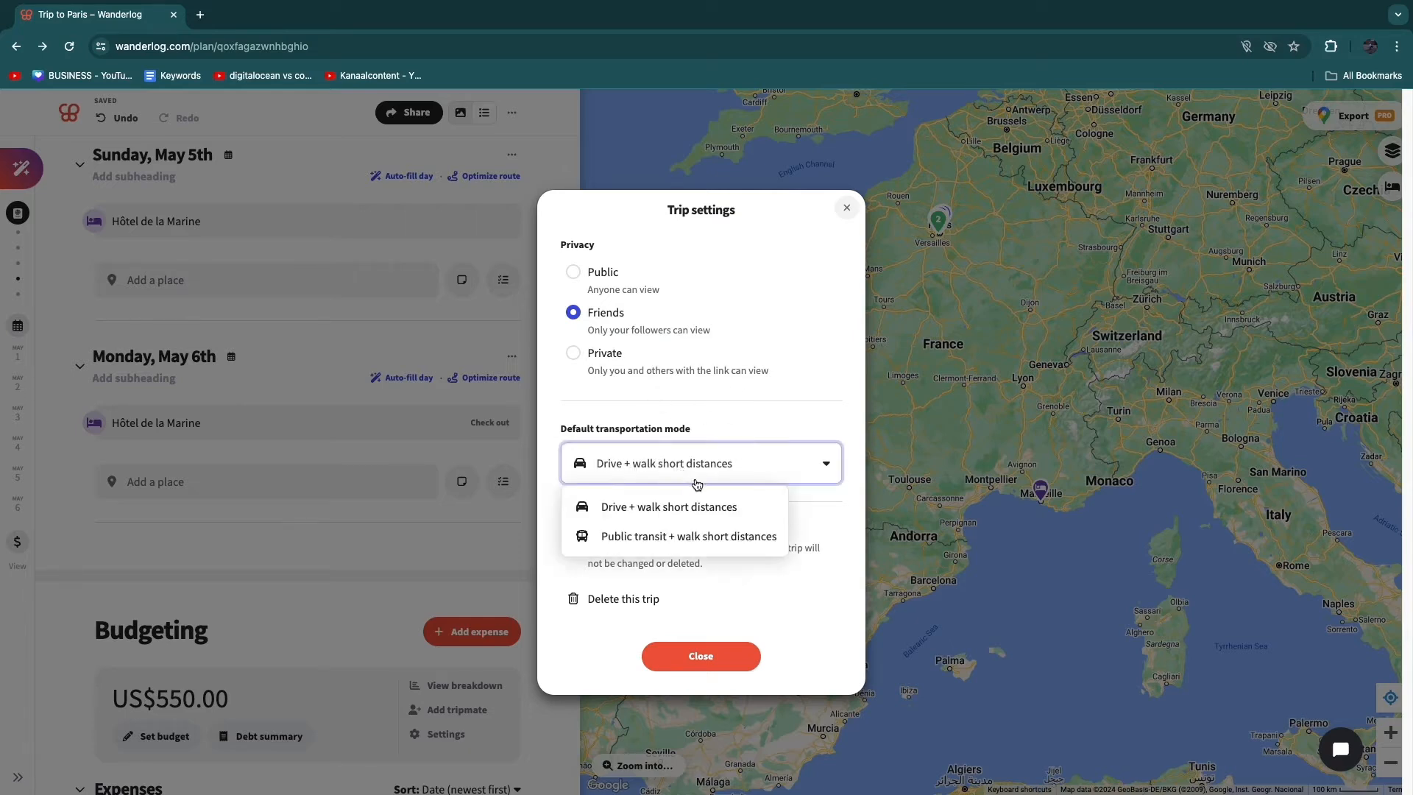
pyautogui.click(653, 545)
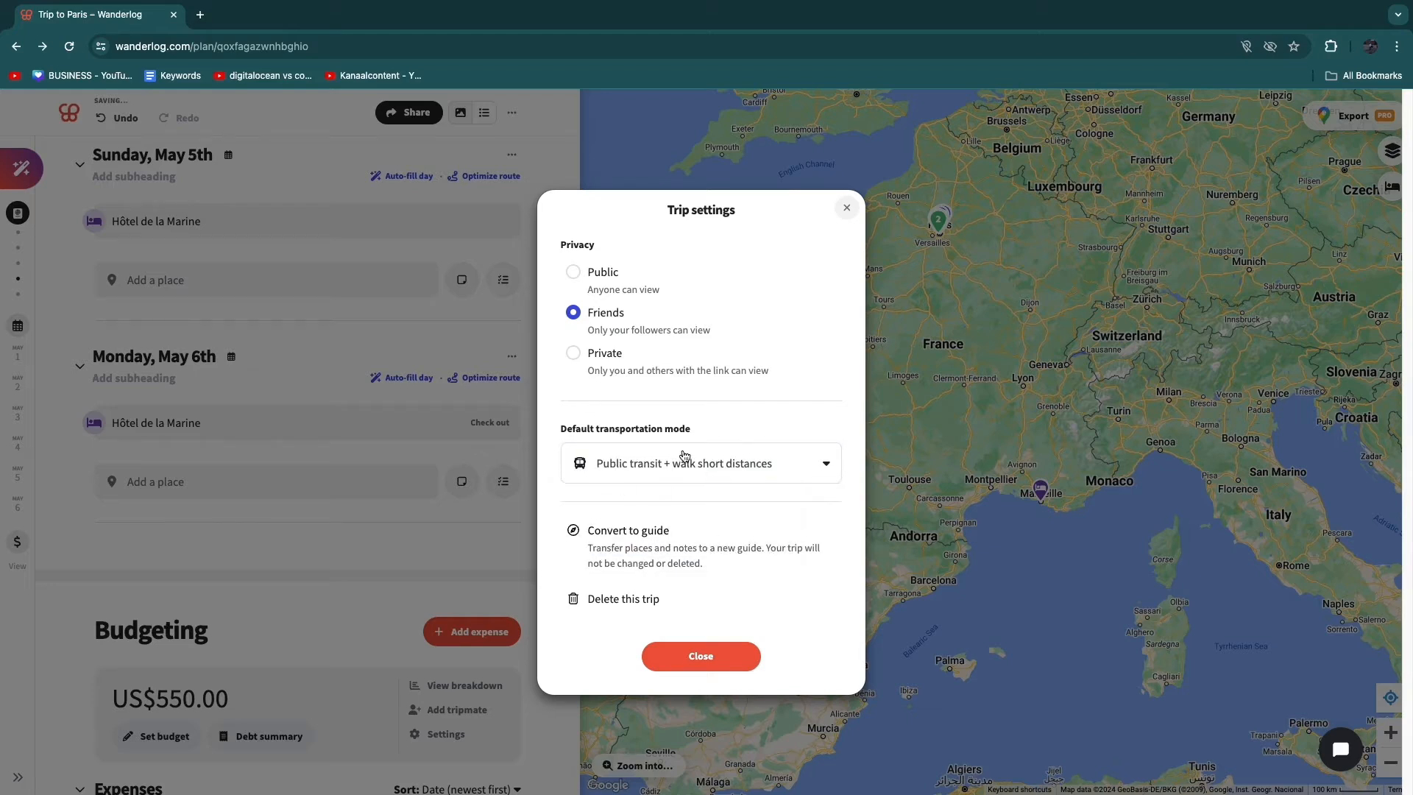
pyautogui.click(671, 667)
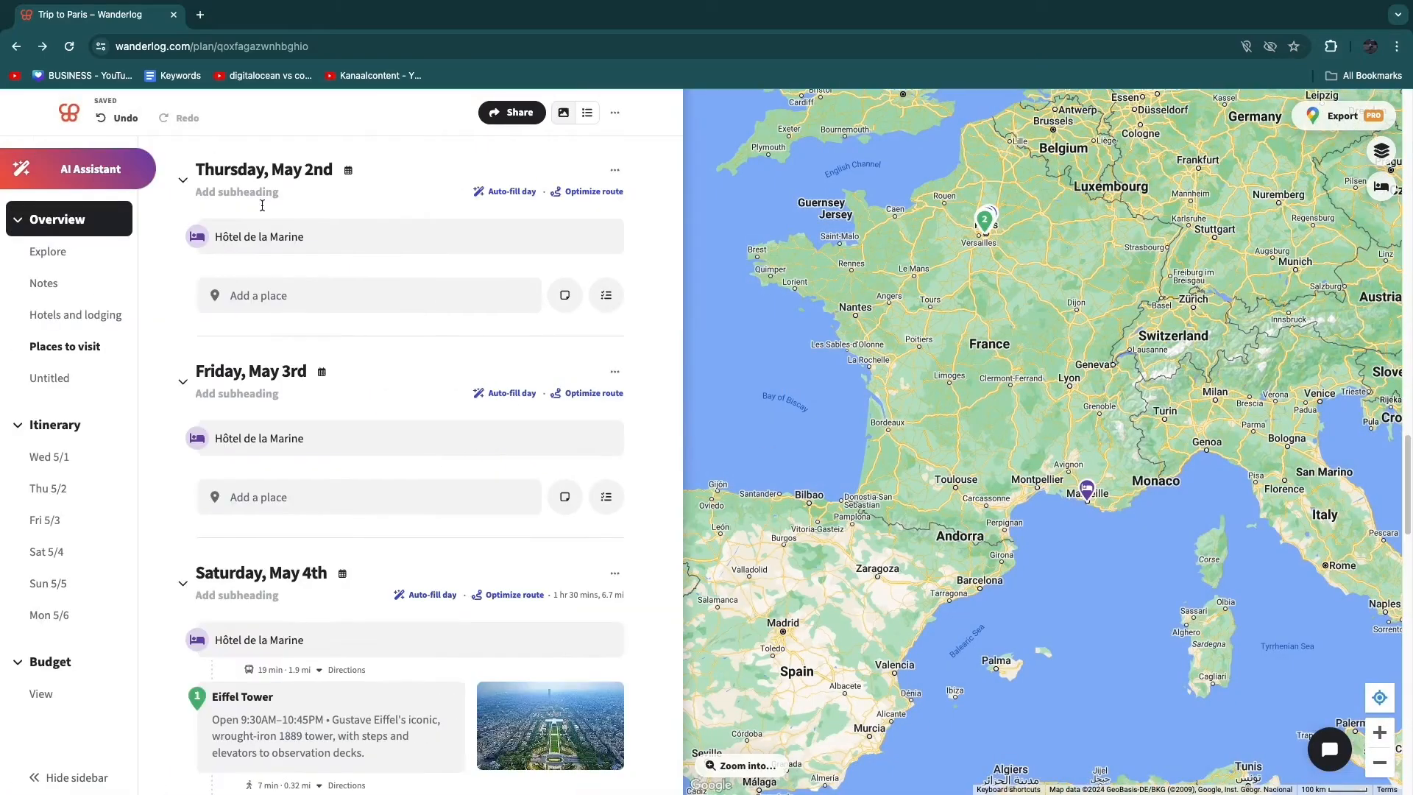
# - Ask the AI Assistant for the suggested "3 day itinerary to Paris"
pyautogui.click(73, 170)
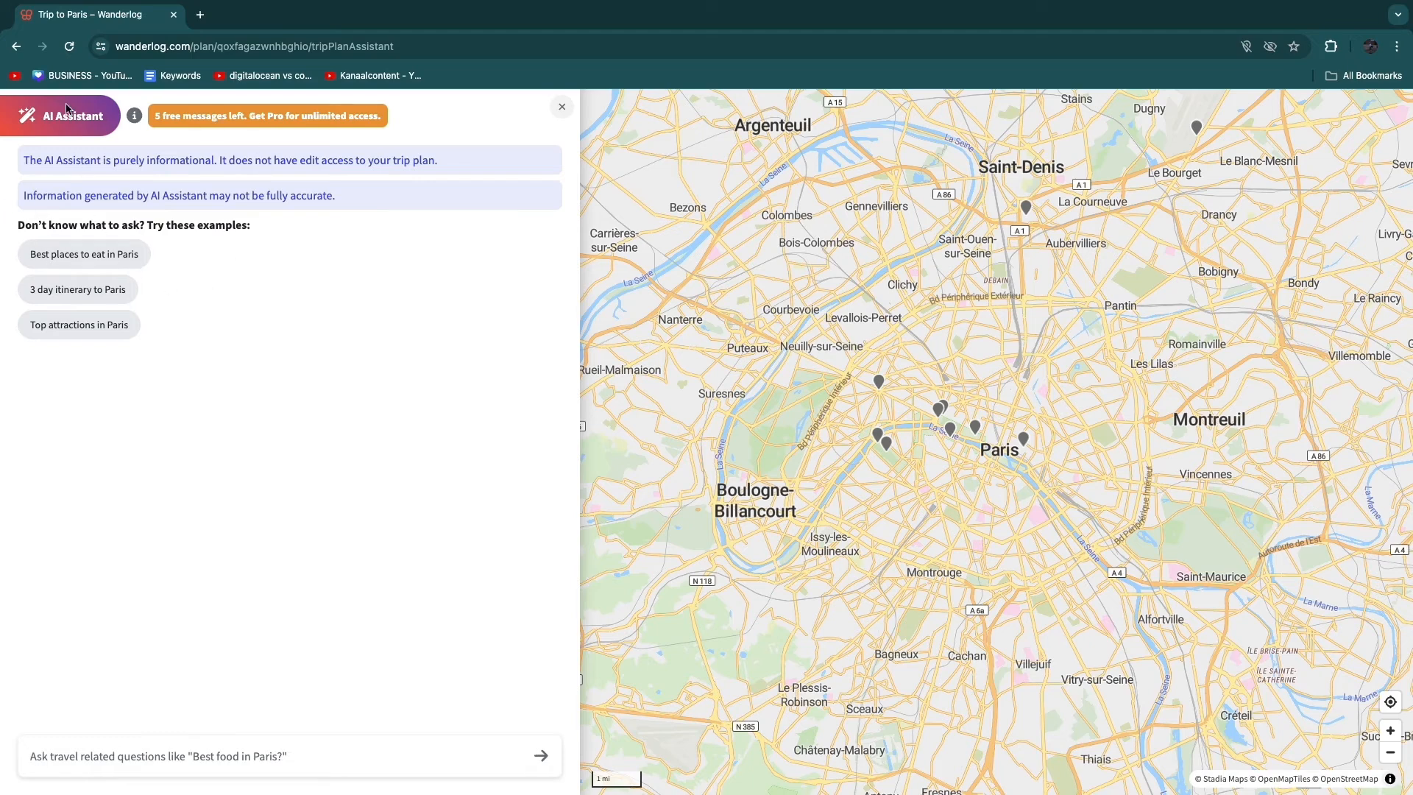
pyautogui.moveTo(27, 160); pyautogui.dragTo(223, 163)
pyautogui.click(316, 160)
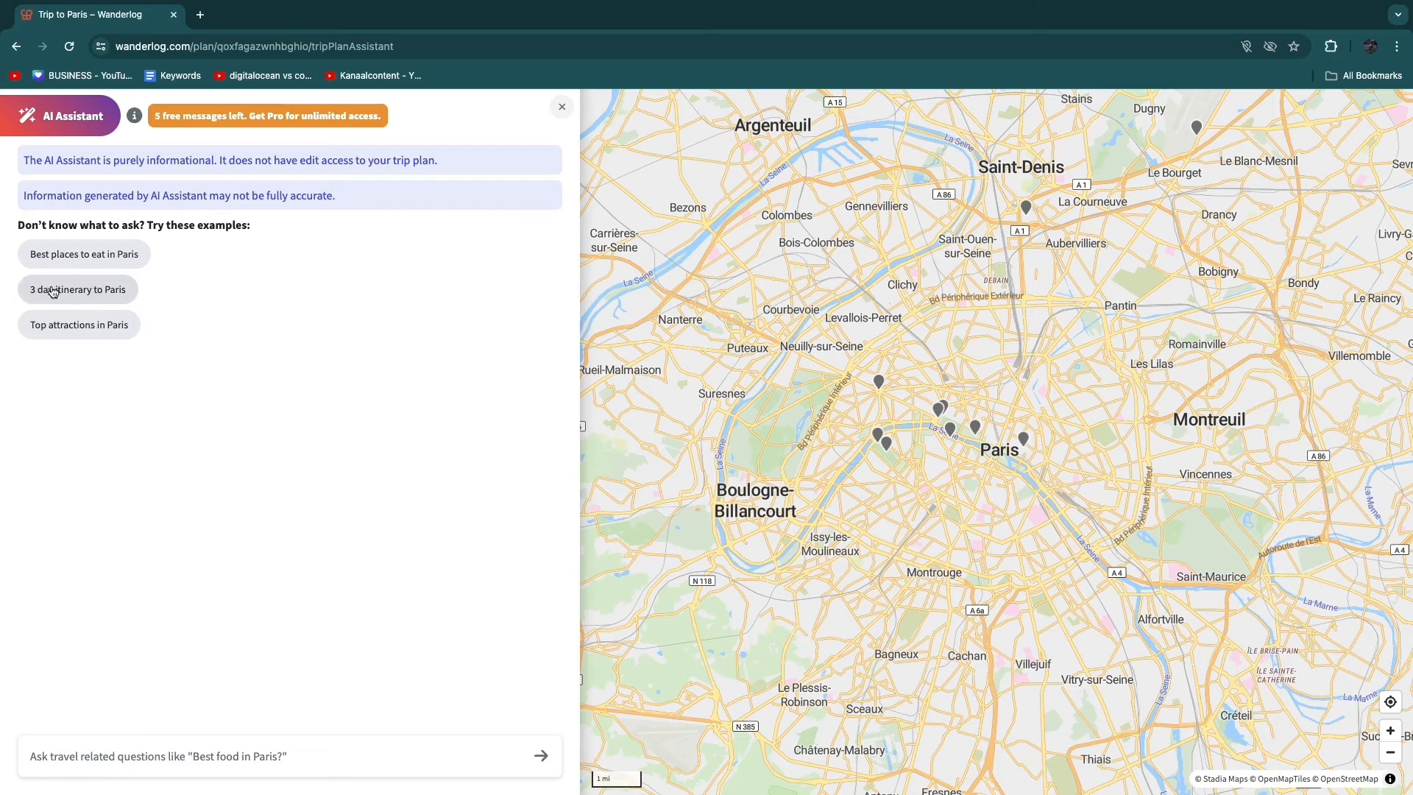
pyautogui.click(80, 291)
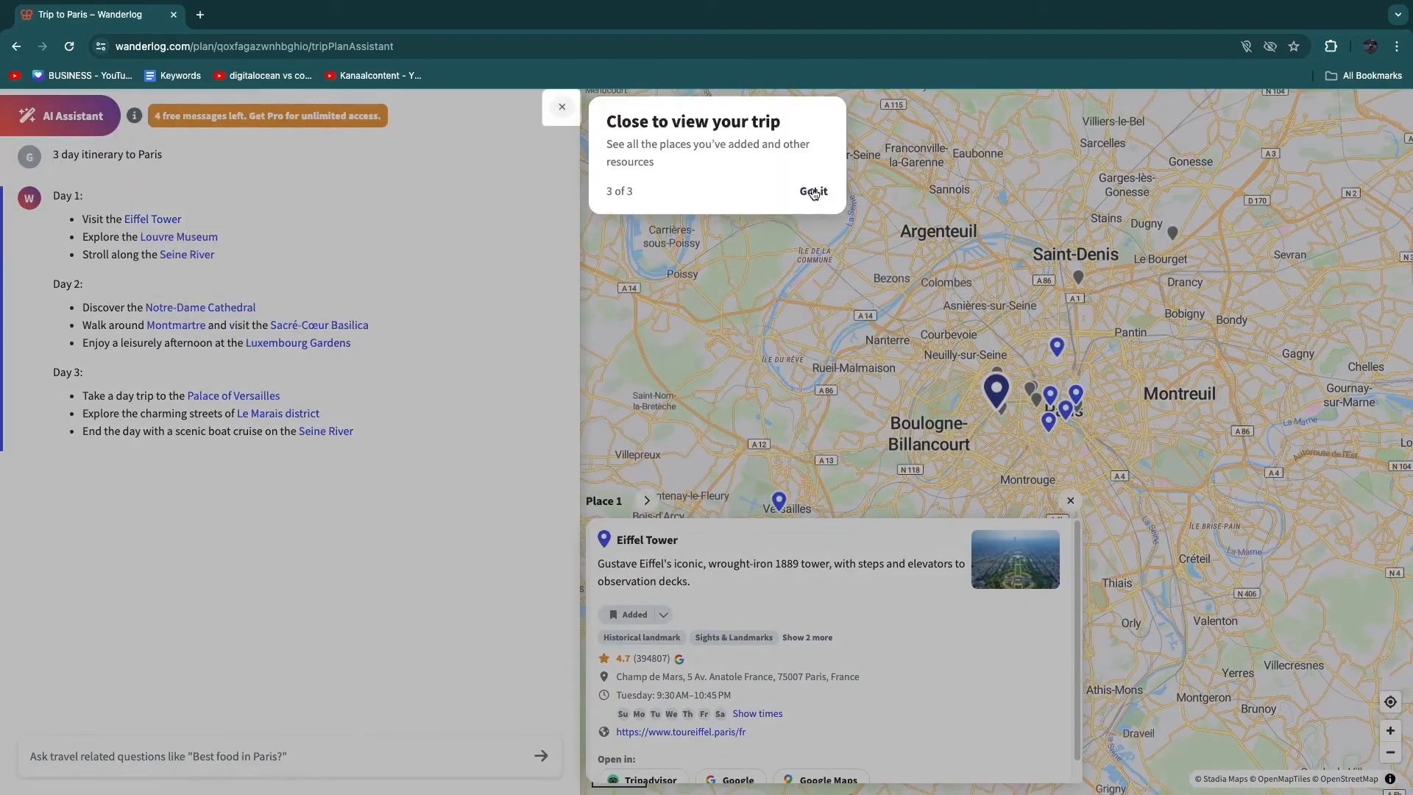
# - Add the Seine River from the assistant's Day 1 suggestions to Sunday, May 5th
pyautogui.click(813, 192)
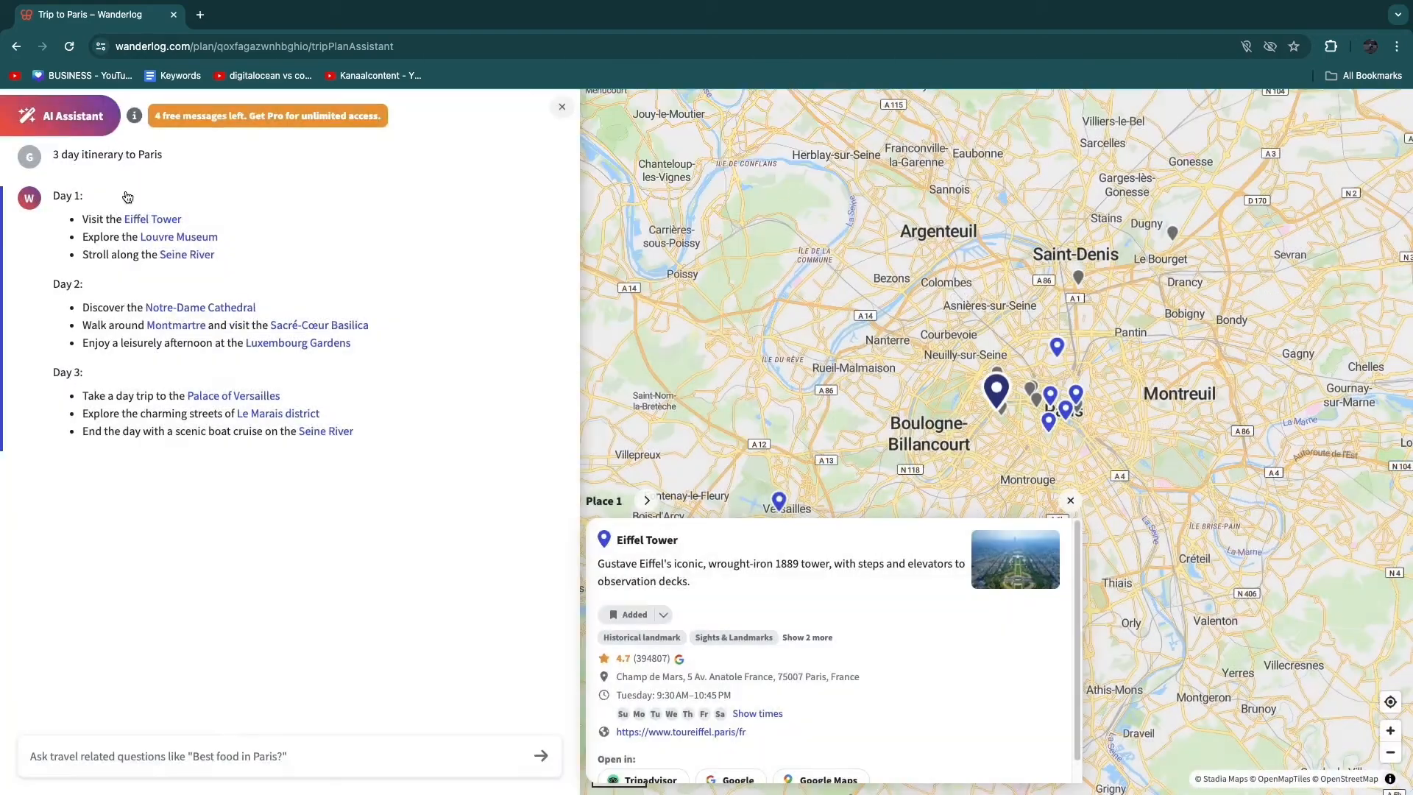
pyautogui.click(188, 255)
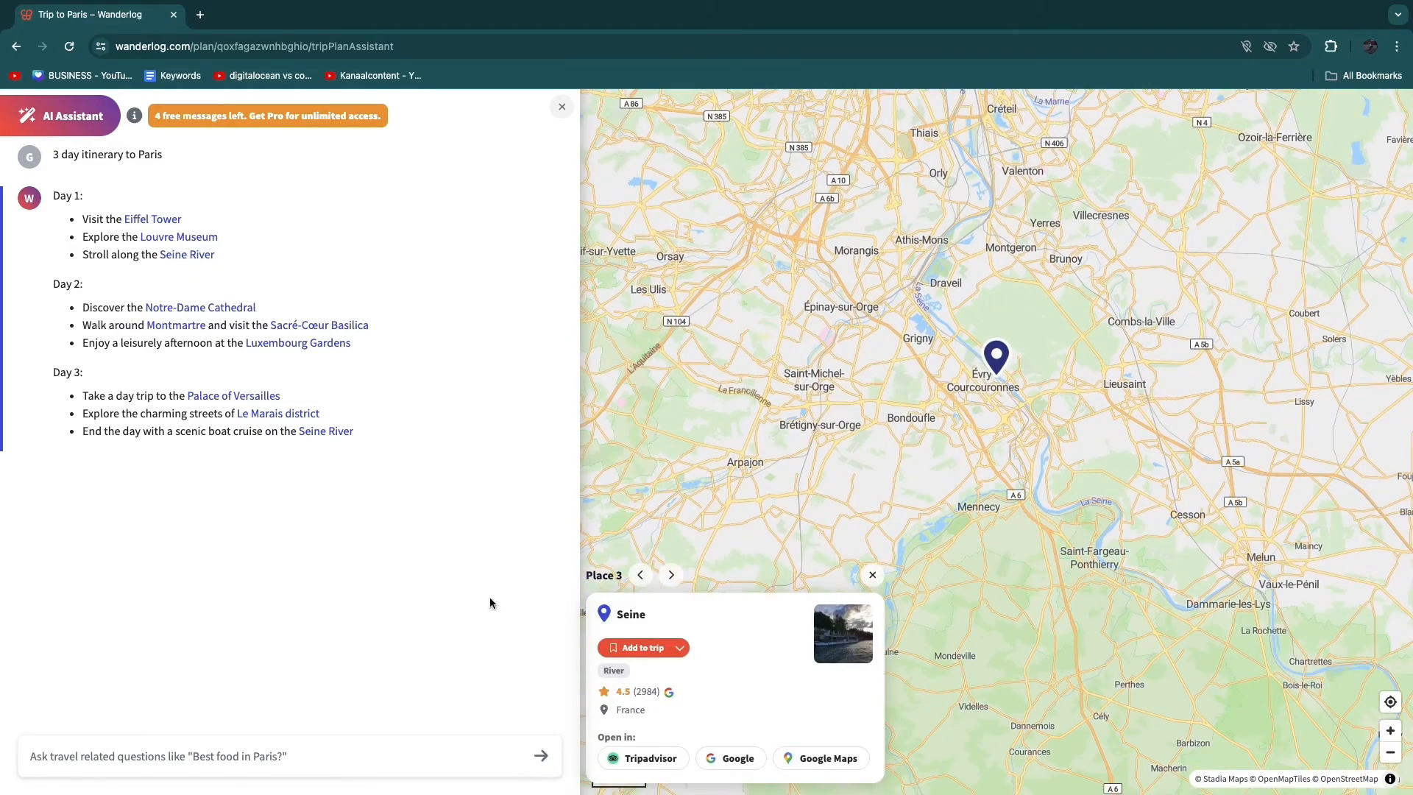
pyautogui.click(680, 649)
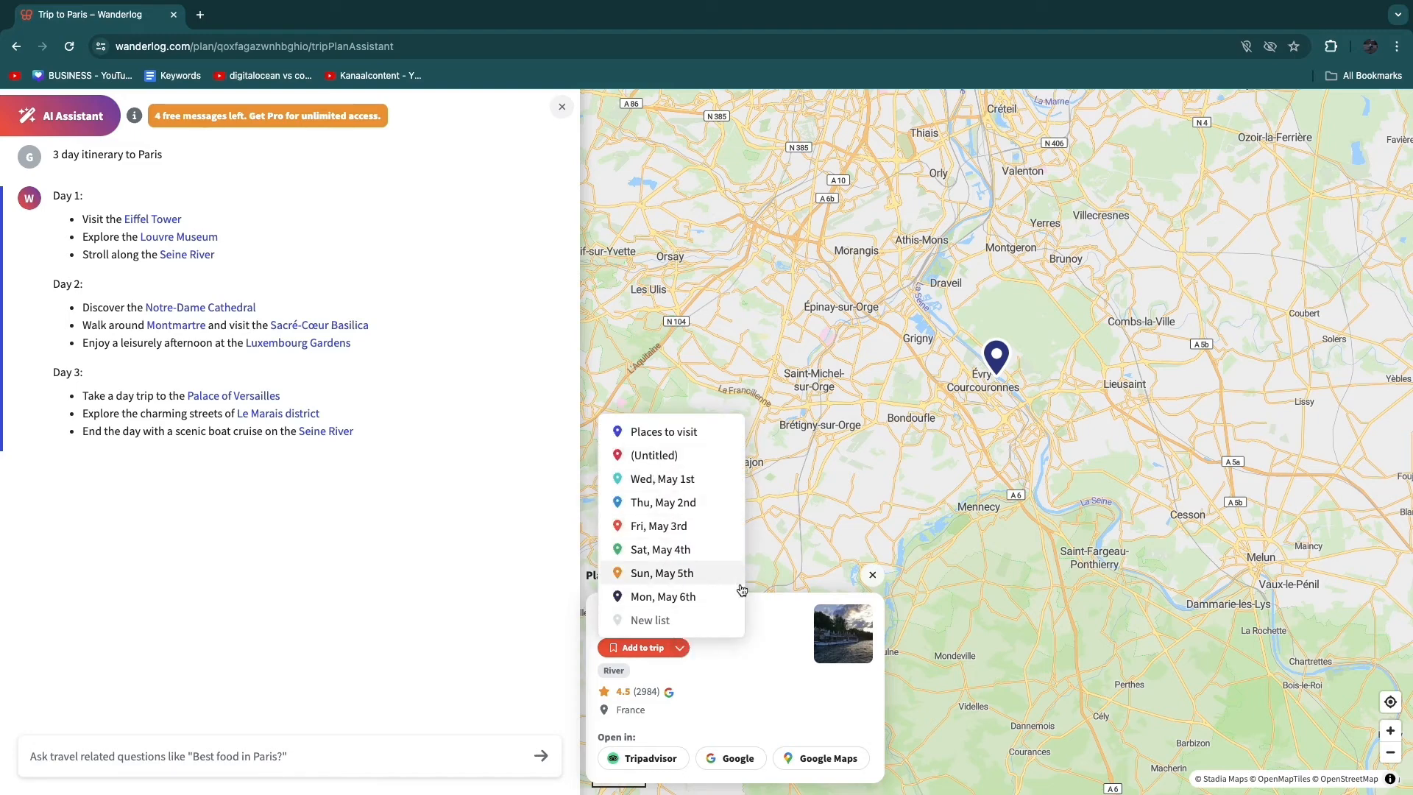
pyautogui.click(666, 575)
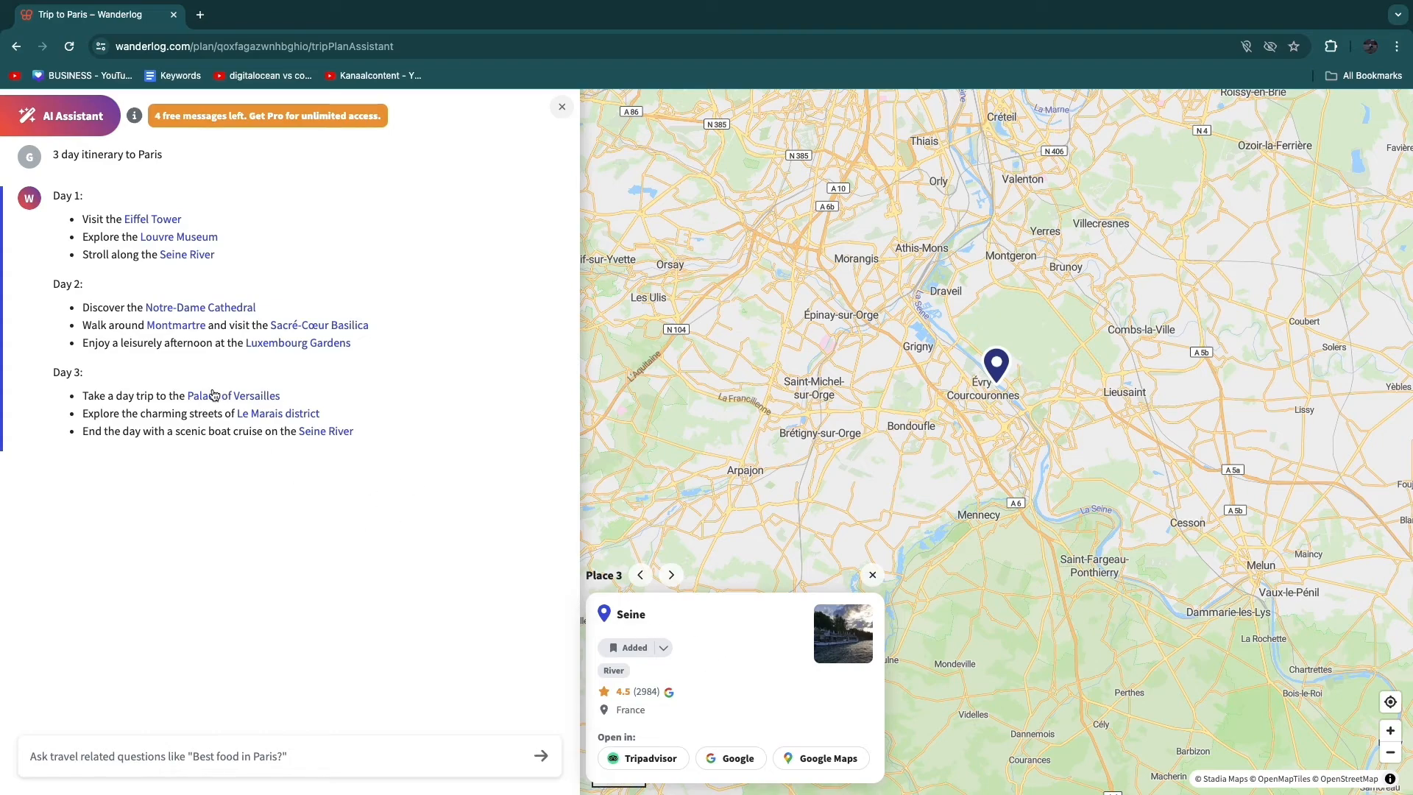
# - Add the Palace of Versailles from the Day 3 suggestions to Thursday, May 2nd, and return to the trip plan
pyautogui.click(254, 398)
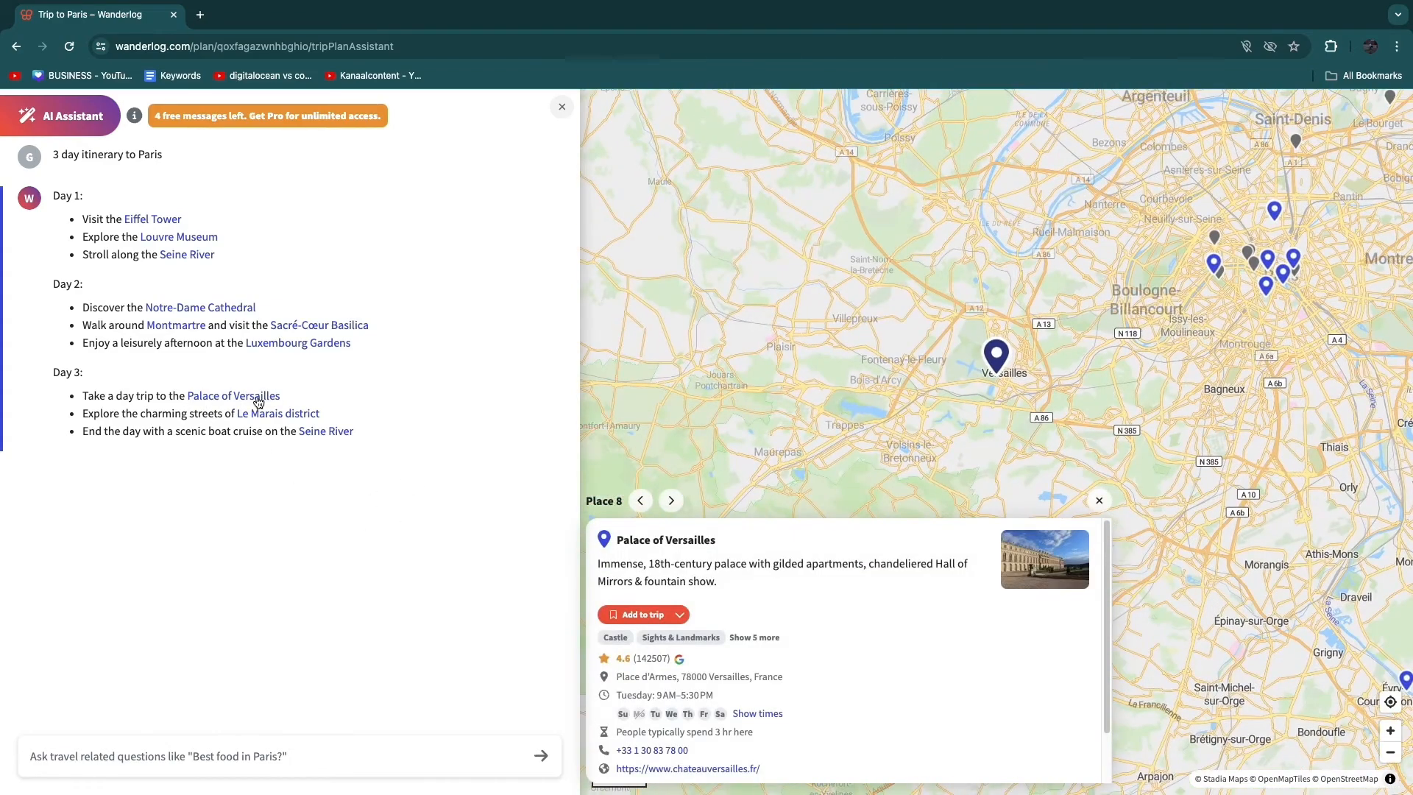
pyautogui.click(683, 616)
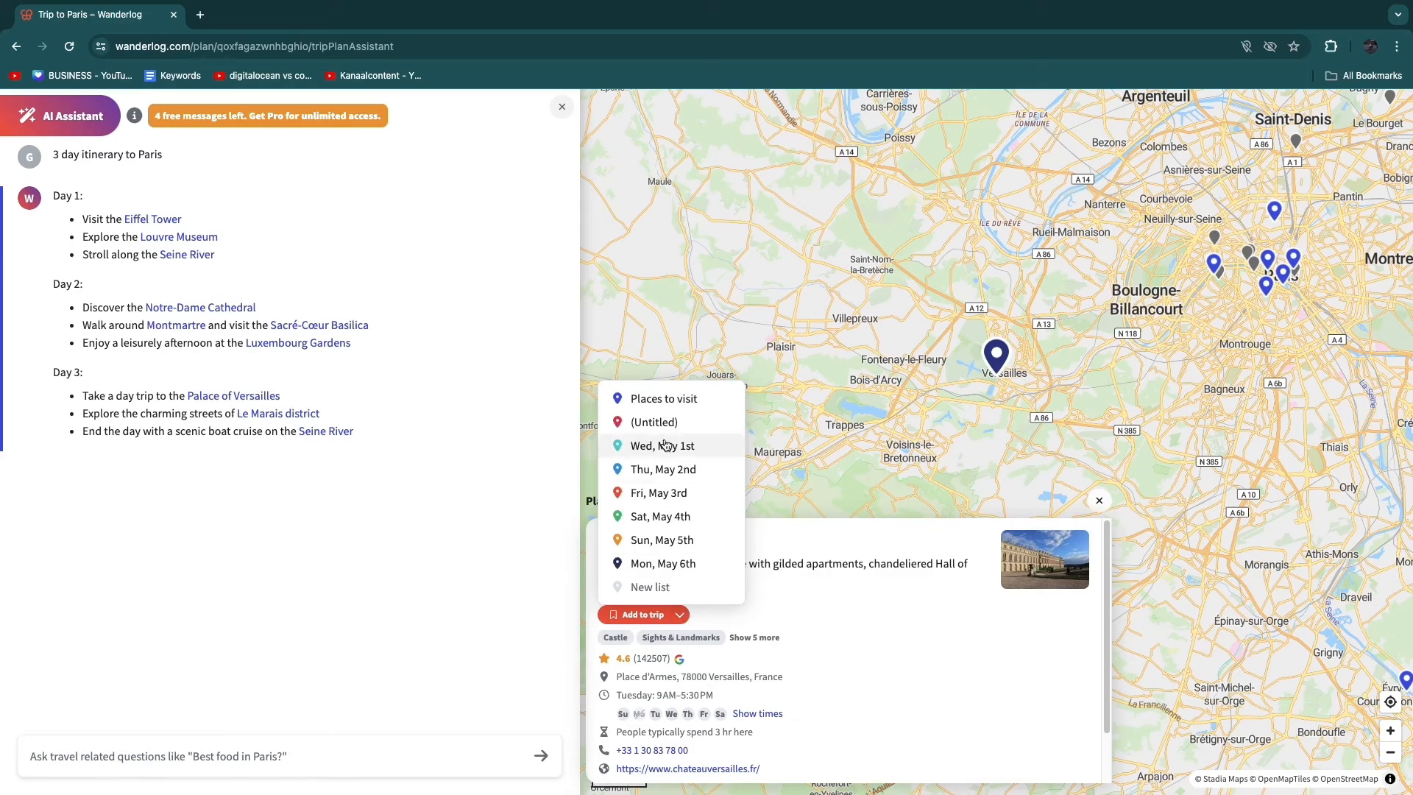
pyautogui.click(666, 469)
pyautogui.click(41, 133)
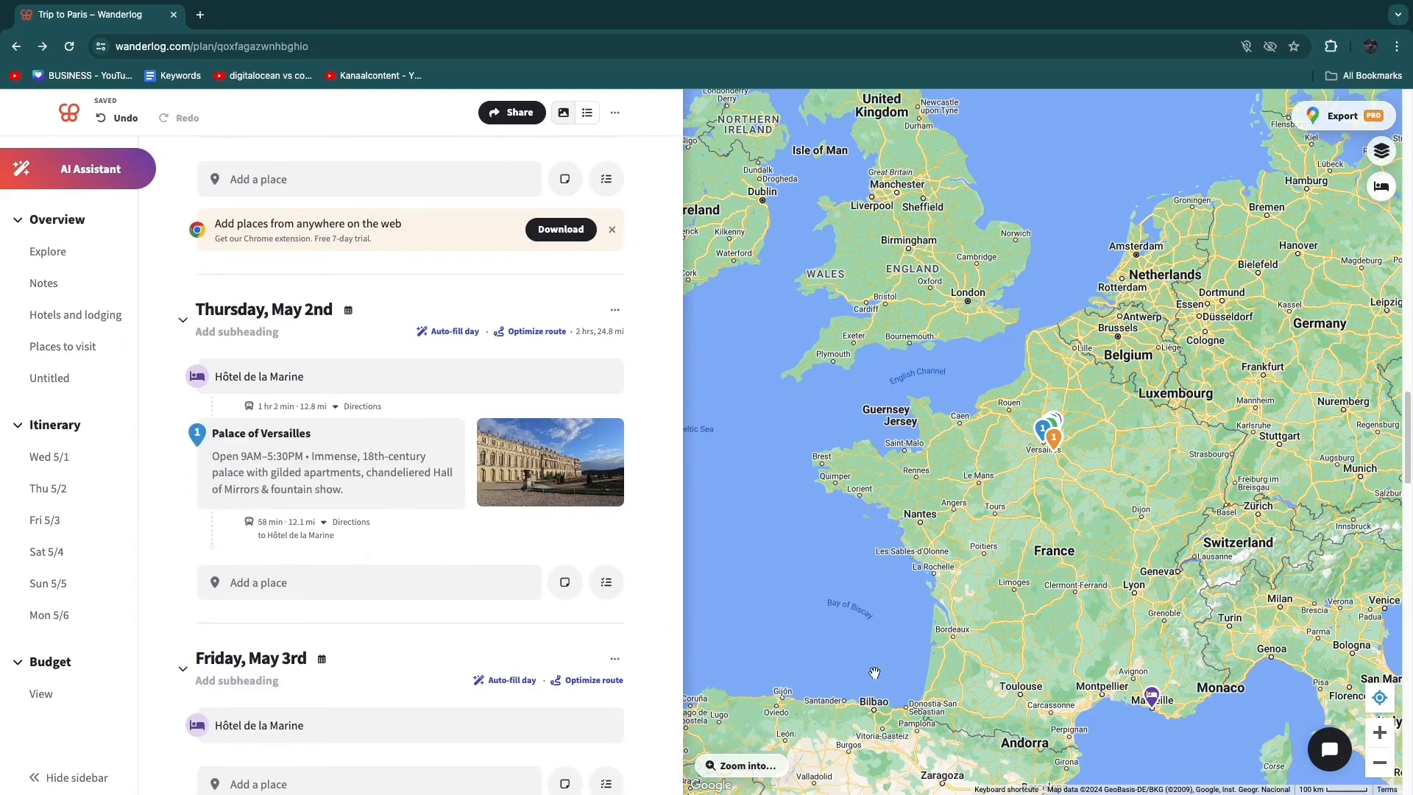
# - Search for hotels in Madrid from May 15 to May 18 for 1 room and 2 guests
pyautogui.moveTo(1291, 642)
pyautogui.mouseDown()
pyautogui.moveTo(1268, 613)
pyautogui.moveTo(1136, 532)
pyautogui.moveTo(1107, 544)
pyautogui.mouseUp()
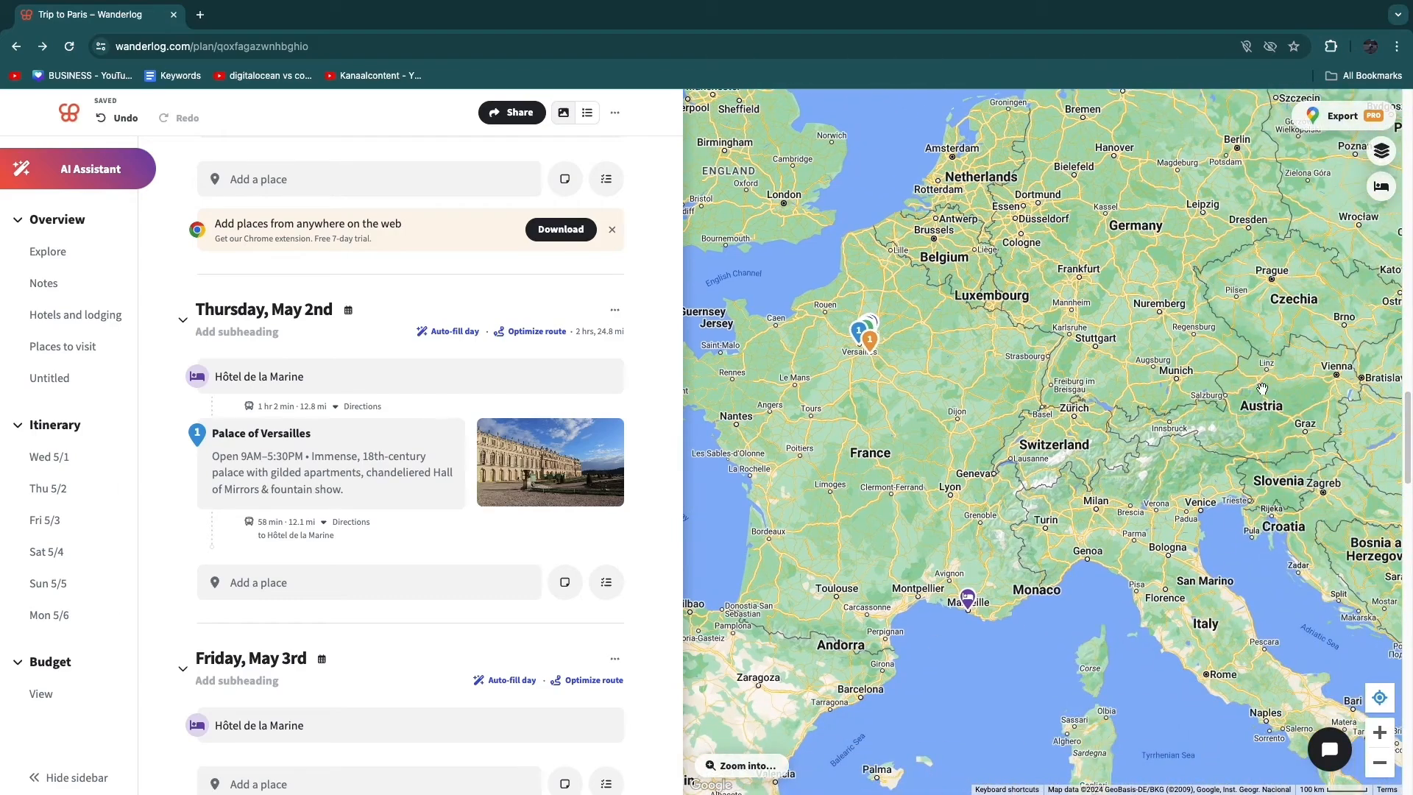
pyautogui.click(1381, 186)
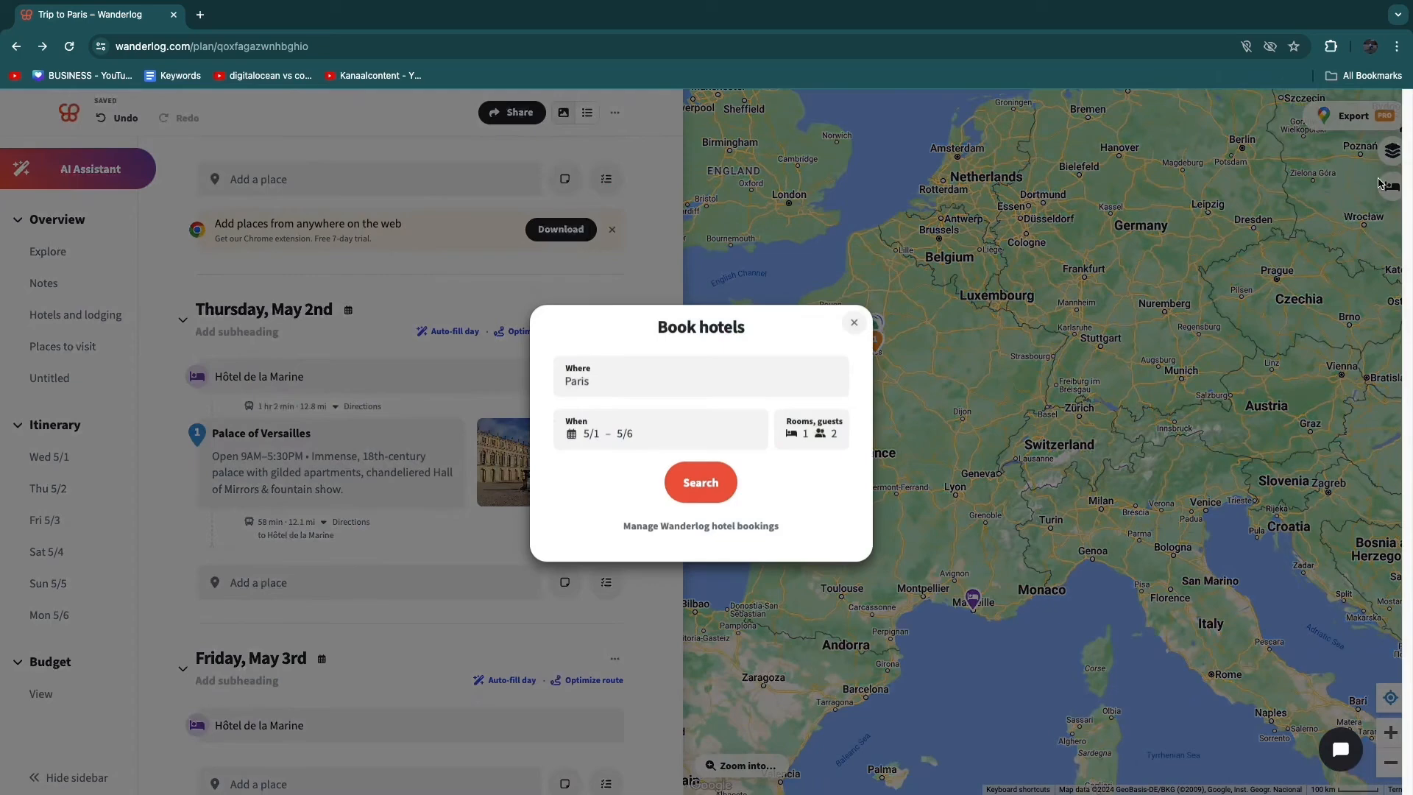
pyautogui.click(613, 397)
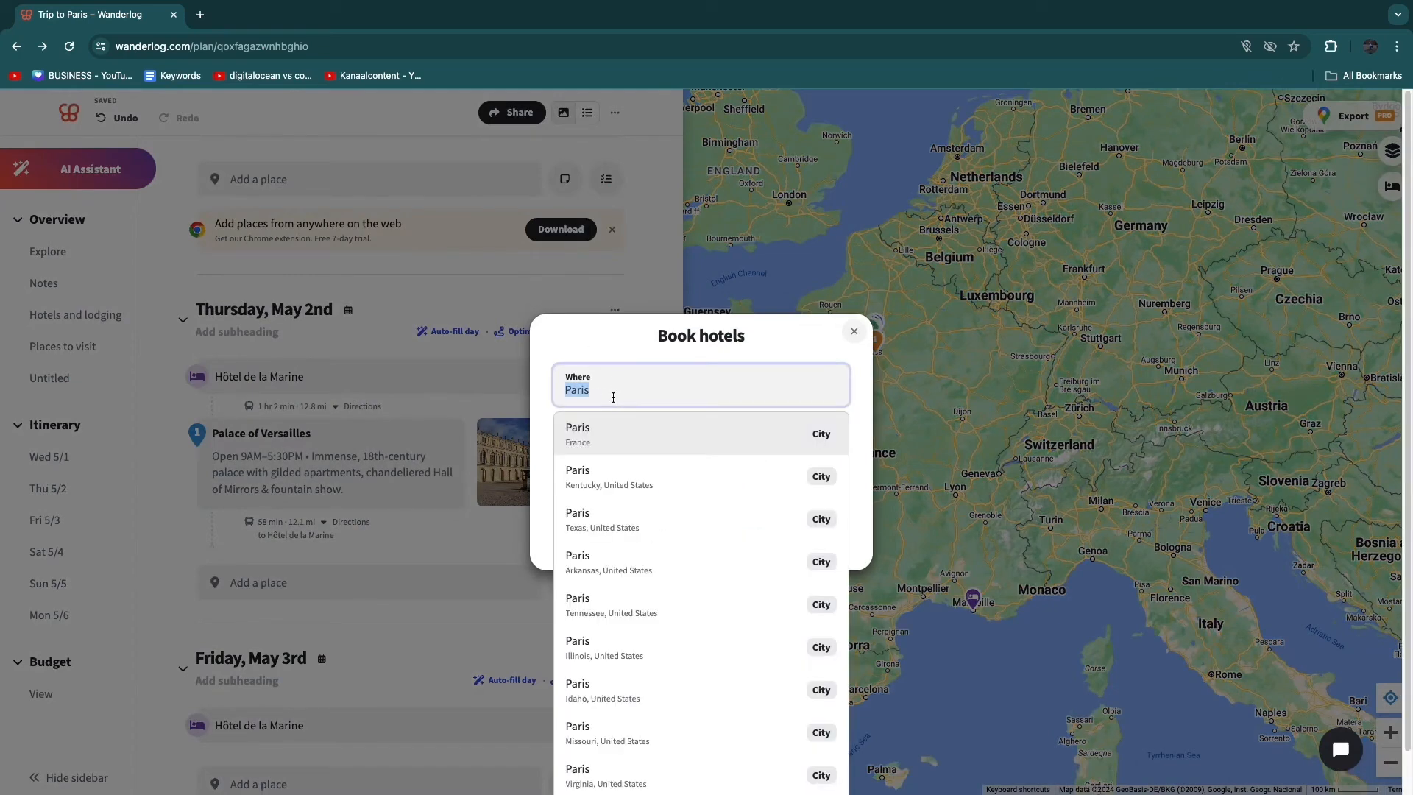
pyautogui.write('madr')
pyautogui.click(617, 445)
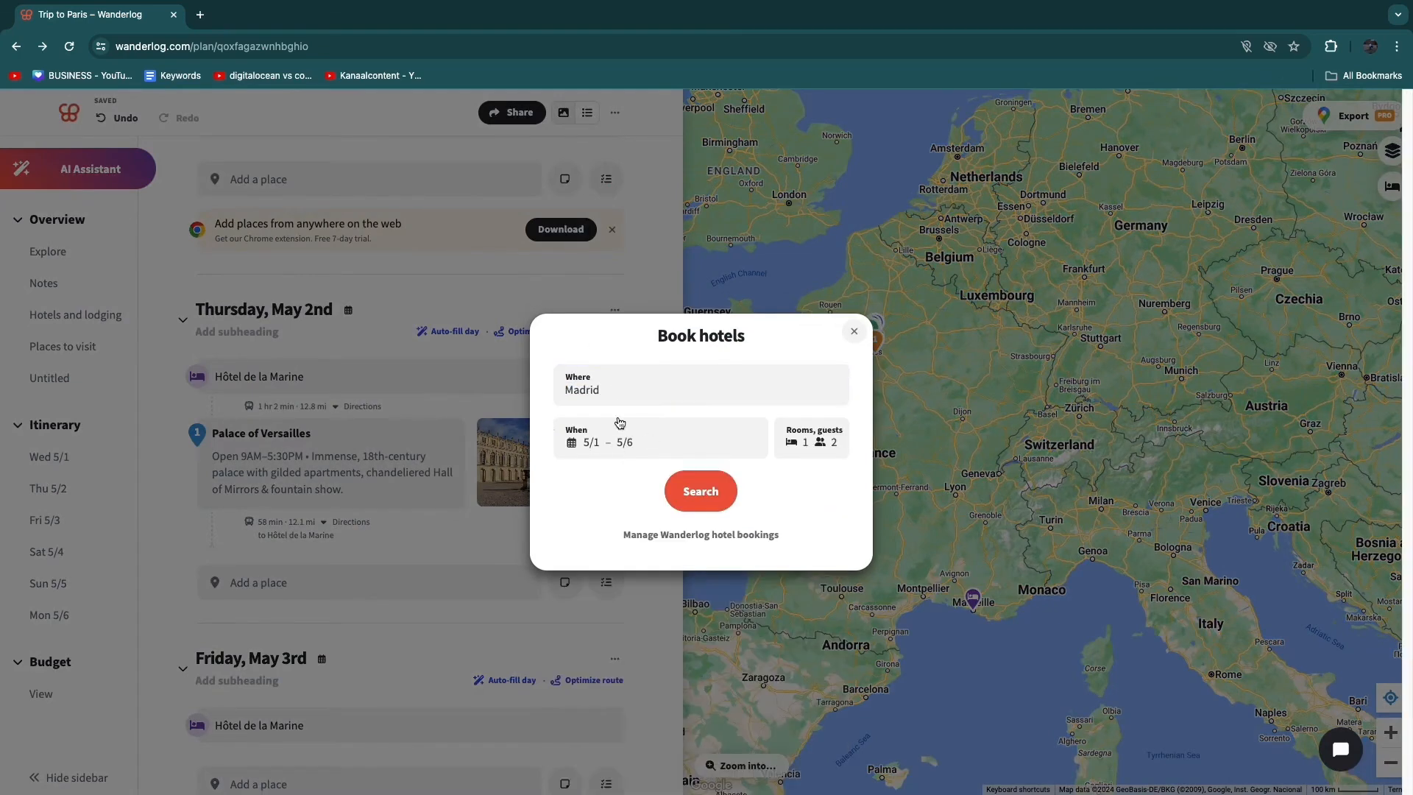
pyautogui.click(602, 446)
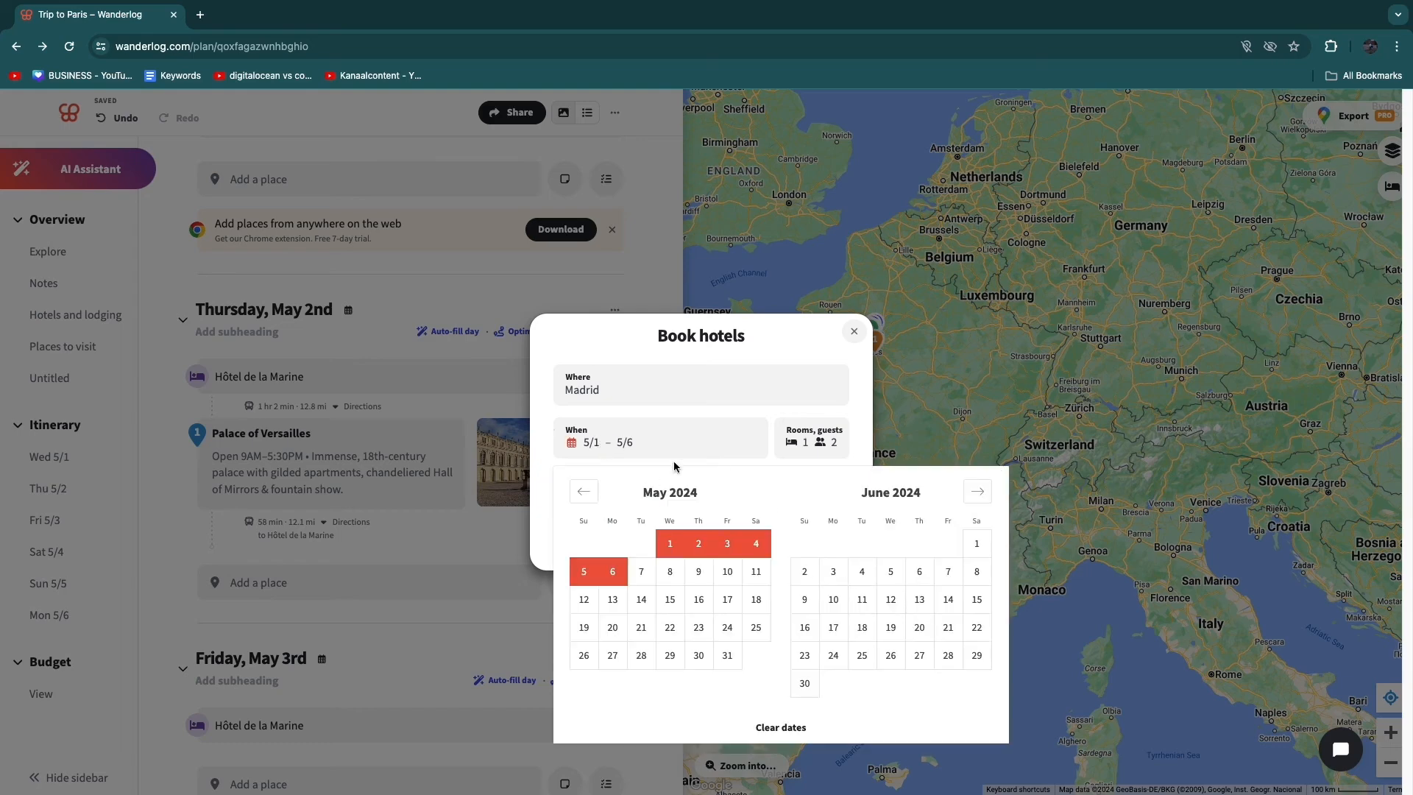
pyautogui.click(665, 600)
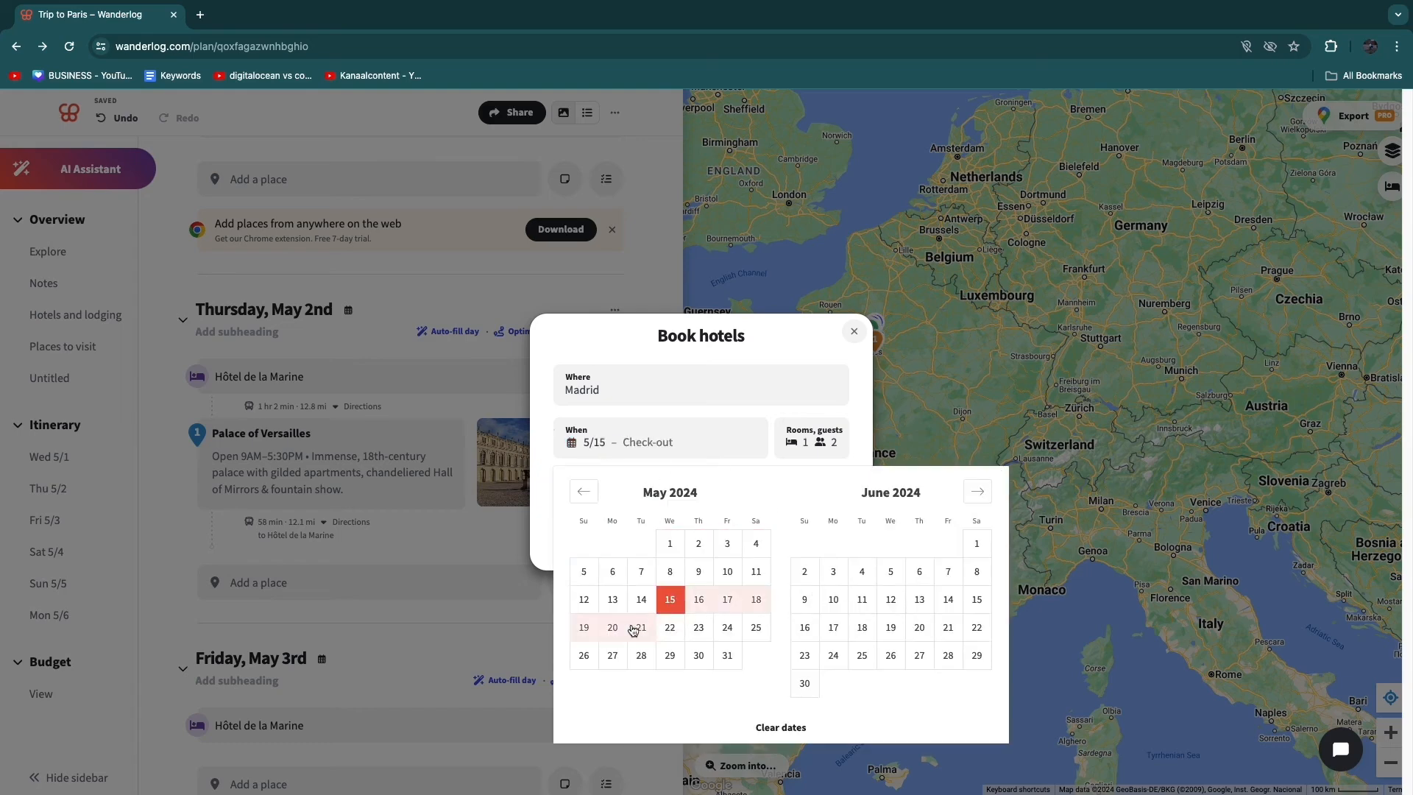
pyautogui.click(756, 599)
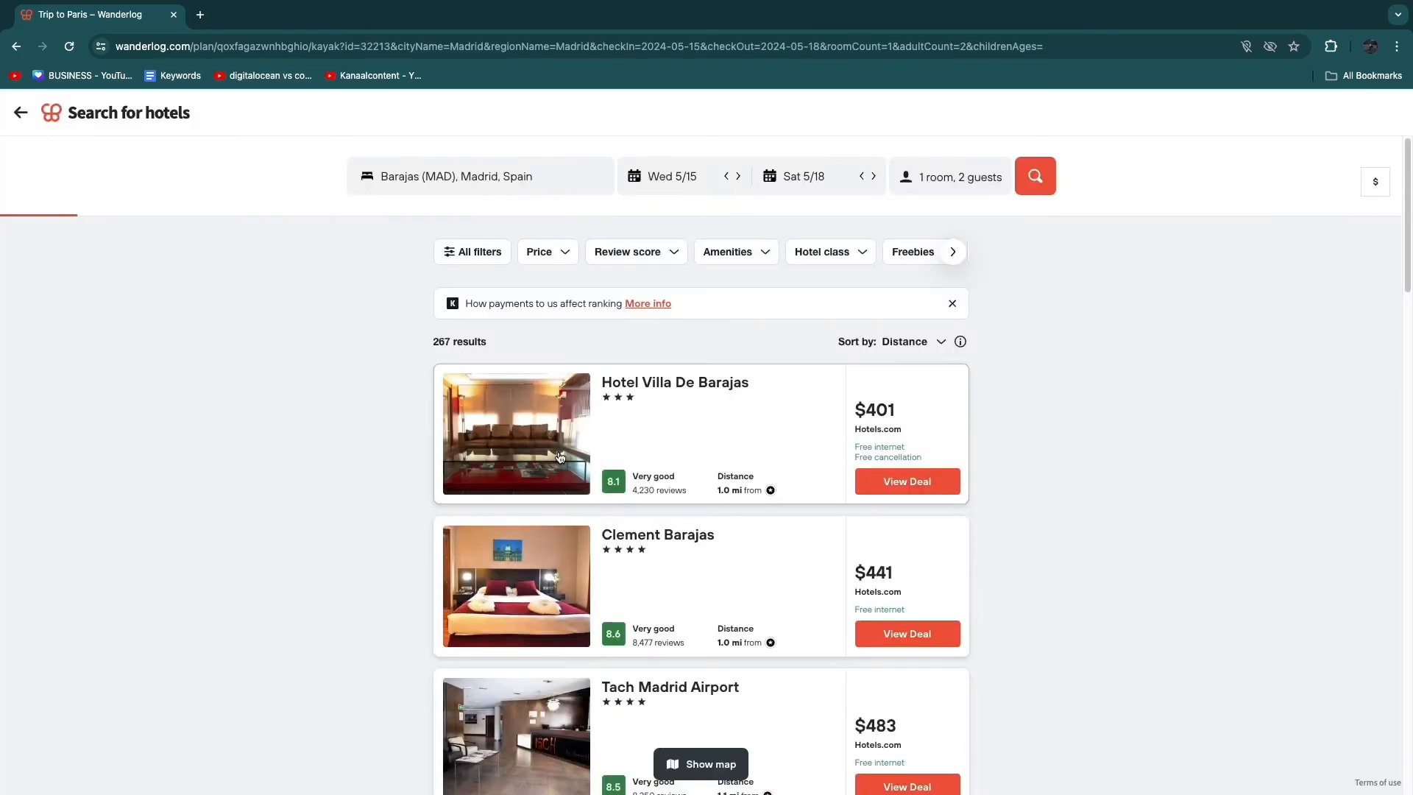
# - Browse the Madrid hotel results, view the Apartamentos Barajas deal on Booking.com, and return to the trip plan
pyautogui.scroll(-2, 586, 509)
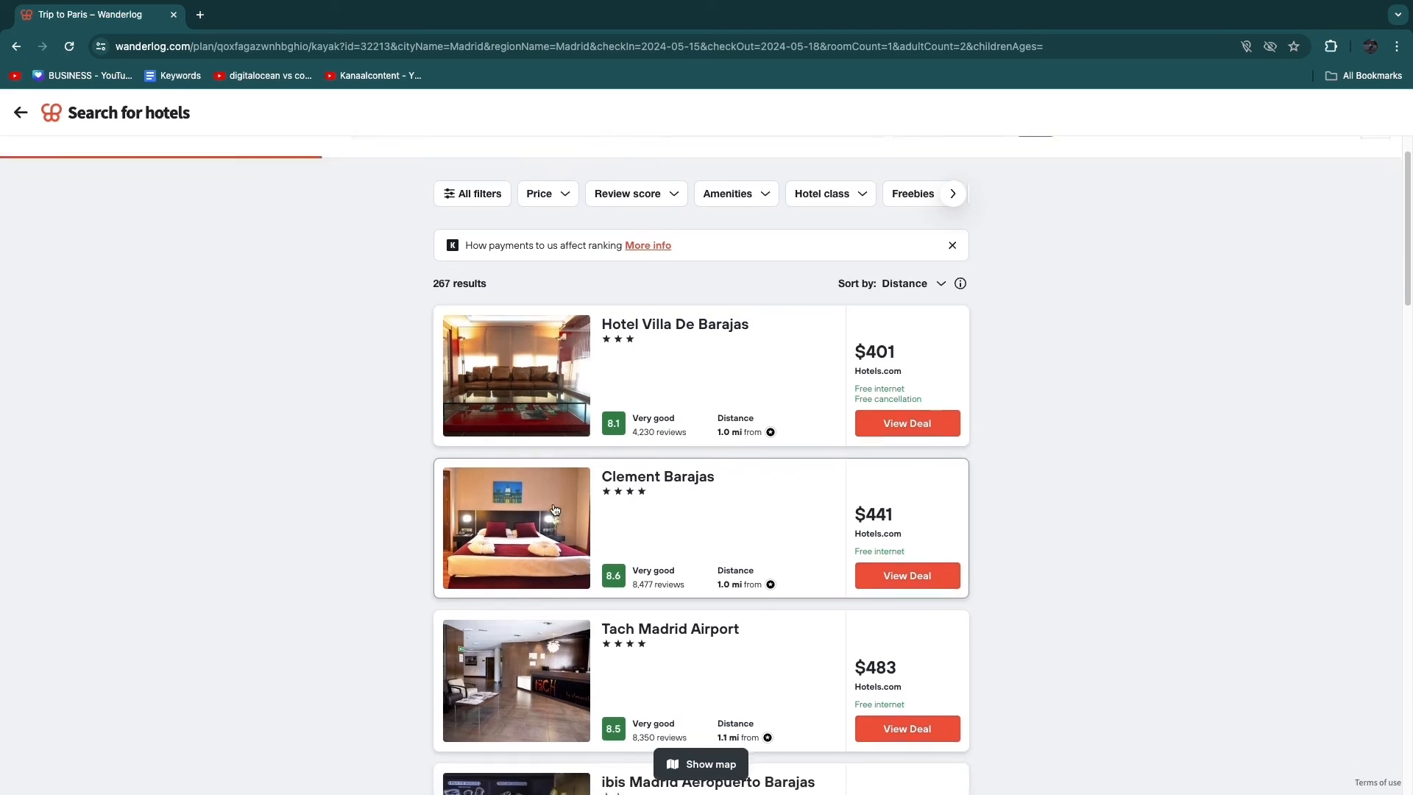
pyautogui.scroll(-1, 670, 545)
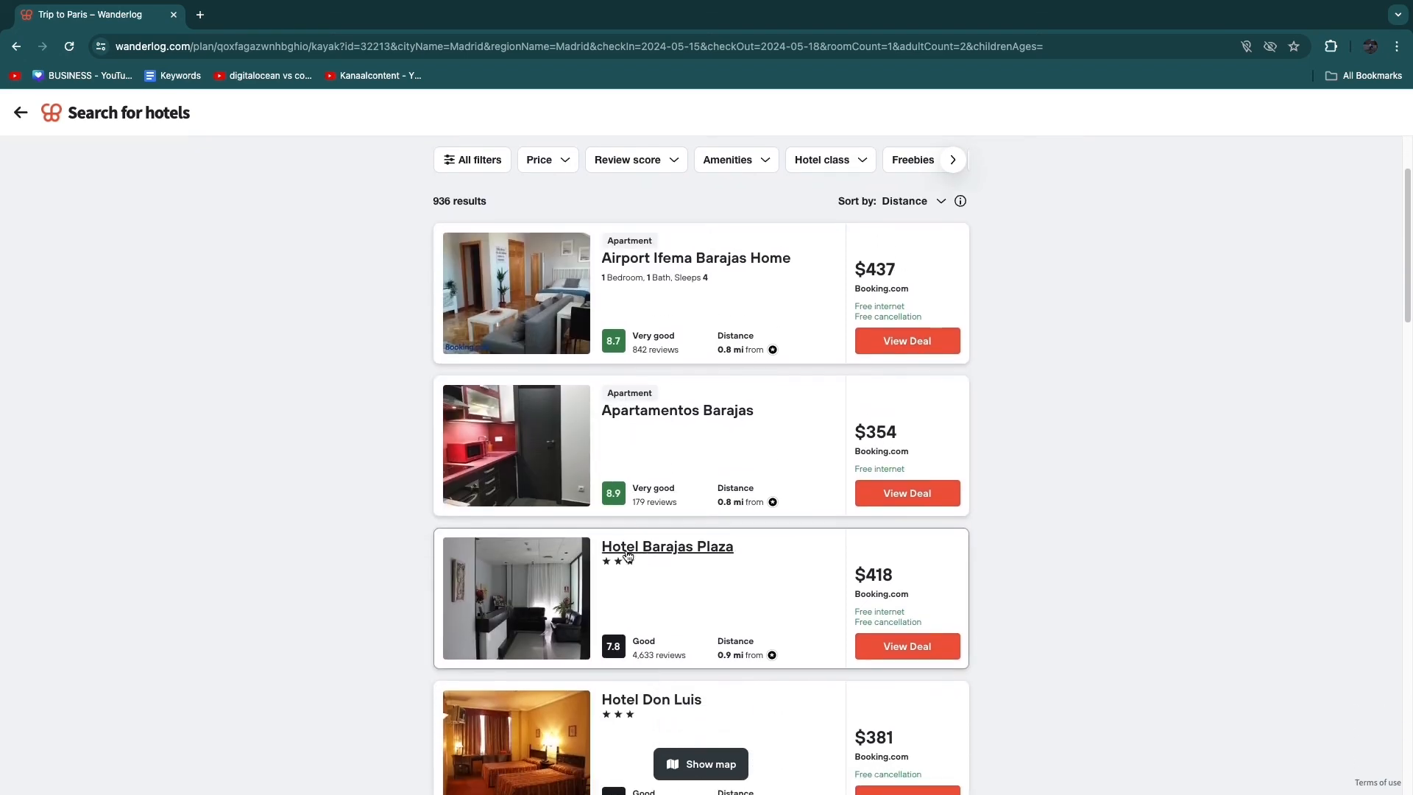
pyautogui.click(912, 494)
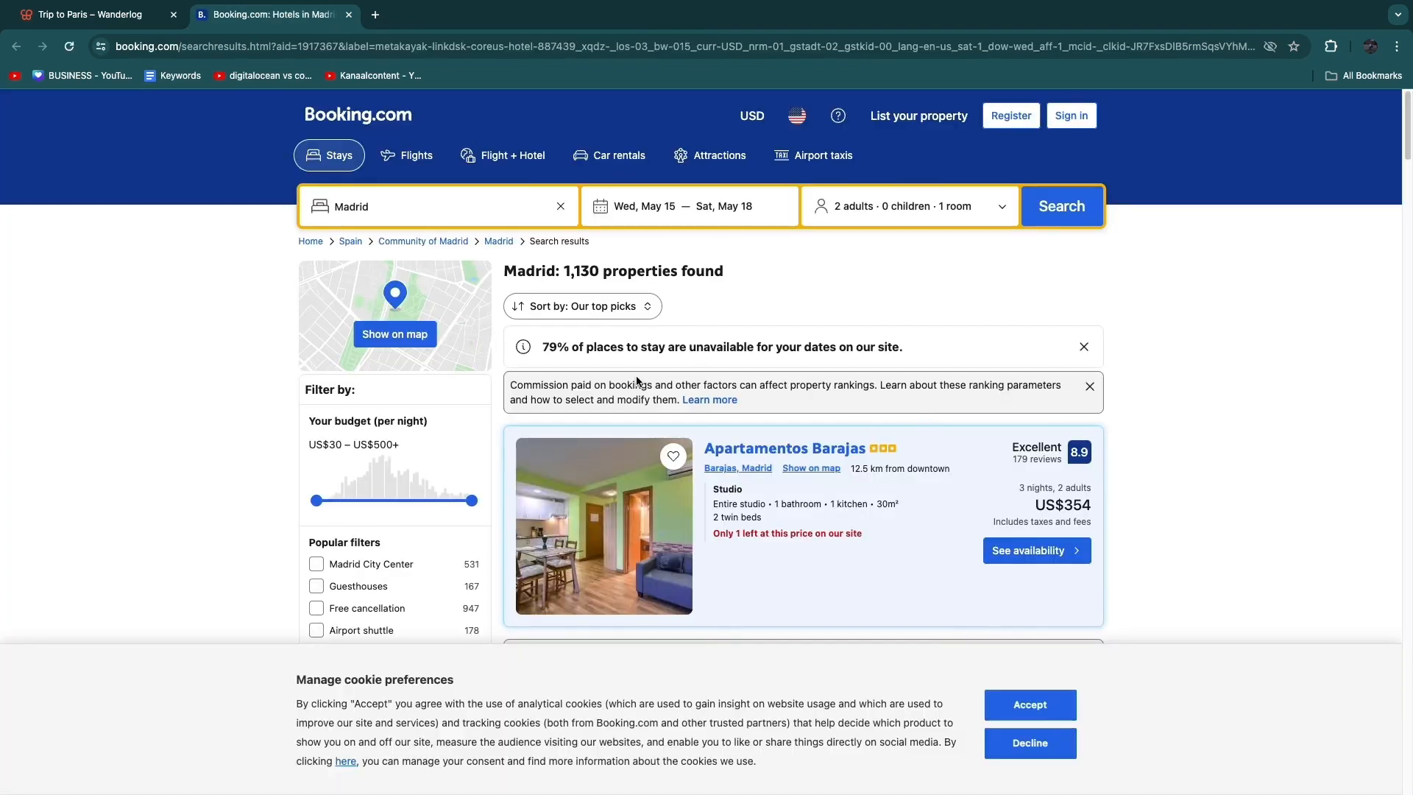
pyautogui.click(349, 14)
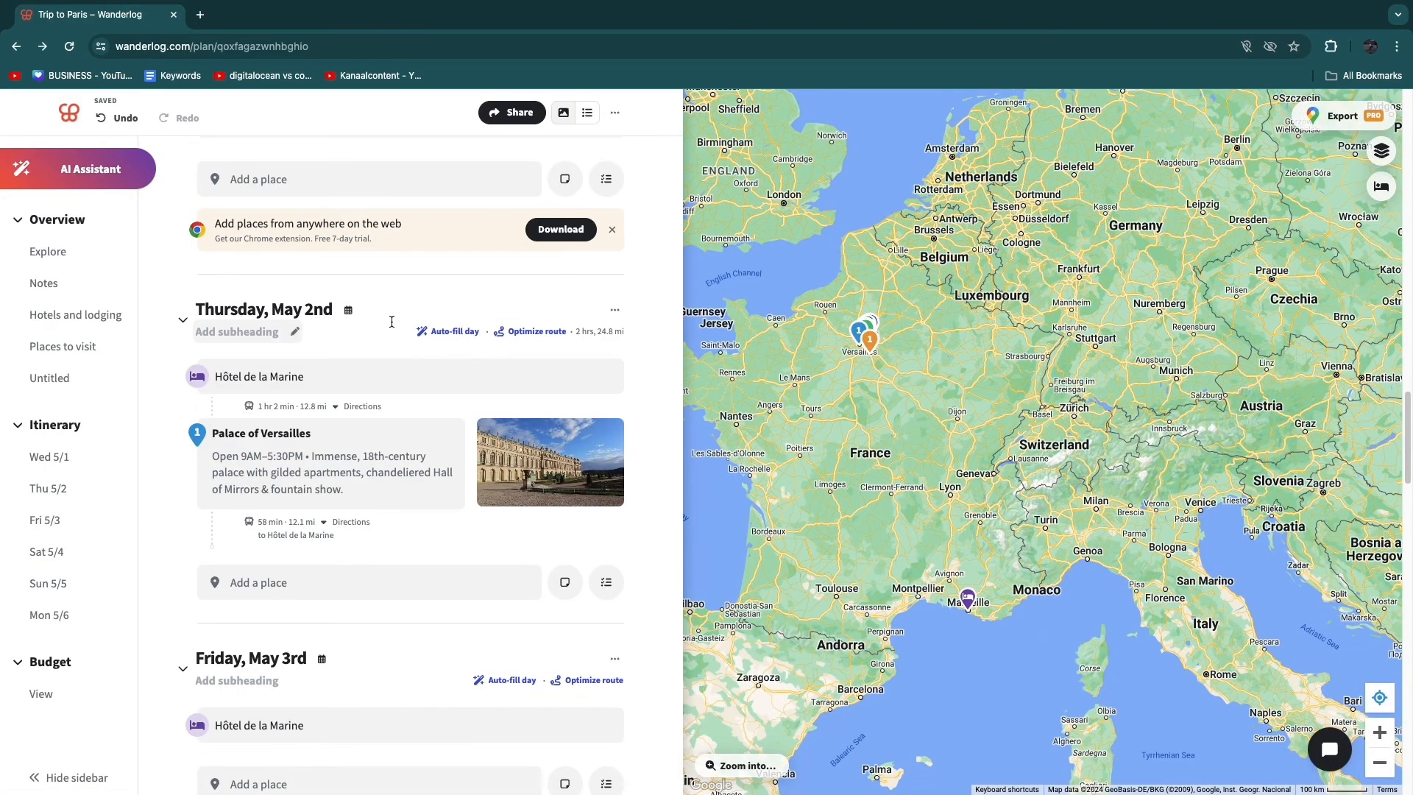